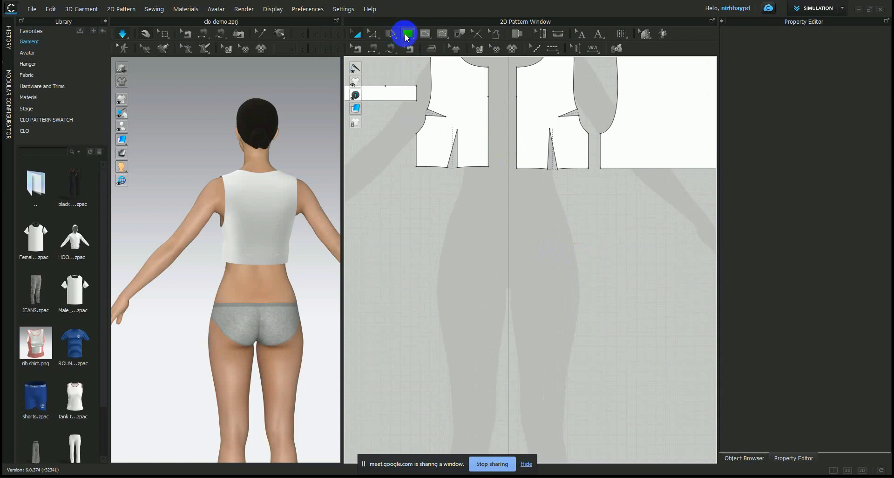
- Draw a trouser leg outline below the bodice pieces, with a waistline about 7.95 in, a curved side seam and a hem about 5.88 in wide
click(413, 47)
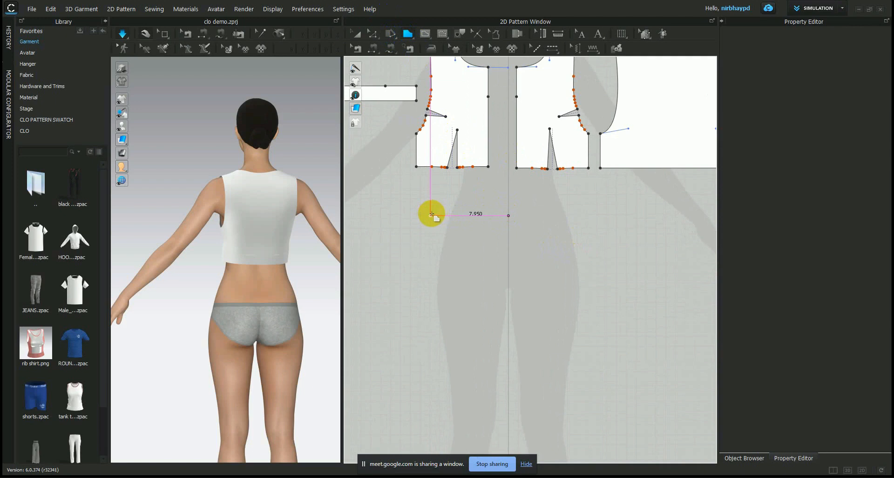
click(431, 215)
drag(424, 311, 427, 353)
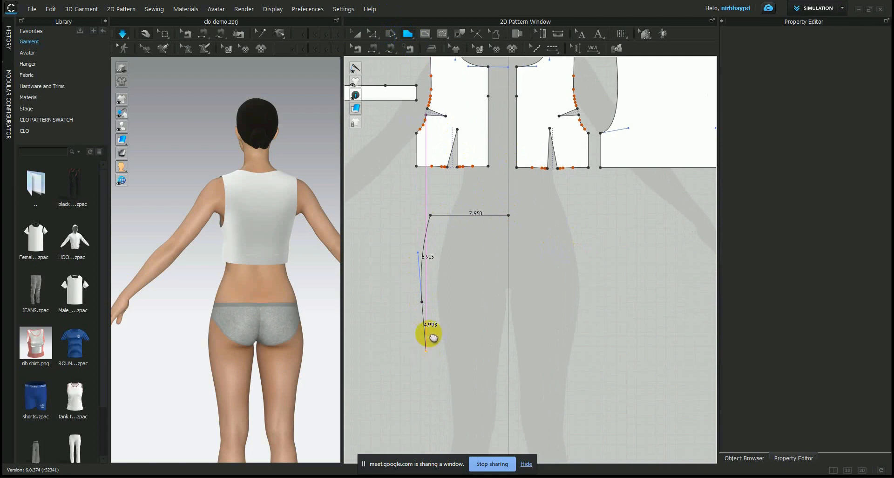
middle_drag(429, 333, 455, 183)
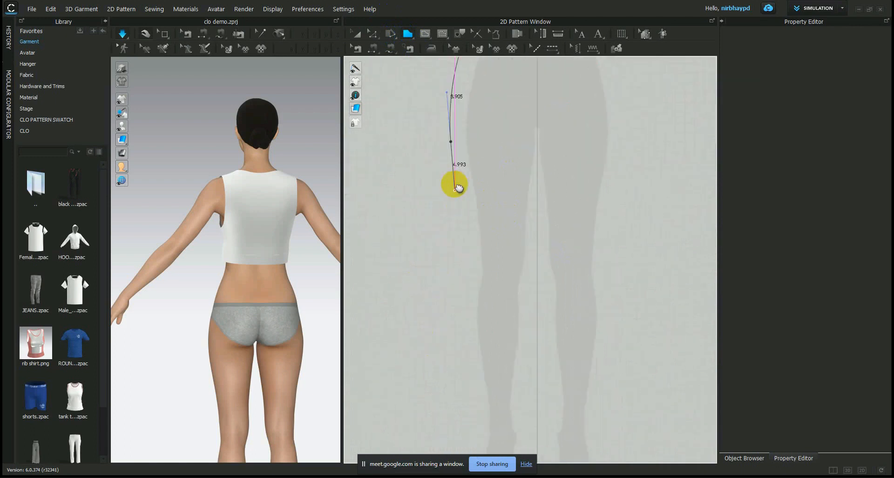
click(460, 425)
click(517, 426)
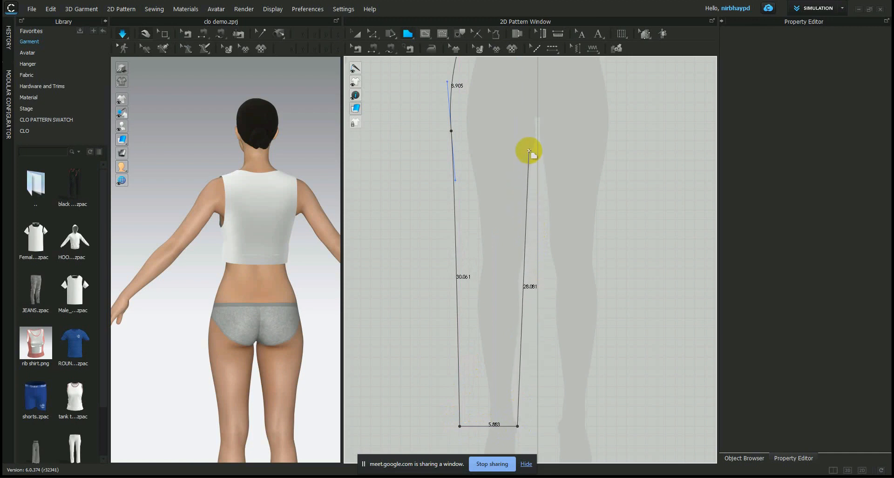
- Draw the curved inseam about 30.2 in long, add the pointed crotch curve, and close the trouser leg outline at the waist
drag(533, 130, 556, 88)
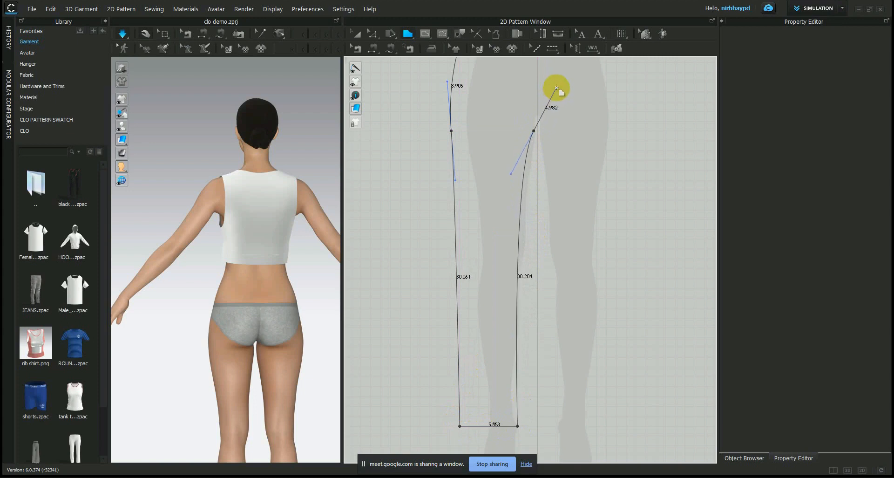
middle_drag(559, 135, 528, 211)
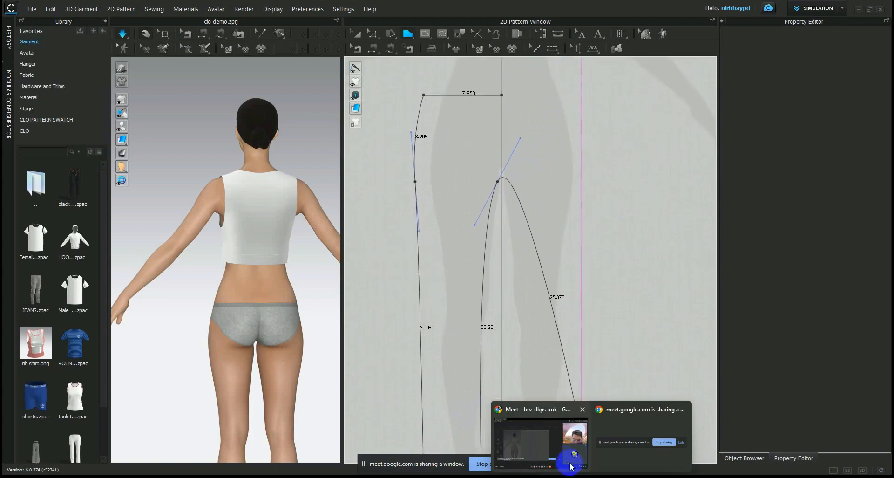
click(565, 458)
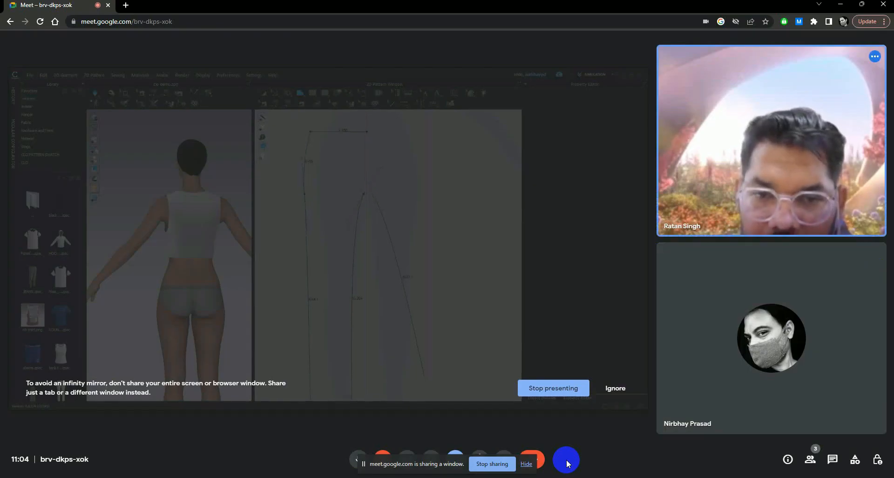
click(566, 459)
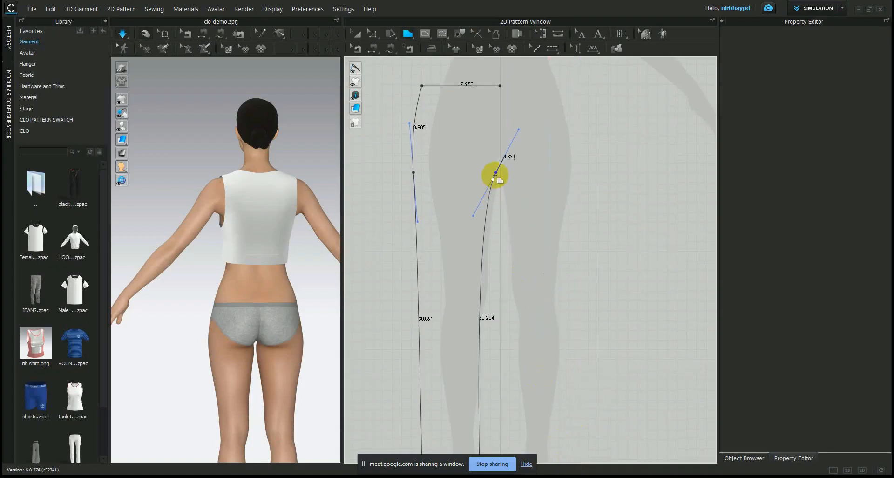
middle_drag(503, 170, 483, 238)
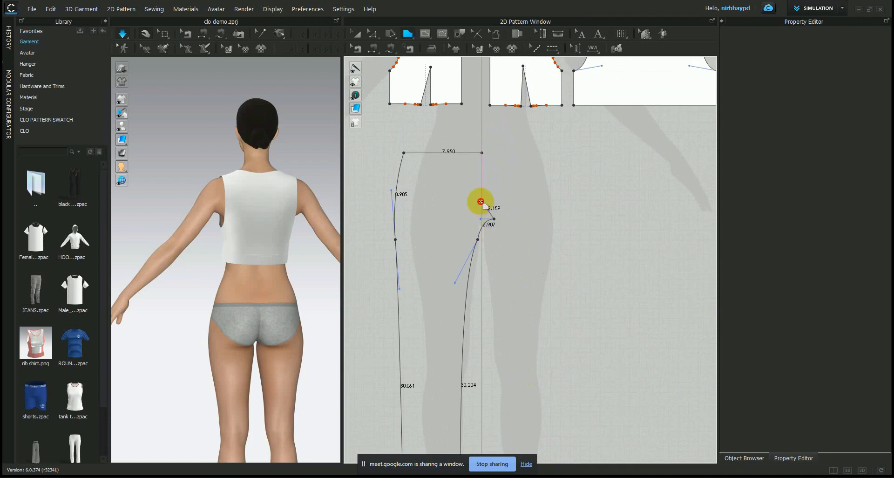
click(481, 154)
- Reshape the inseam just below the crotch by adjusting the curve handle at its upper point
scroll(495, 276, up, 3)
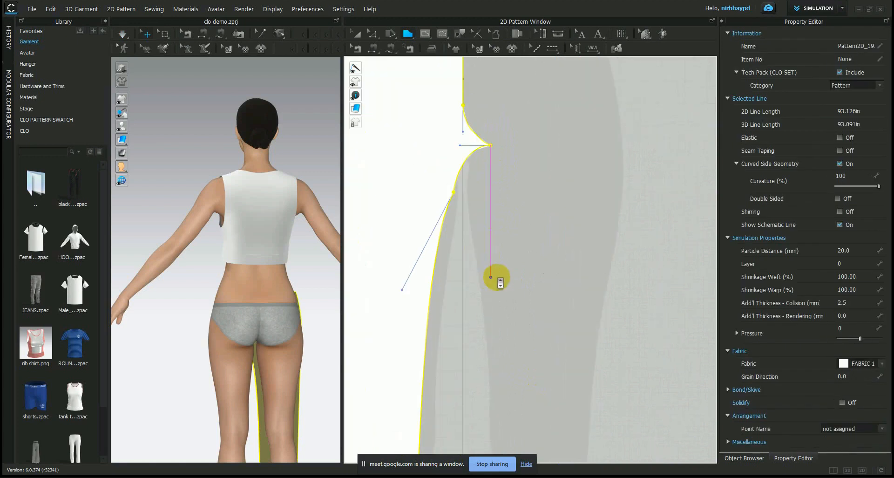
click(373, 34)
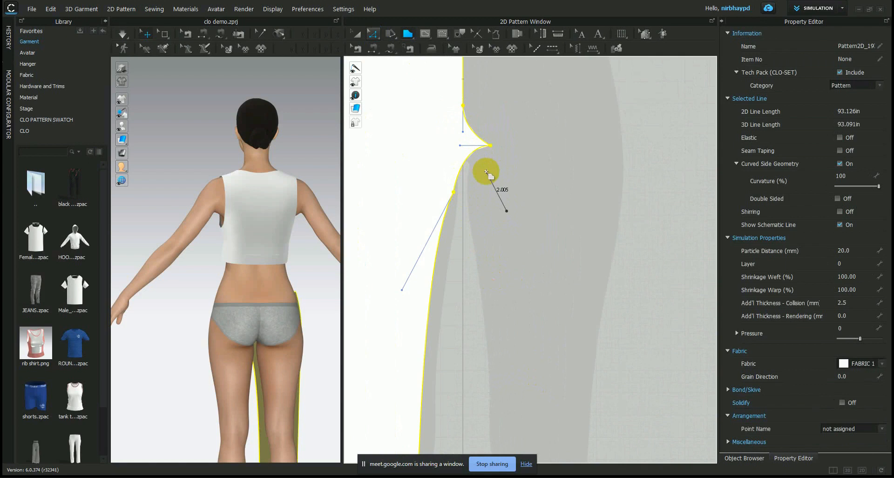
drag(376, 40, 383, 47)
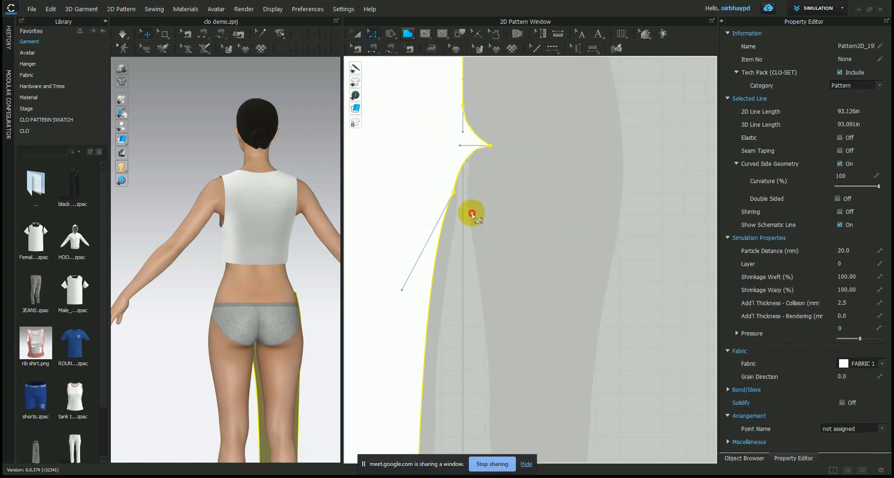
click(454, 194)
drag(402, 289, 416, 332)
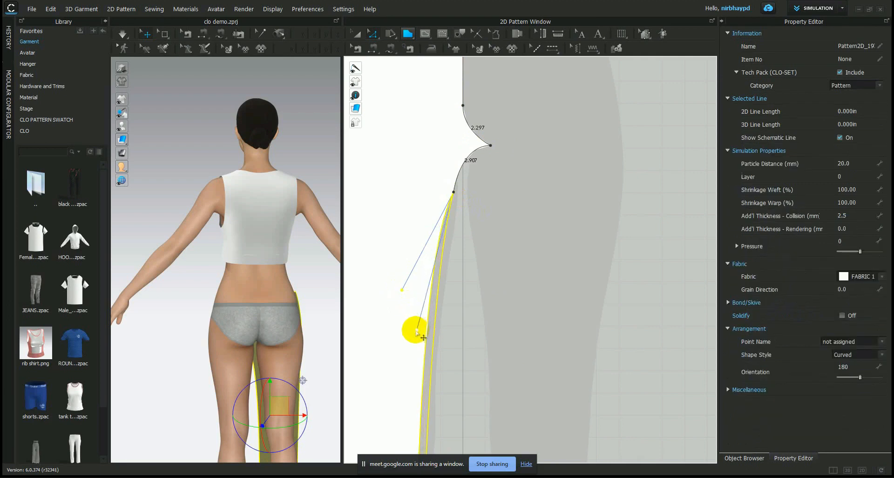
click(469, 216)
- Create a symmetric pattern of the trouser leg and place it about 13 in beside the original
scroll(451, 270, down, 2)
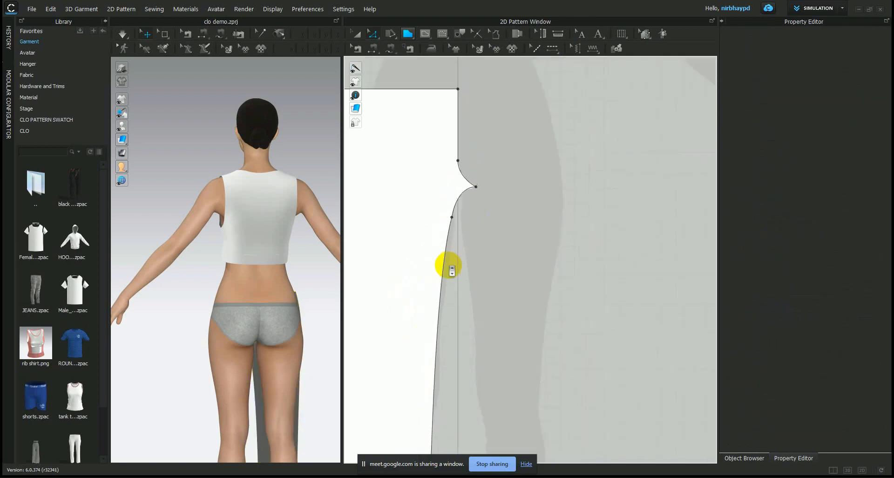
scroll(452, 270, down, 3)
middle_drag(465, 270, 491, 235)
click(356, 33)
click(461, 210)
drag(449, 217, 444, 215)
click(518, 234)
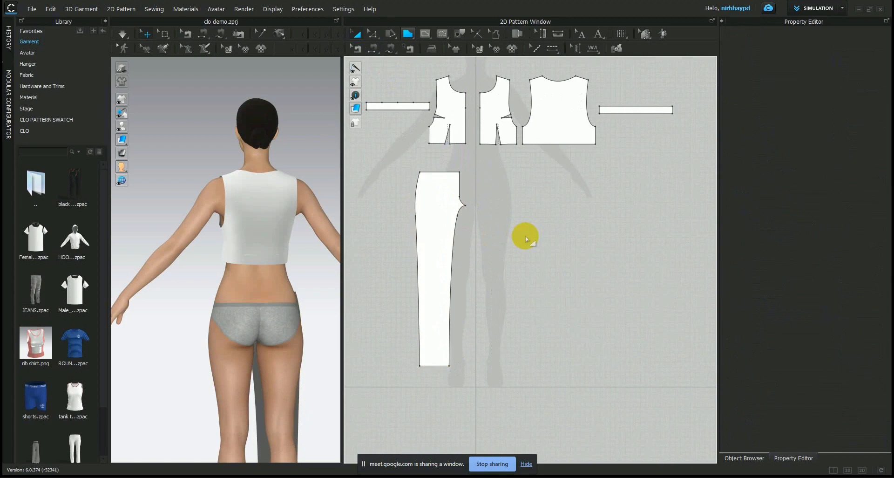
click(445, 217)
right_click(445, 216)
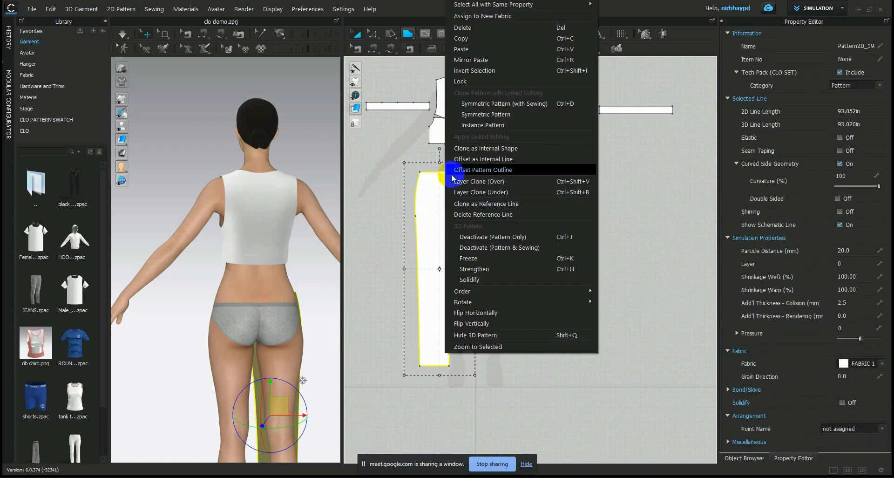
click(489, 115)
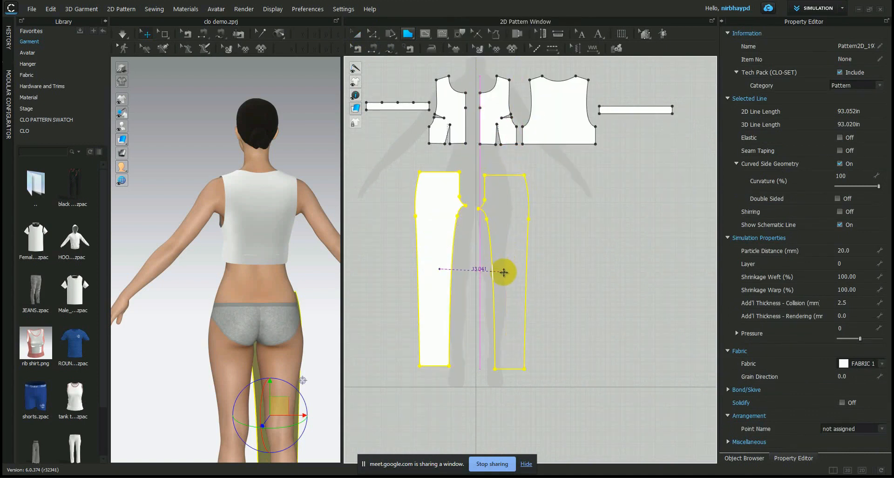
click(505, 272)
click(584, 255)
- Copy the original trouser leg and paste the duplicate beyond the mirrored leg, about 26.8 in from the original
scroll(565, 268, down, 2)
scroll(566, 268, up, 3)
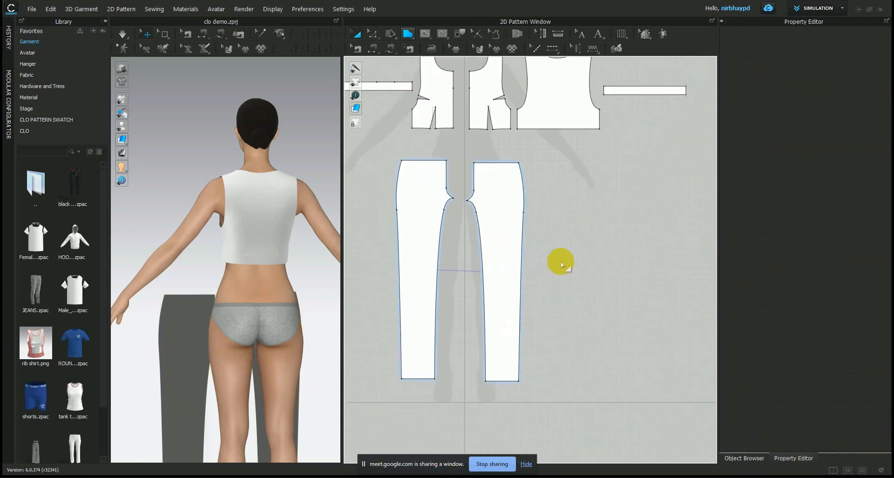
click(427, 218)
right_click(427, 218)
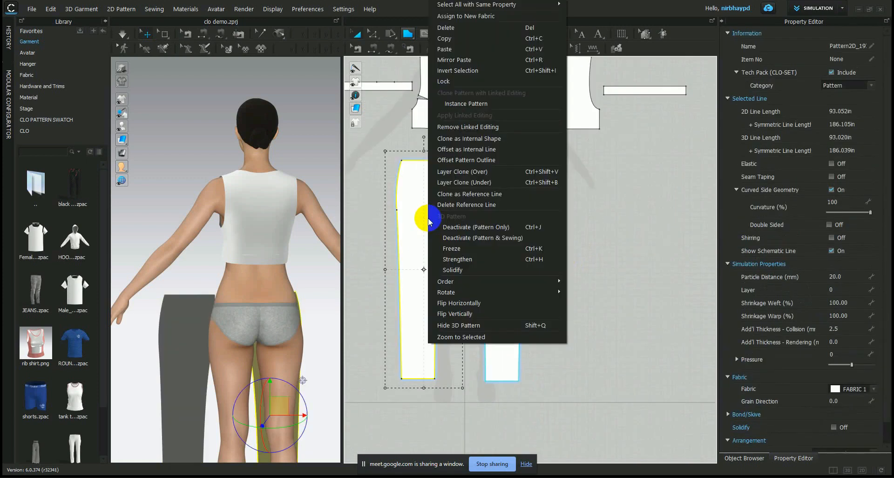
click(462, 40)
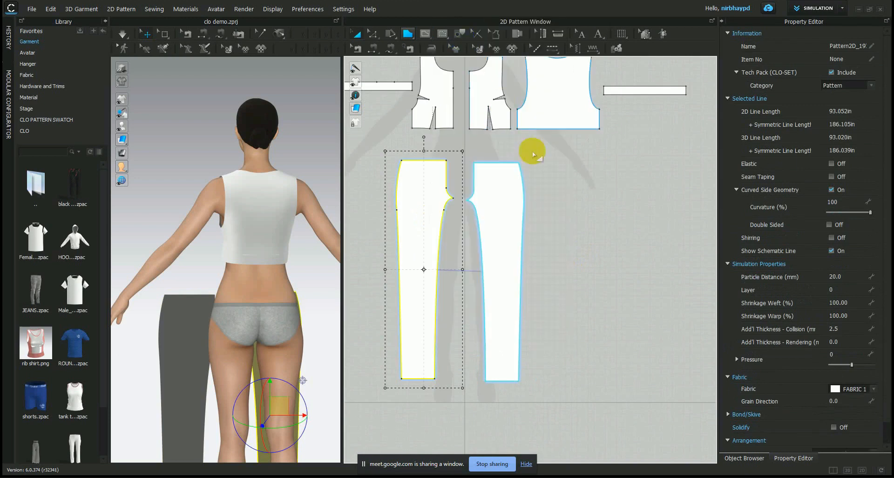
right_click(575, 186)
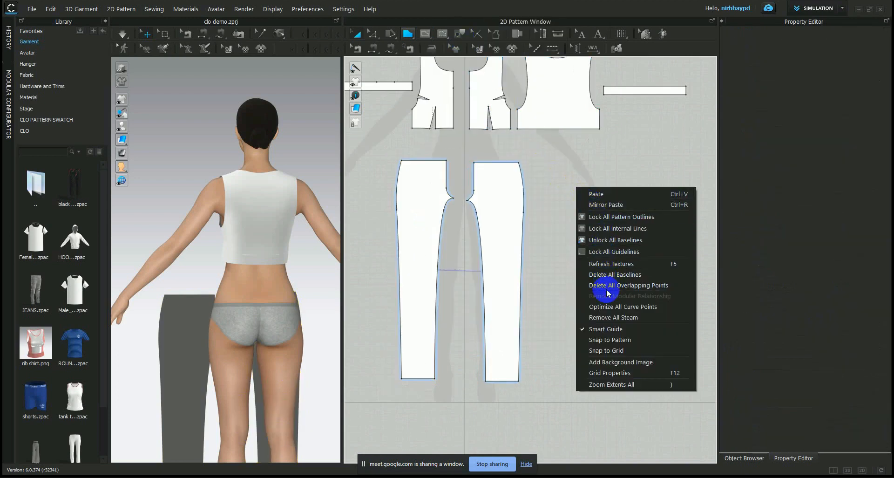
click(593, 199)
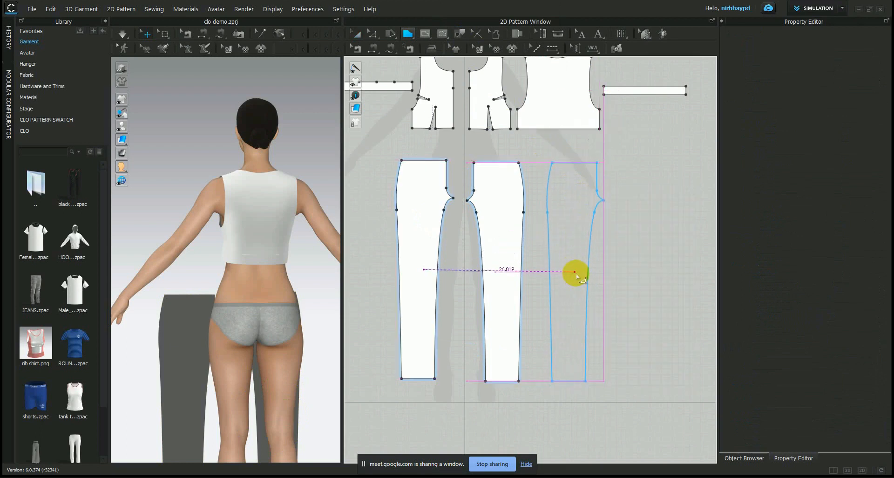
click(577, 274)
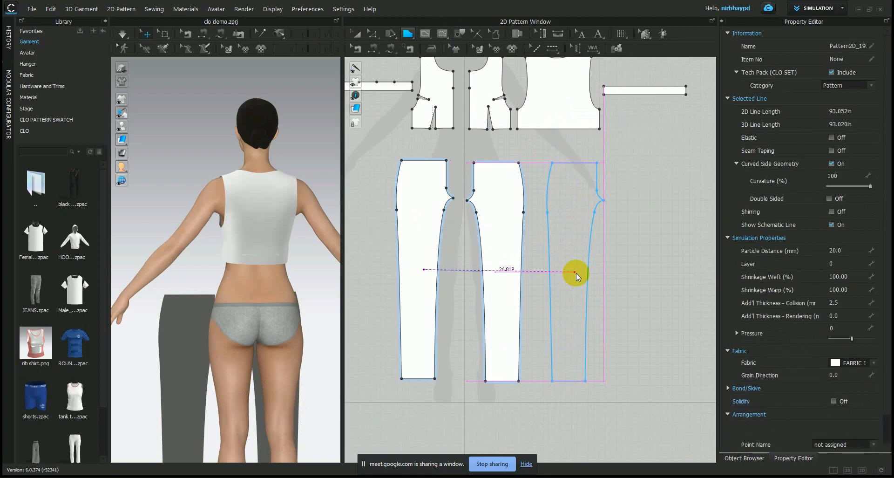
- Create a symmetric pattern of the pasted trouser leg and place it about 12.4 in beside it
scroll(577, 273, up, 5)
scroll(576, 270, down, 6)
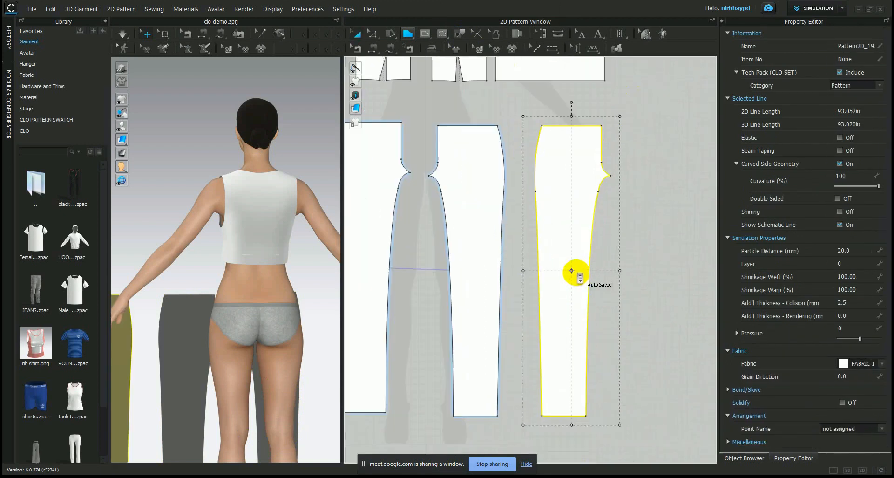
right_drag(581, 265, 507, 269)
scroll(507, 269, up, 2)
right_click(489, 247)
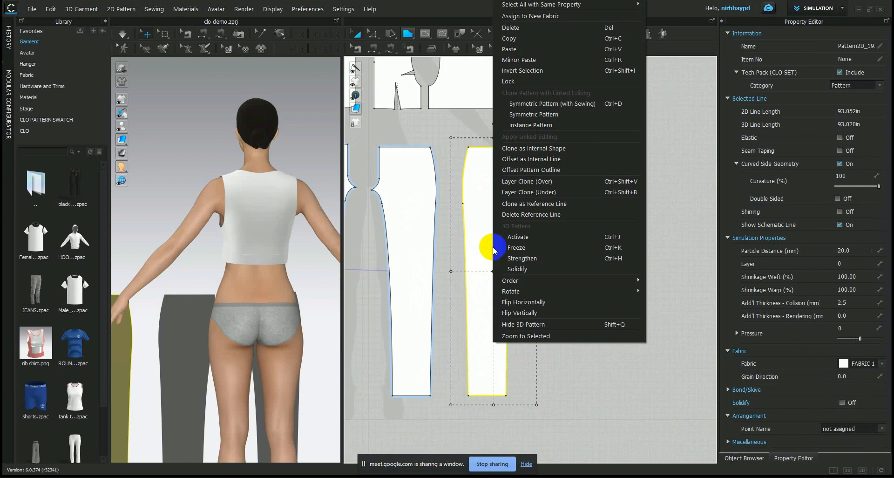
click(540, 119)
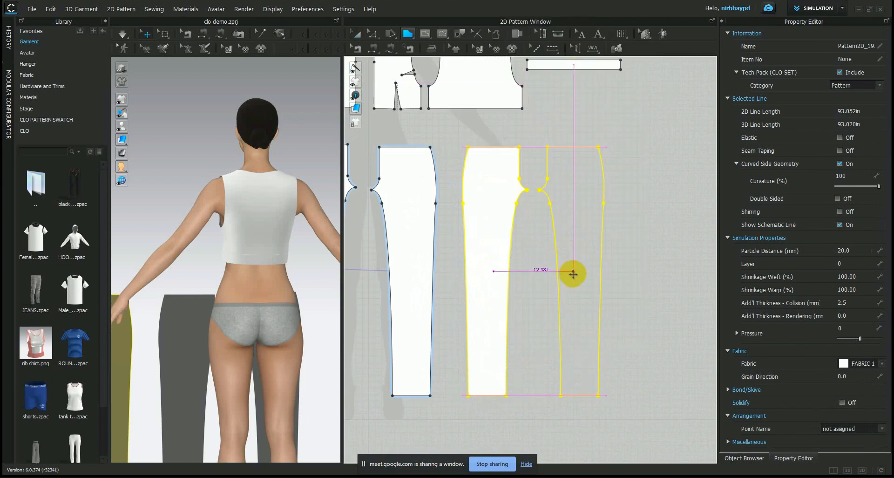
click(573, 274)
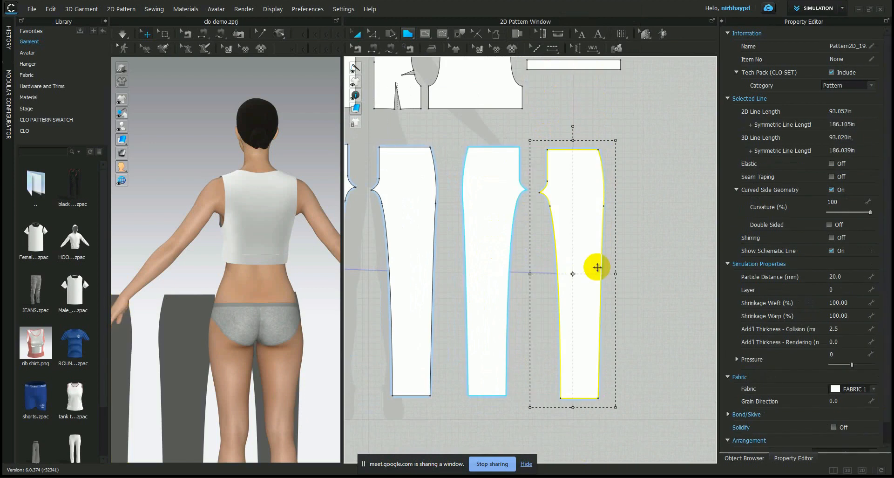
click(623, 261)
- Widen the second pair of trouser legs slightly by stretching the pasted leg outward at its side seam
click(498, 236)
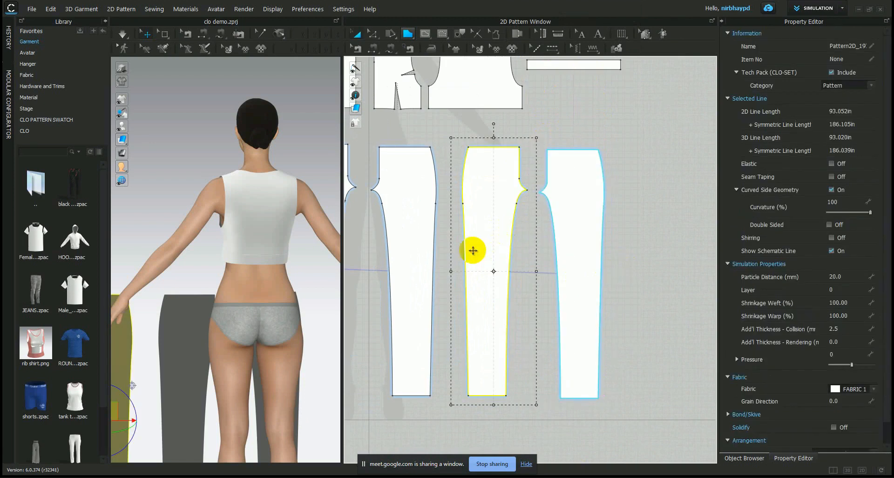
drag(450, 270, 442, 270)
click(540, 276)
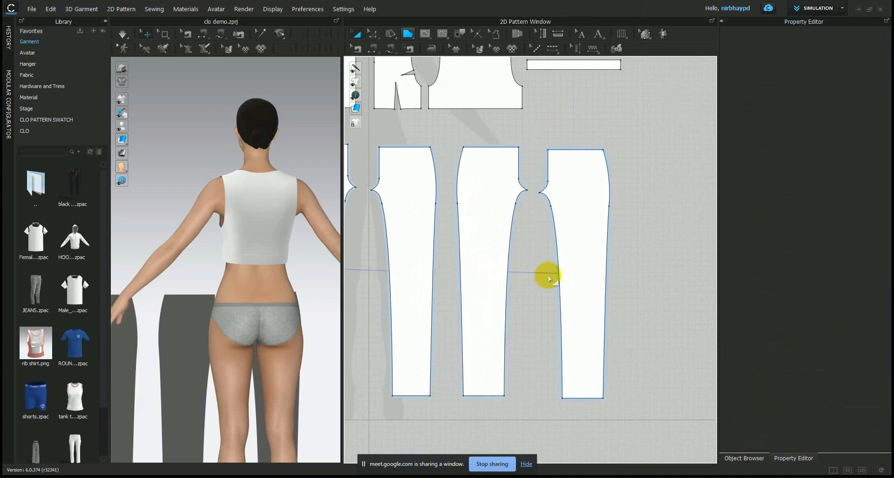
scroll(548, 278, down, 2)
click(575, 280)
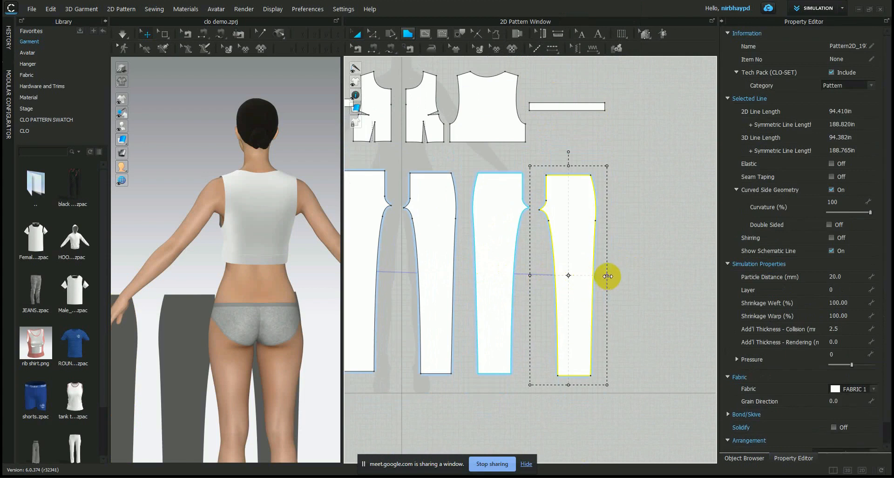
click(636, 277)
middle_drag(475, 247, 523, 251)
- Enlarge the 3D garment window and turn the view to the avatar's front with the new trouser pieces
right_drag(318, 204, 332, 221)
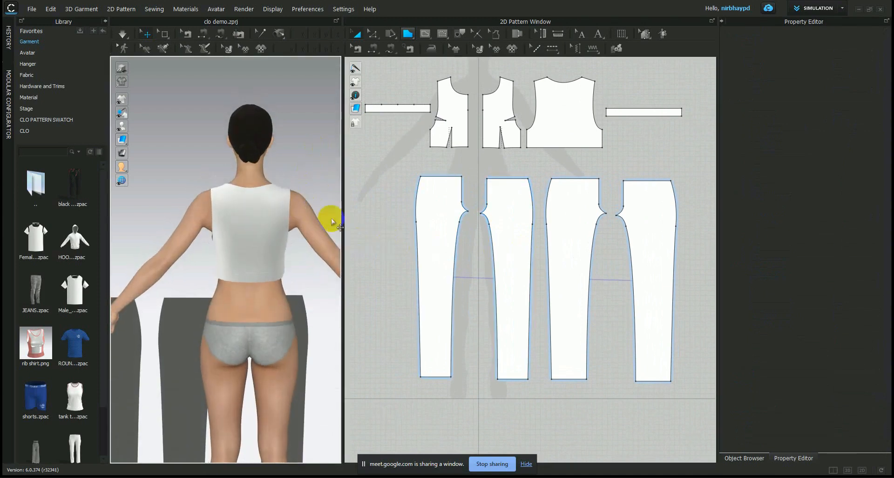
drag(343, 221, 563, 245)
scroll(413, 303, up, 5)
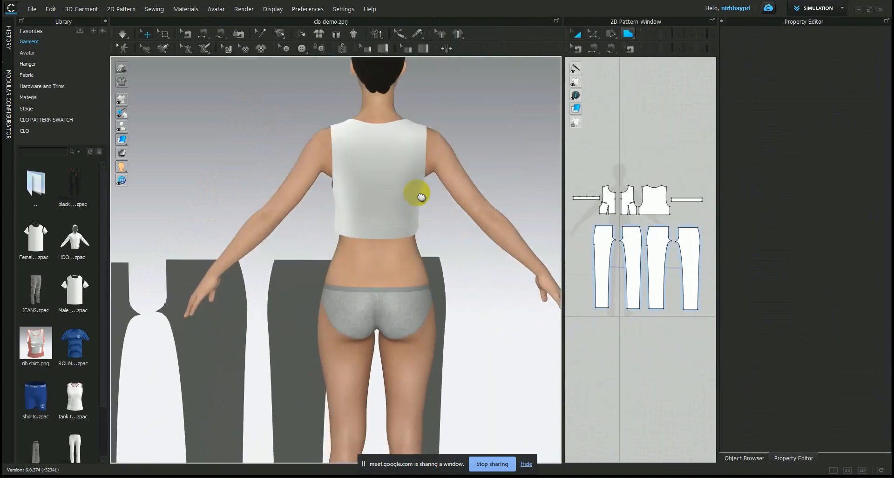
middle_drag(415, 191, 439, 132)
right_drag(285, 205, 475, 211)
middle_drag(160, 186, 482, 221)
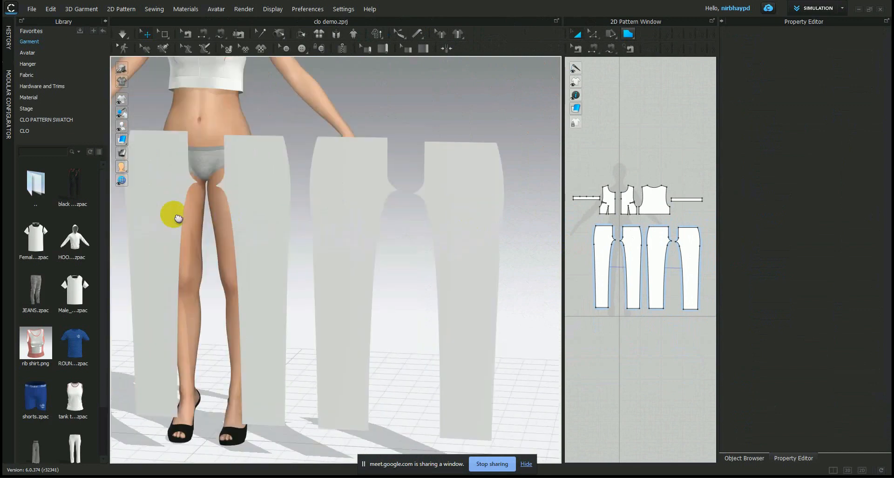
middle_drag(173, 214, 227, 205)
- Move the first pair of leg pieces outward to either side of the avatar in 3D, and show the avatar's arrangement points
click(603, 263)
click(629, 256)
click(198, 188)
drag(198, 188, 156, 180)
drag(298, 215, 359, 222)
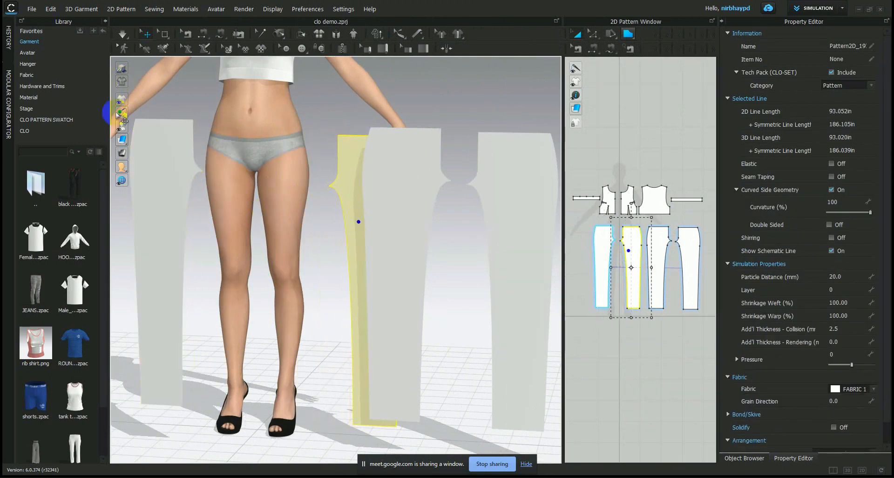
click(149, 131)
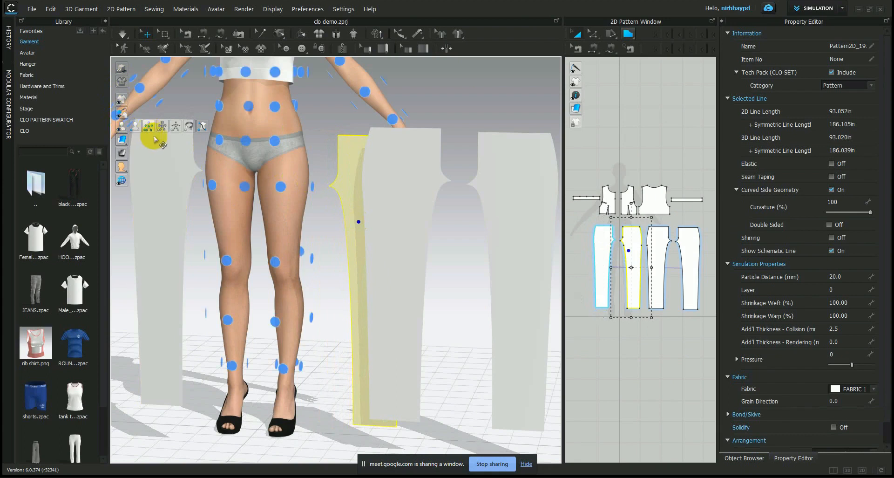
- Arrange the first pair of trouser leg pieces around the front of the avatar's legs, using the Leg_Front_R arrangement point
mouse_move(251, 219)
right_down()
mouse_move(259, 225)
mouse_move(244, 222)
right_up()
scroll(244, 222, up, 4)
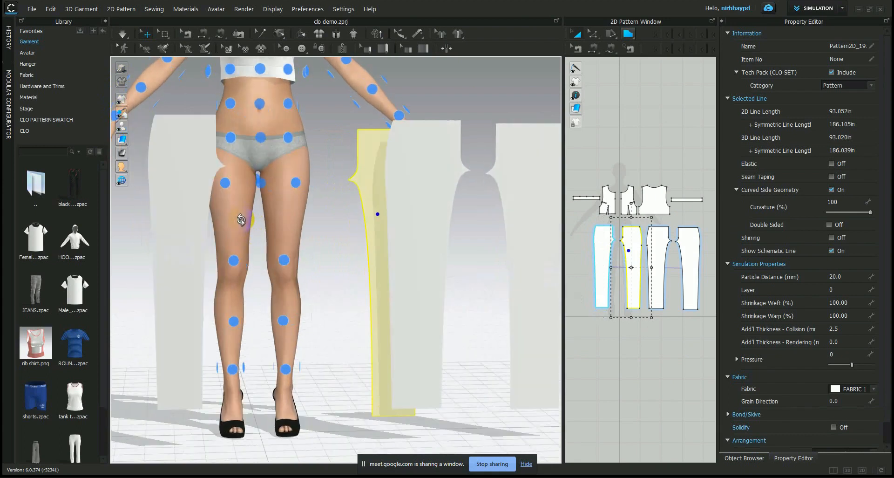
click(166, 182)
drag(166, 182, 183, 197)
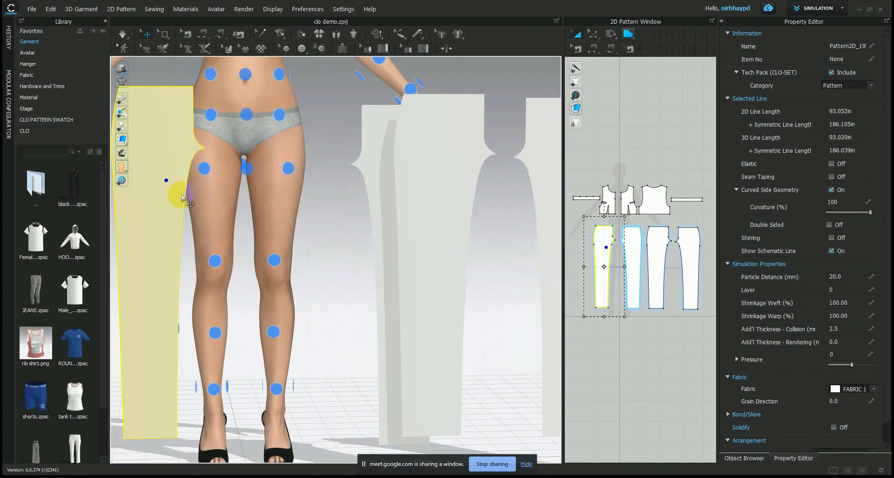
drag(214, 245, 210, 256)
right_drag(139, 245, 200, 245)
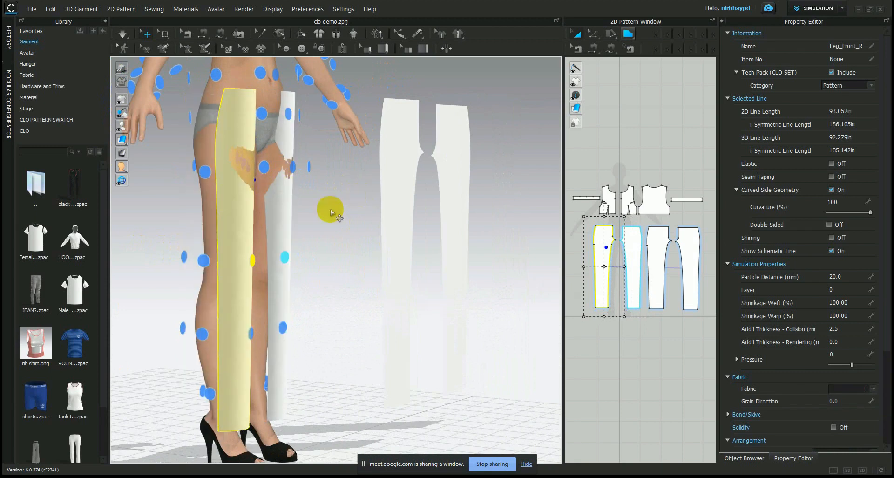
- Arrange the second pair of trouser leg pieces behind the avatar's legs, using the Leg_Back_R arrangement point
right_drag(189, 217, 311, 233)
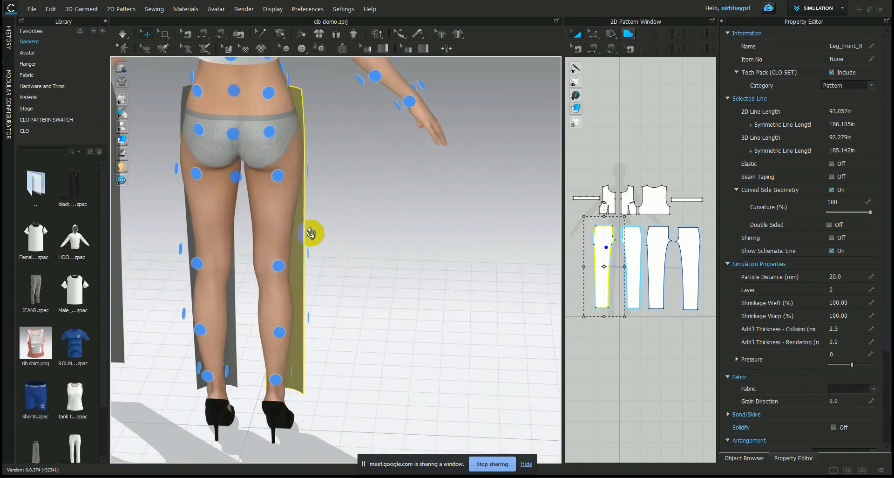
middle_drag(186, 218, 367, 233)
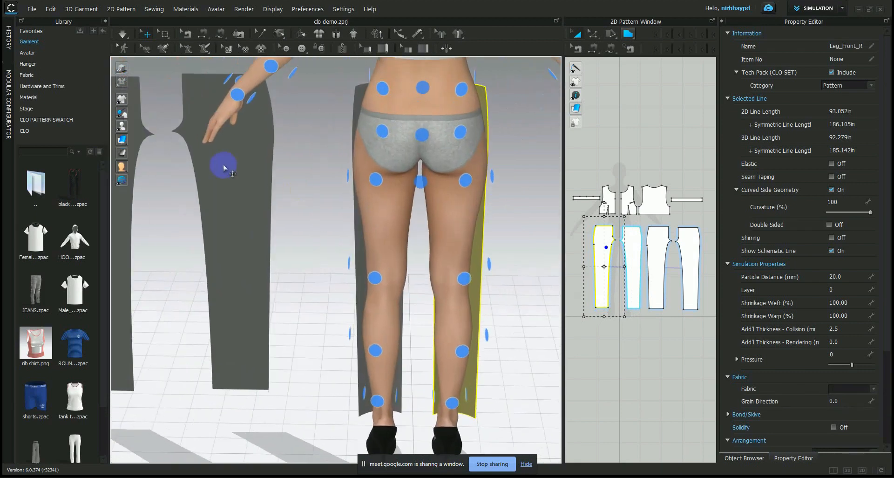
click(222, 164)
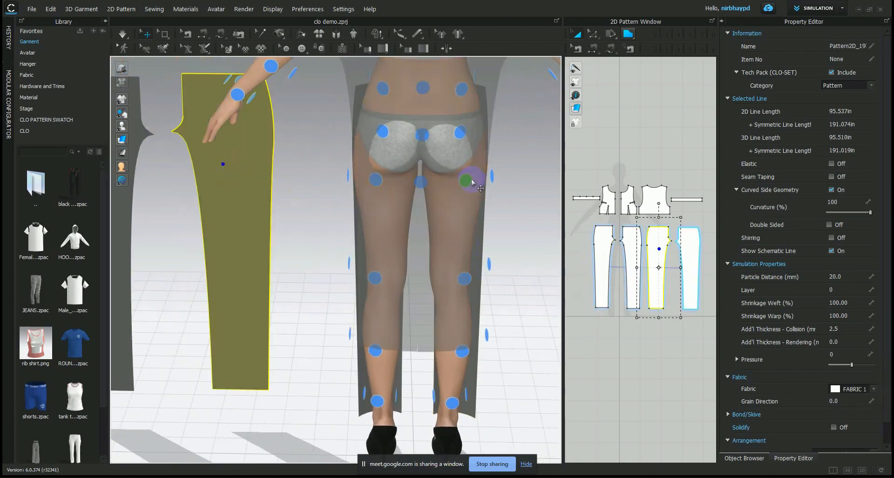
mouse_move(468, 279)
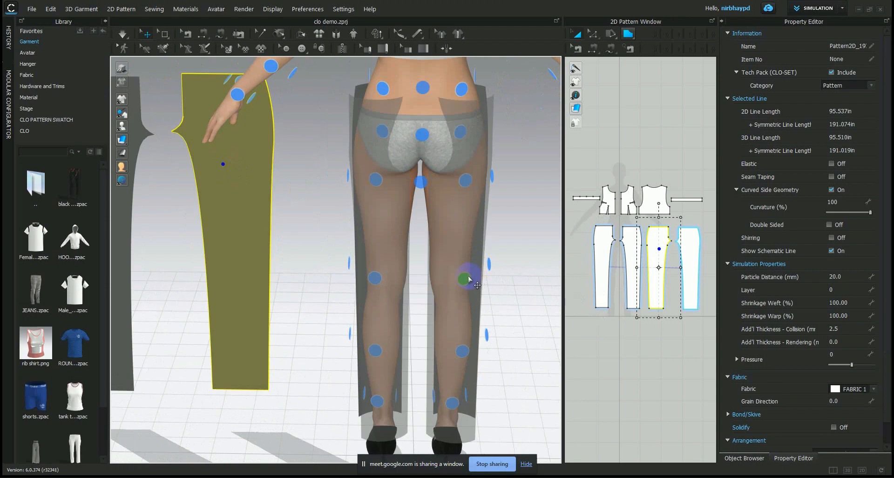
click(469, 279)
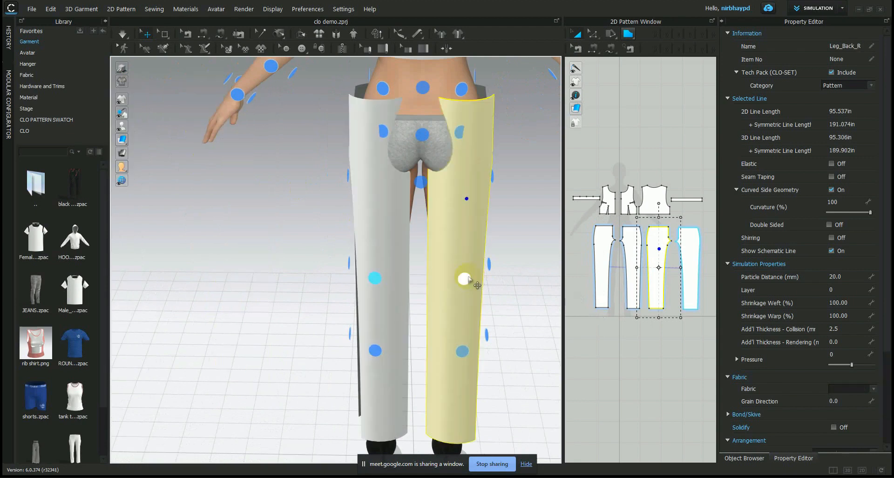
- Reassign the selected back leg piece to the Leg_Back_L arrangement point and check the arrangement from the side and front
right_drag(299, 235, 353, 239)
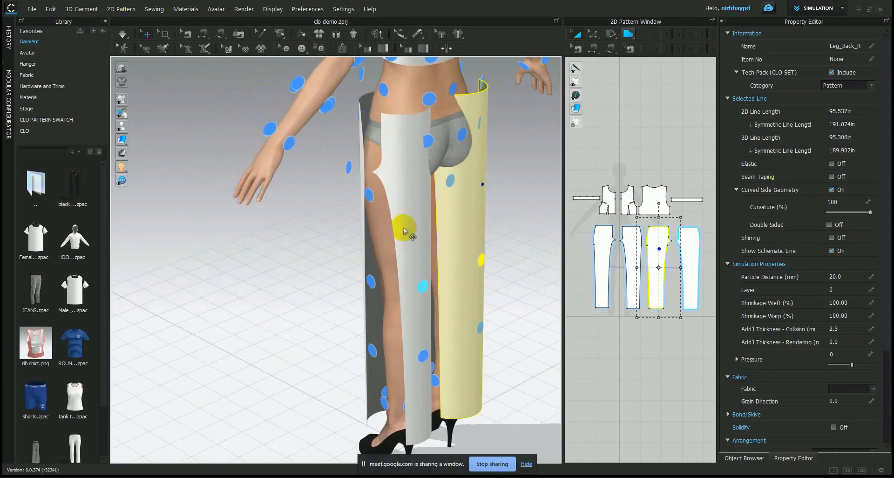
click(424, 282)
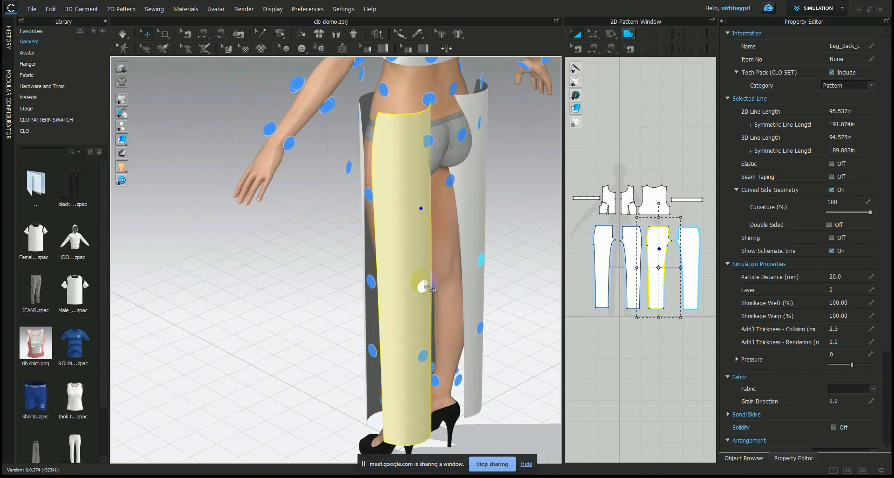
right_drag(295, 239, 327, 235)
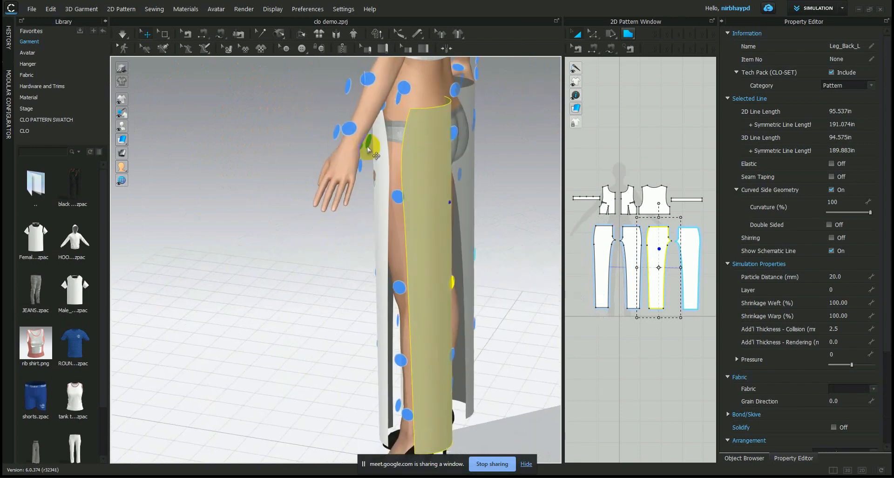
right_drag(456, 299, 173, 275)
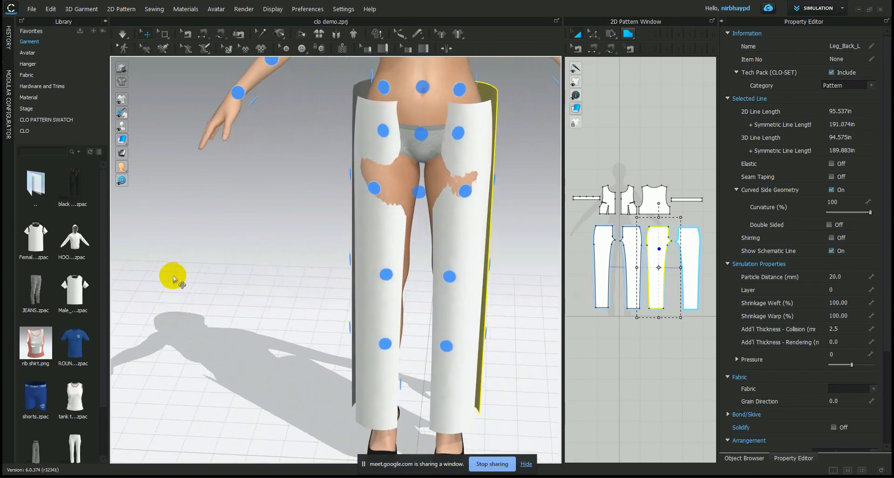
- Run Auto Sewing on the arranged trouser pieces and inspect the seams from around the avatar
click(239, 37)
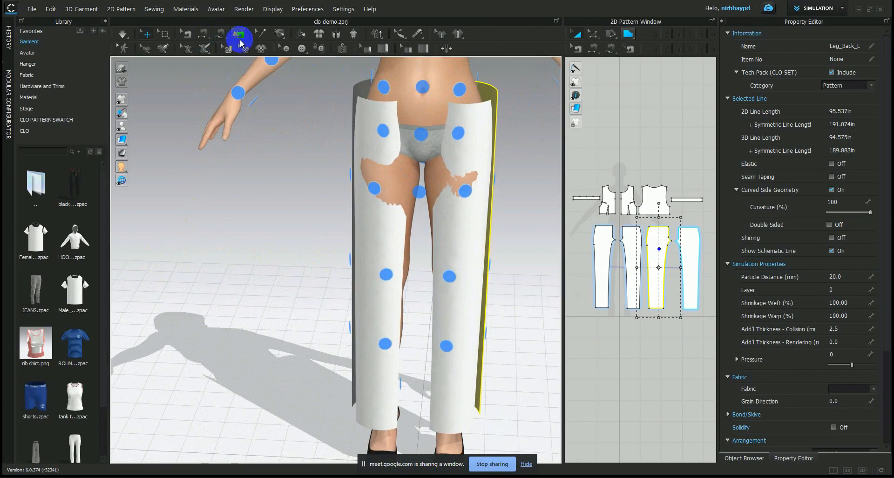
click(240, 33)
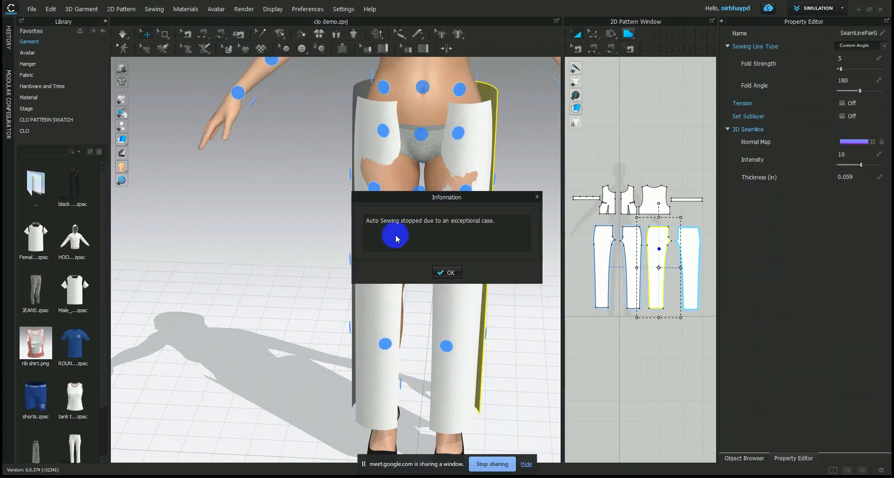
click(445, 274)
right_drag(272, 238, 544, 247)
right_drag(560, 250, 247, 218)
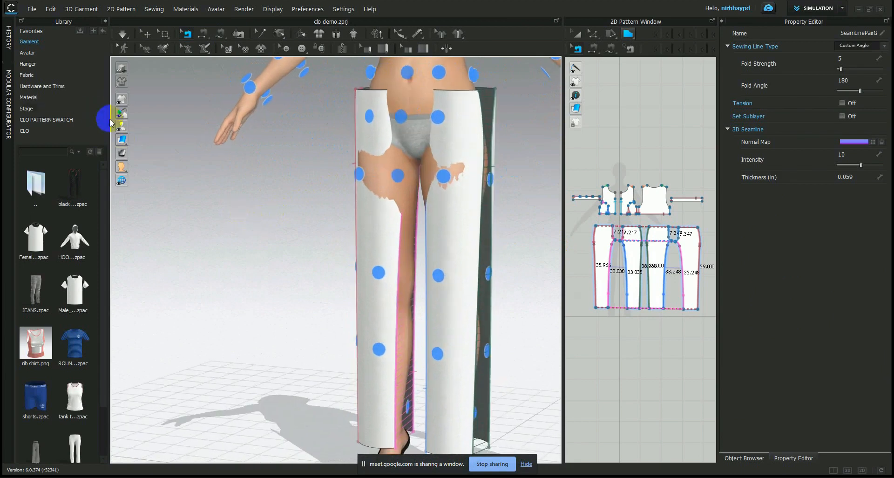
- Hide the avatar's arrangement points and start simulating the sewn trousers
mouse_move(121, 125)
click(148, 127)
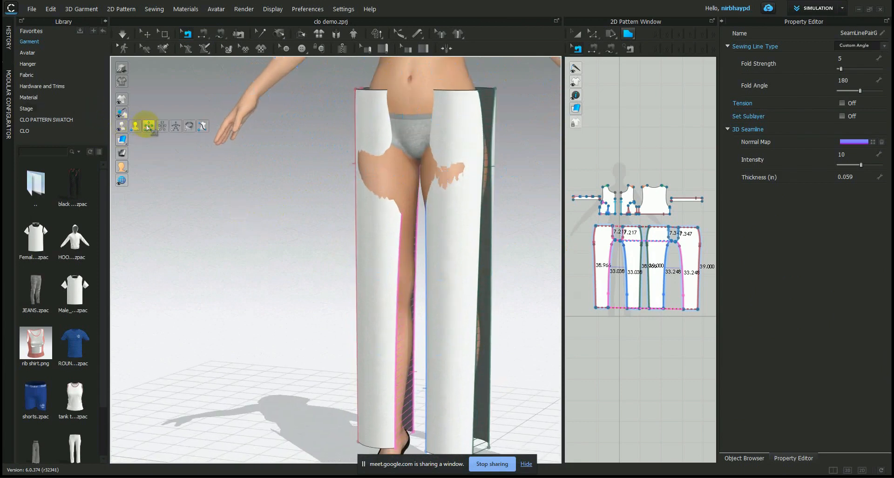
scroll(328, 227, up, 4)
scroll(329, 227, down, 2)
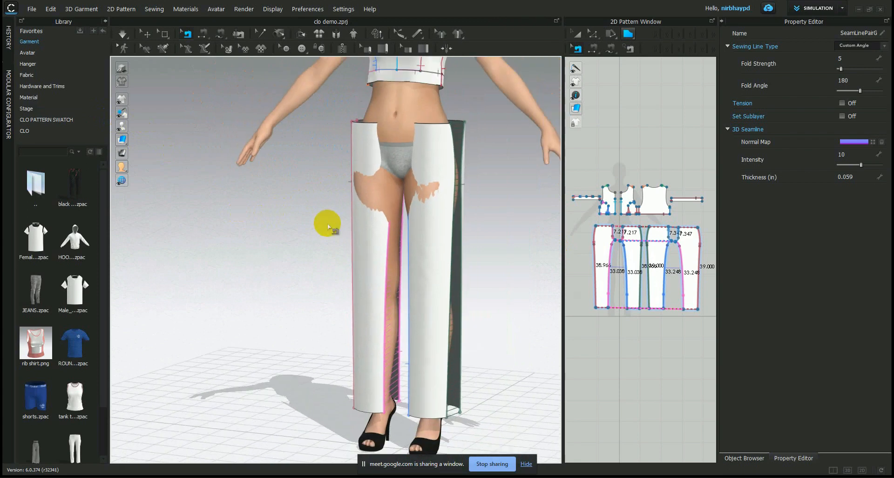
key(space)
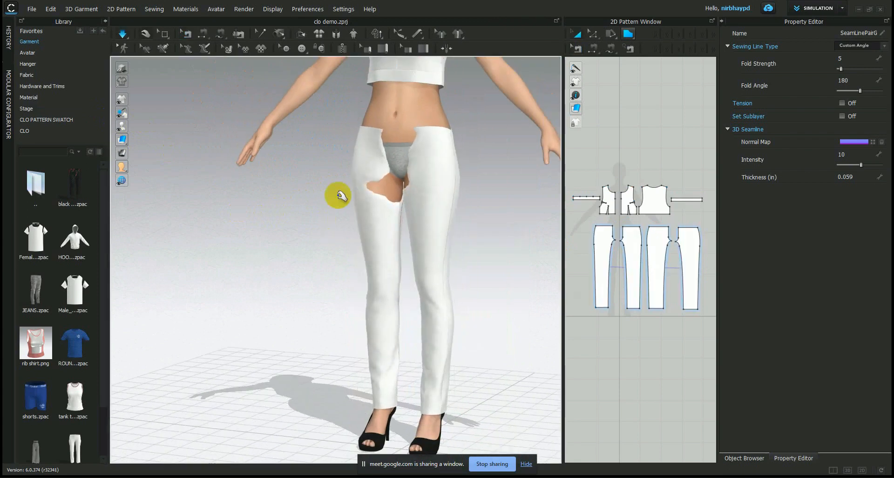
- Pull the trouser fabric into place at the front opening and the centre back waist while the simulation runs
right_drag(303, 214, 399, 193)
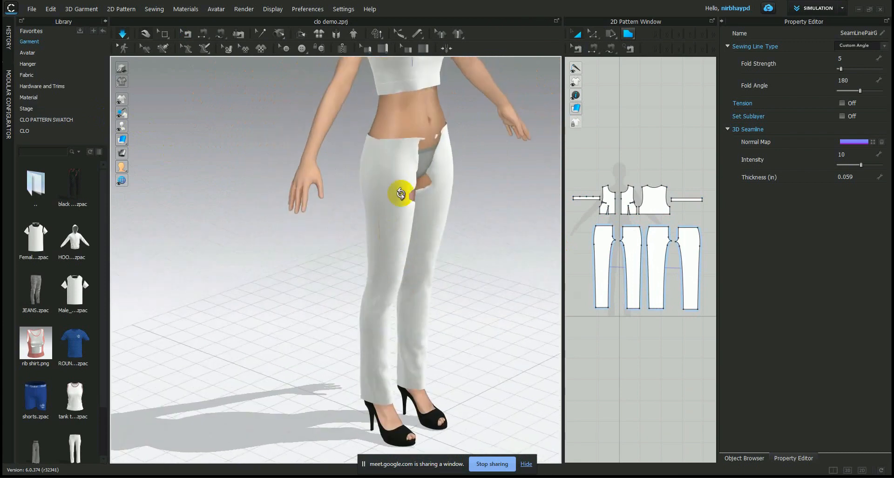
drag(420, 150, 500, 133)
drag(428, 180, 457, 224)
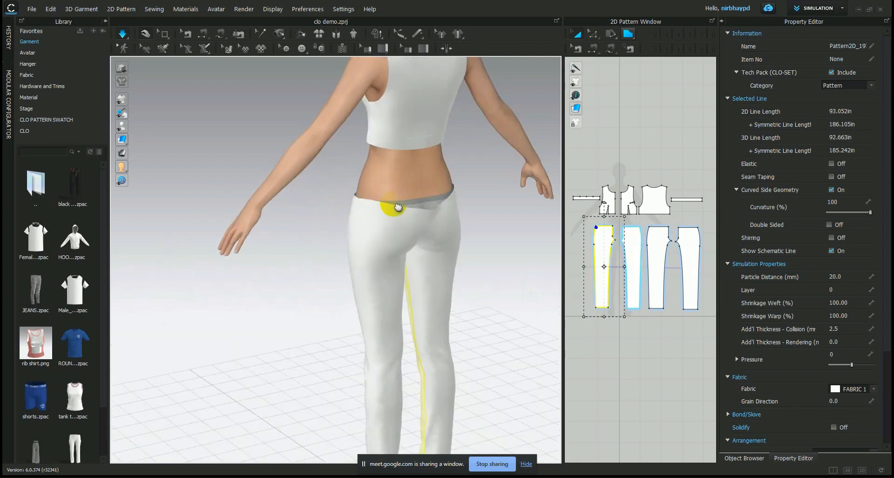
scroll(394, 205, up, 2)
scroll(395, 203, down, 3)
scroll(394, 205, up, 3)
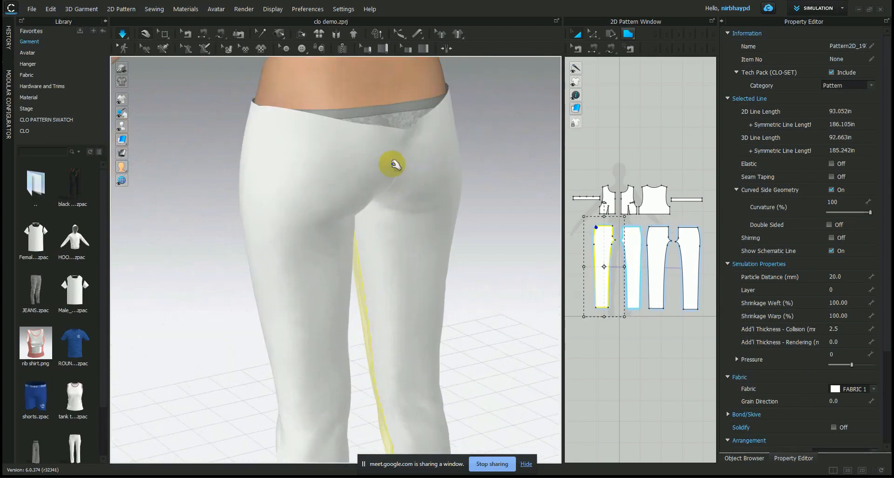
click(398, 143)
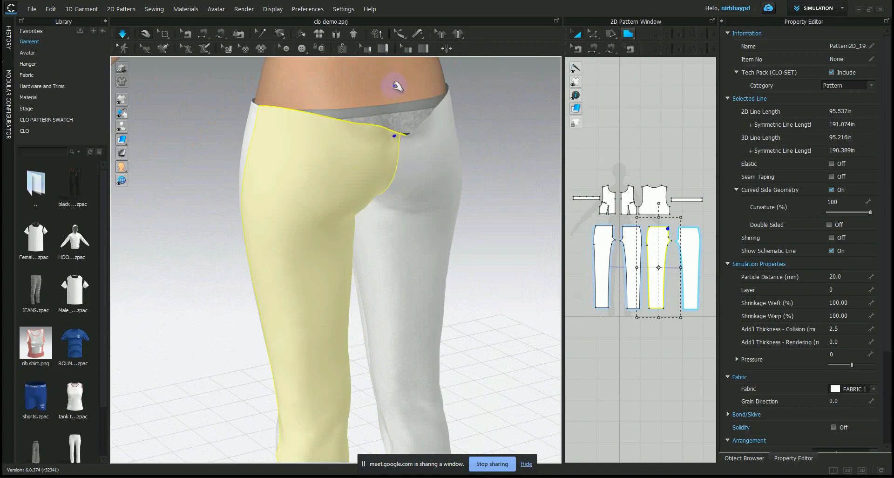
- Widen the 2D pattern window, frame the back trouser legs in it and clear the pattern selection
middle_drag(607, 276, 581, 273)
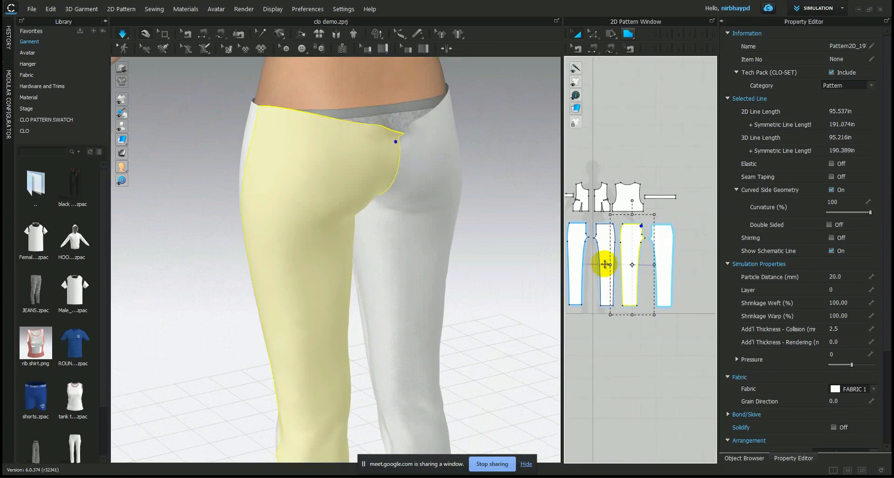
scroll(630, 243, up, 3)
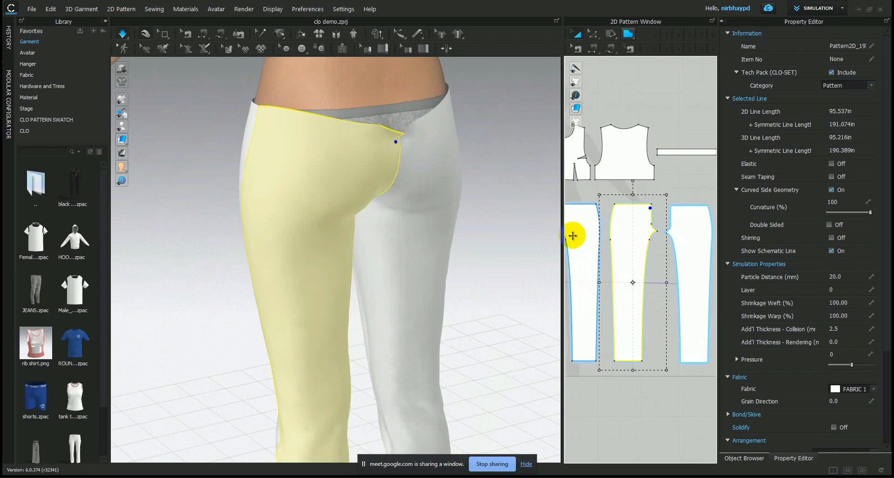
drag(562, 233, 431, 239)
middle_drag(514, 243, 484, 259)
click(511, 150)
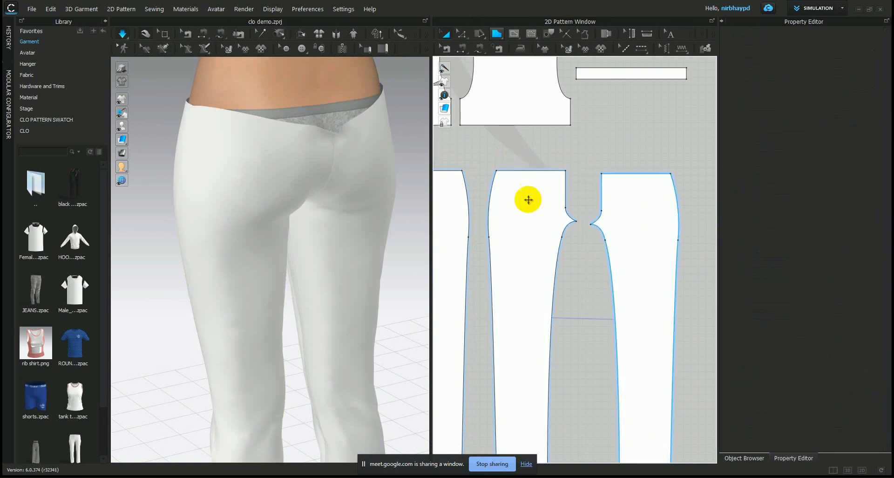
scroll(651, 221, down, 2)
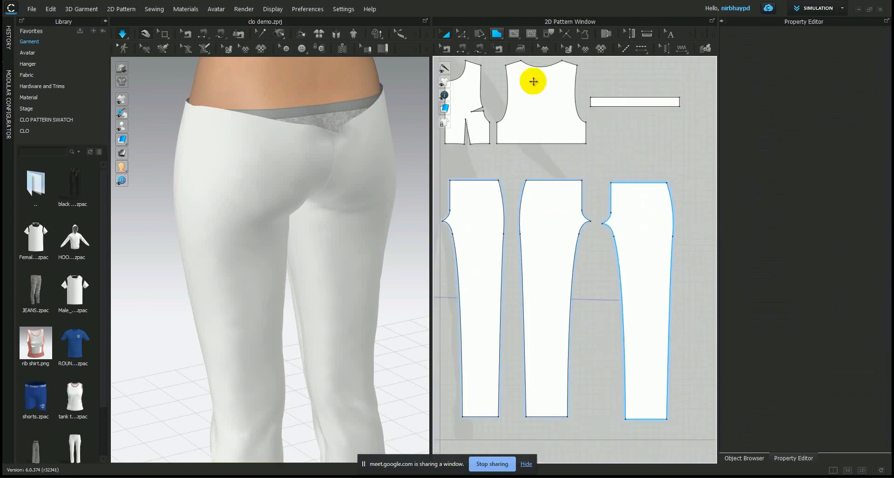
- Split the back trouser leg's waist edge at its middle to add a point there
click(461, 34)
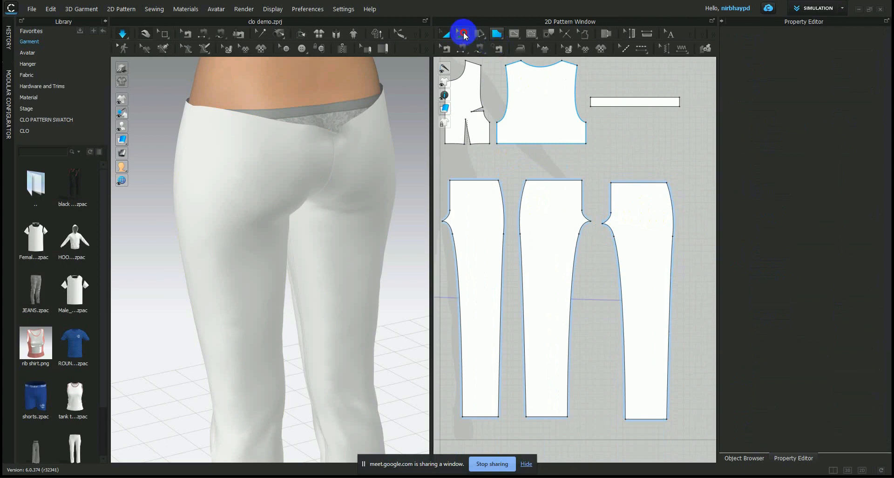
click(552, 180)
right_click(551, 179)
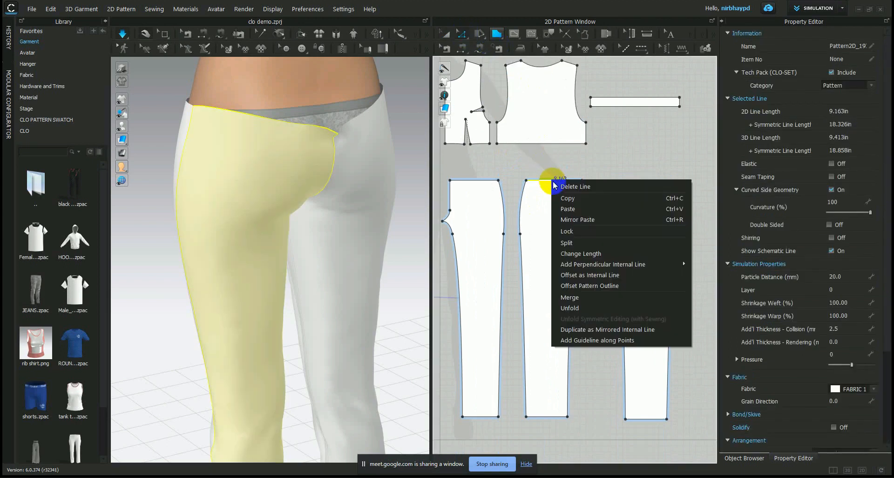
click(574, 243)
click(391, 252)
click(422, 310)
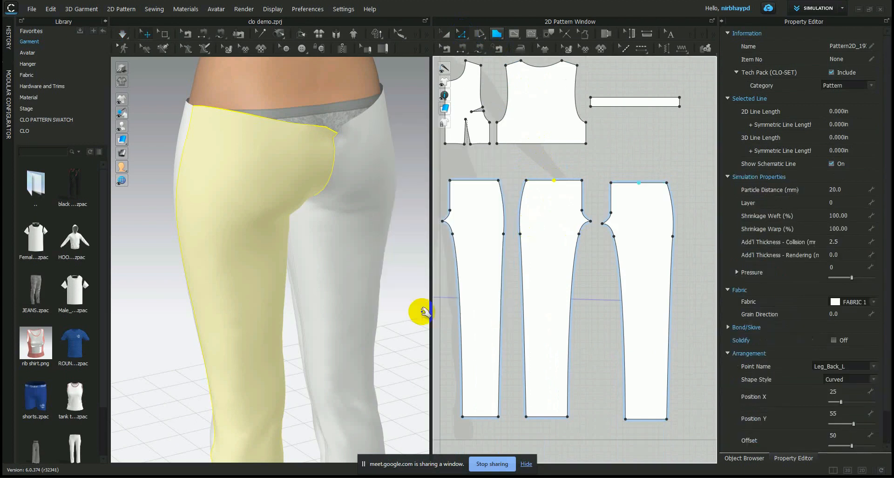
- Add a waist dart at the back leg's middle point, 1.5 in total width and 3.5 in long, keeping the default outline smoothing
right_click(553, 180)
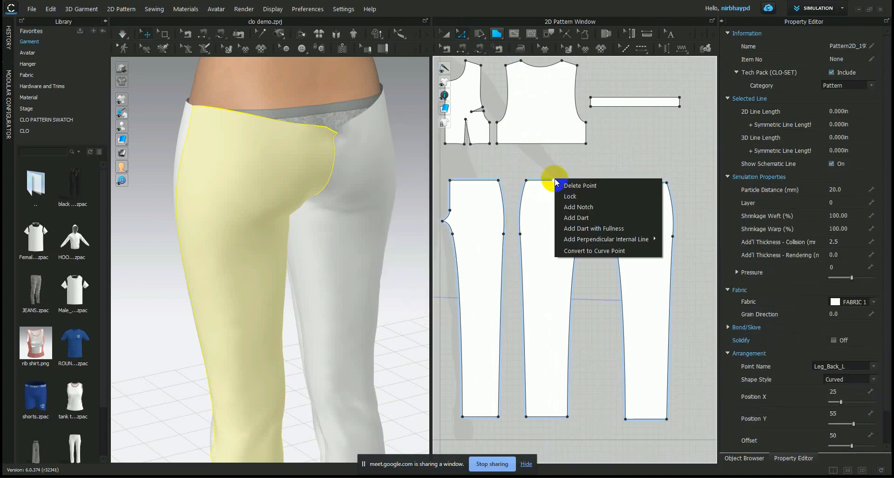
click(576, 217)
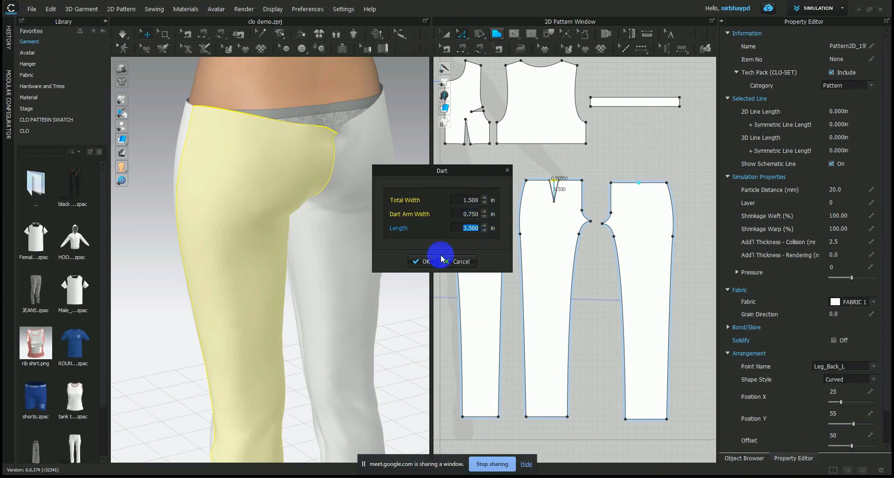
click(426, 263)
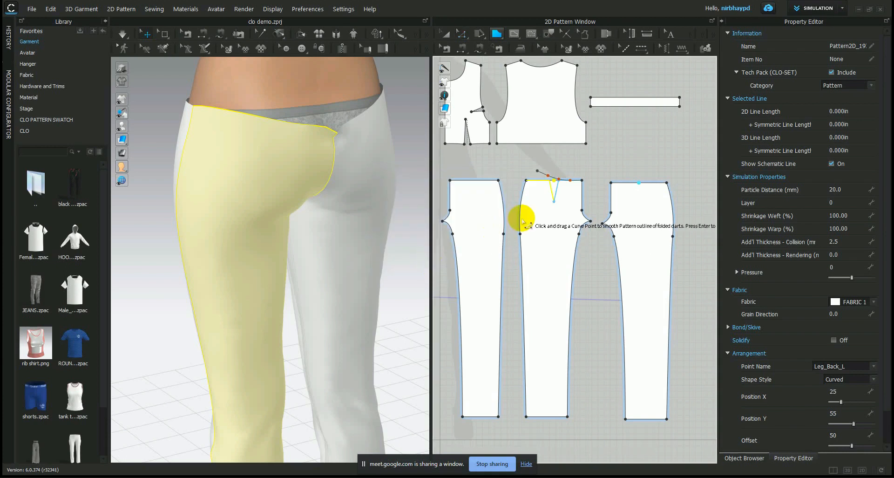
key(Return)
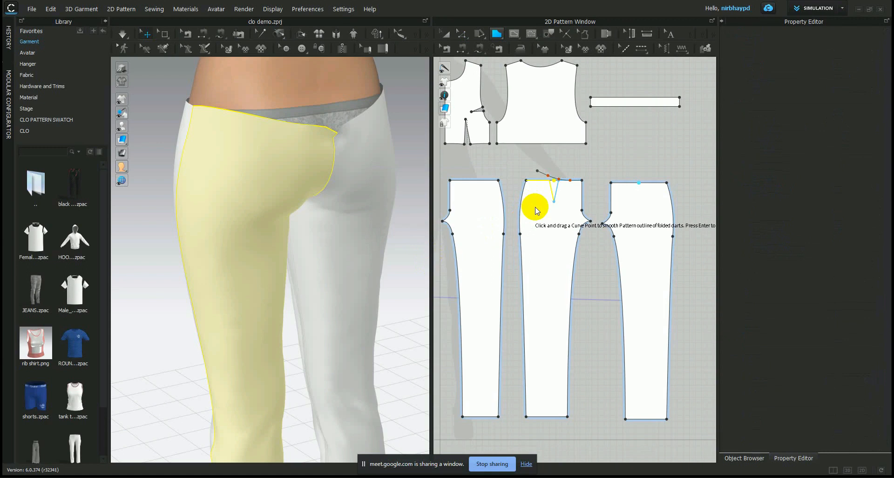
scroll(535, 205, up, 2)
scroll(535, 206, down, 3)
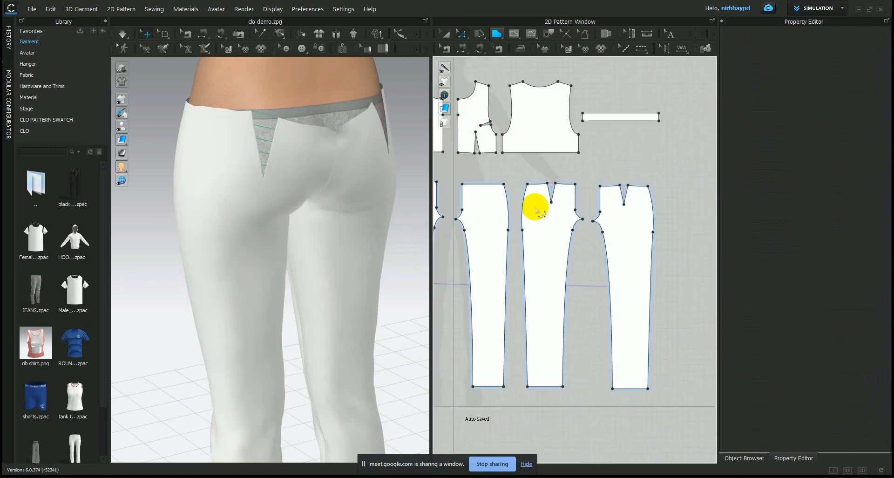
middle_drag(573, 212, 564, 213)
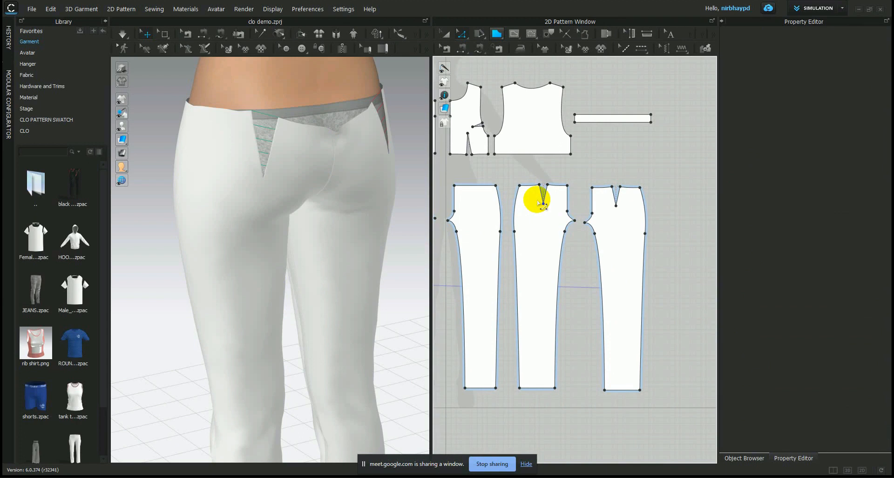
- Run the simulation to close the new back waist darts on the avatar
key(space)
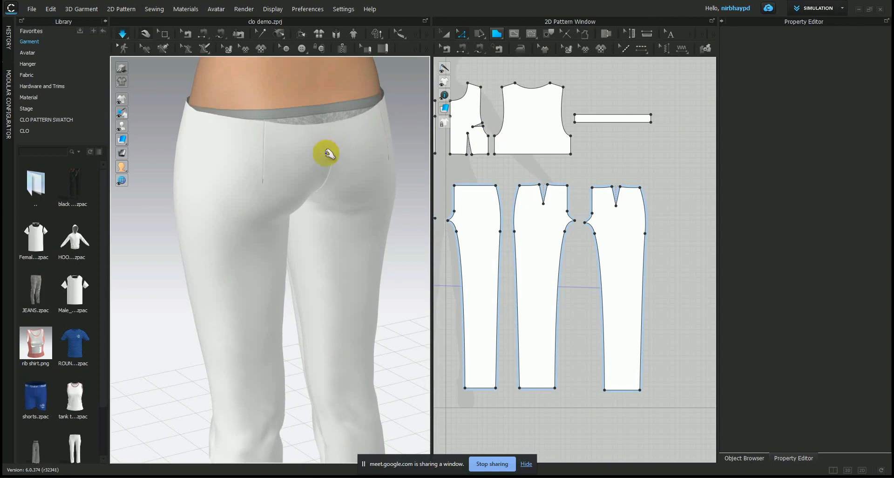
right_drag(325, 160, 362, 164)
scroll(362, 164, down, 5)
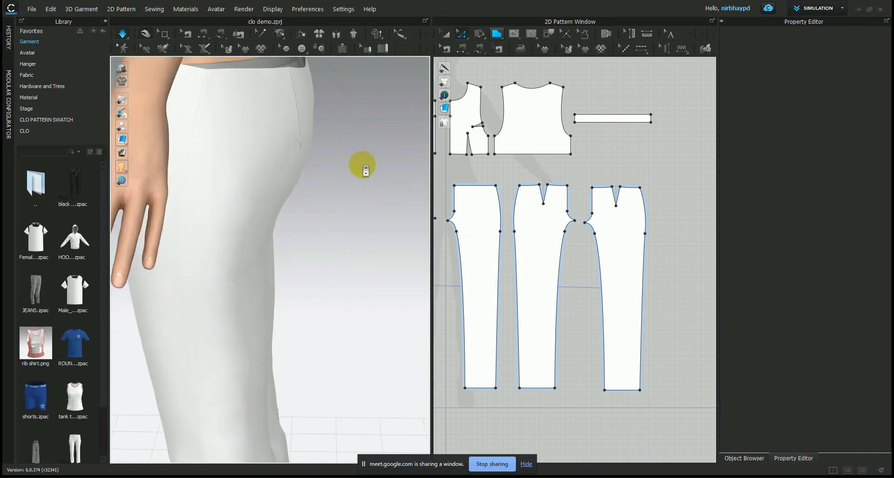
- Check the overall fit of the simulated trousers around the avatar, from the side round to the front
right_drag(314, 220, 421, 220)
right_drag(280, 207, 387, 212)
click(263, 213)
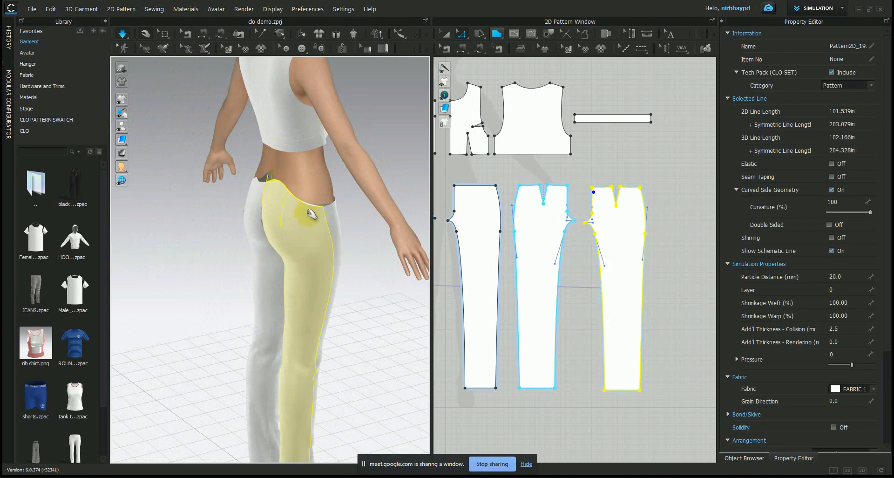
click(345, 207)
right_drag(250, 222, 456, 223)
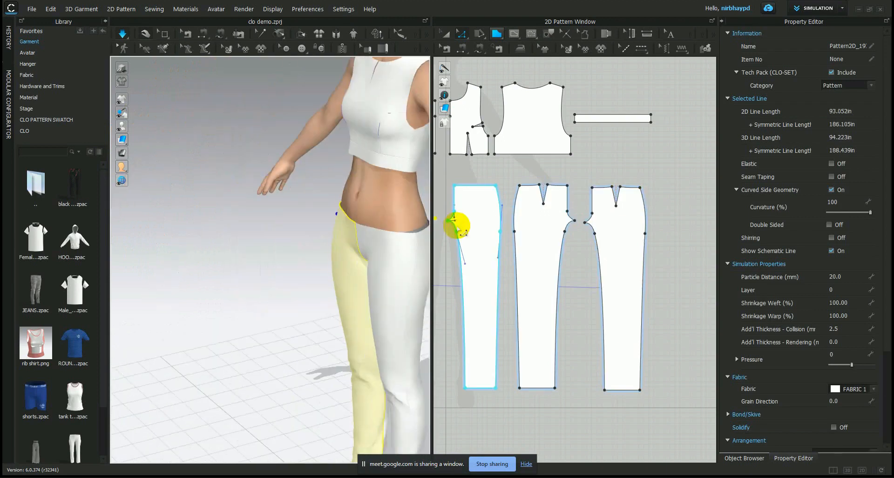
right_drag(339, 229, 399, 223)
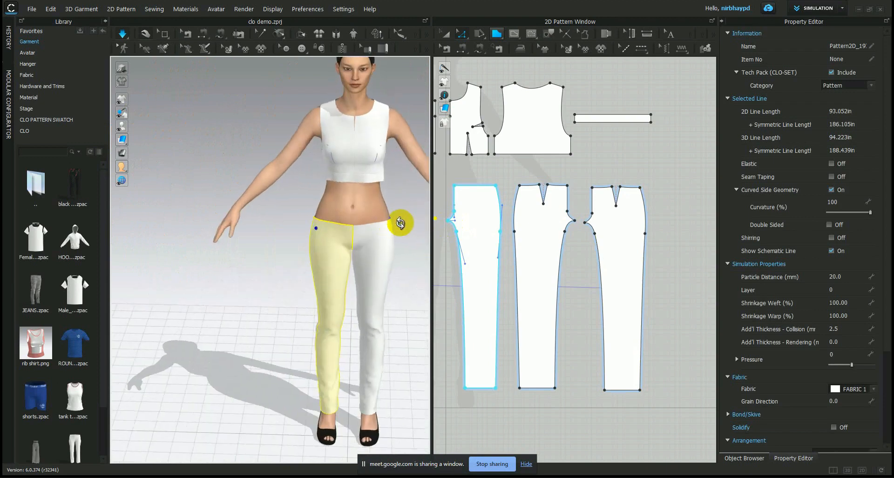
middle_drag(389, 224, 310, 210)
click(335, 197)
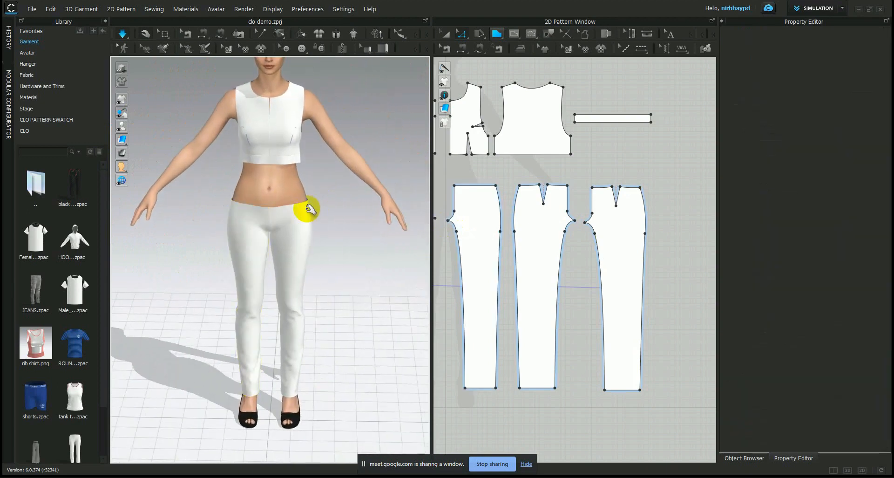
- Examine the trouser waistline and the closed back darts at close range, then the front waist
scroll(305, 208, up, 5)
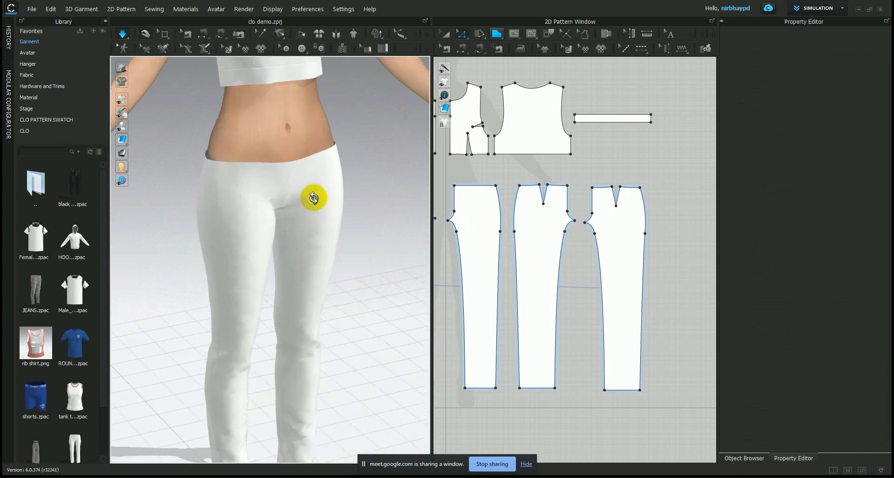
right_drag(263, 194, 379, 195)
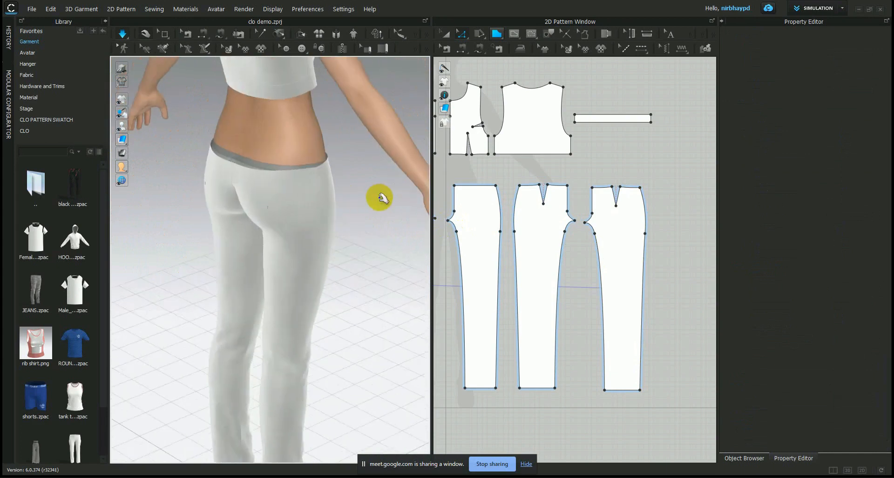
scroll(253, 187, up, 3)
scroll(253, 186, up, 2)
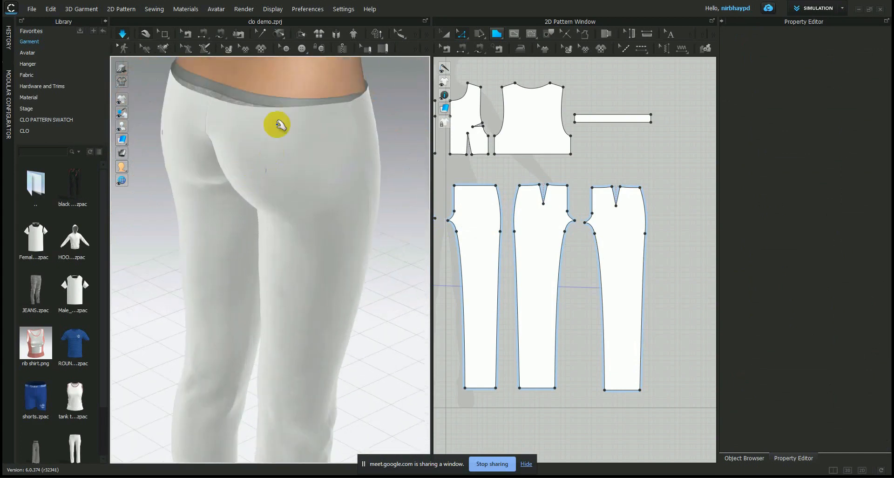
scroll(261, 130, up, 1)
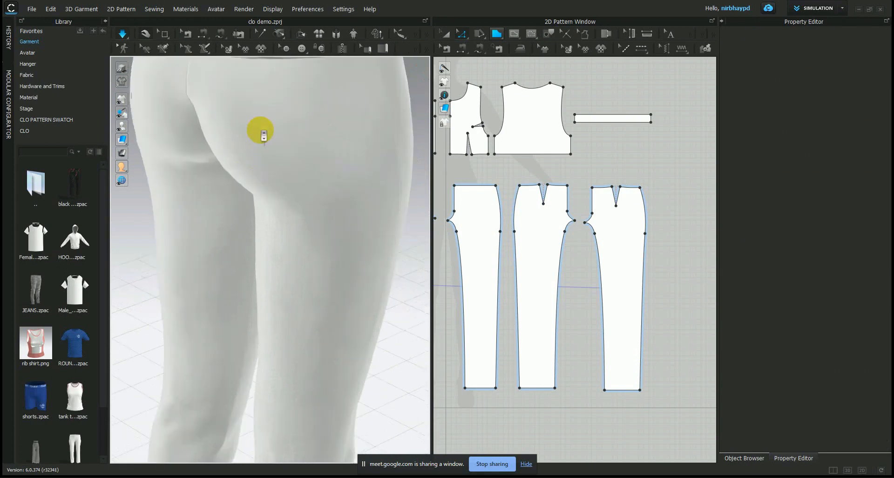
scroll(274, 152, up, 2)
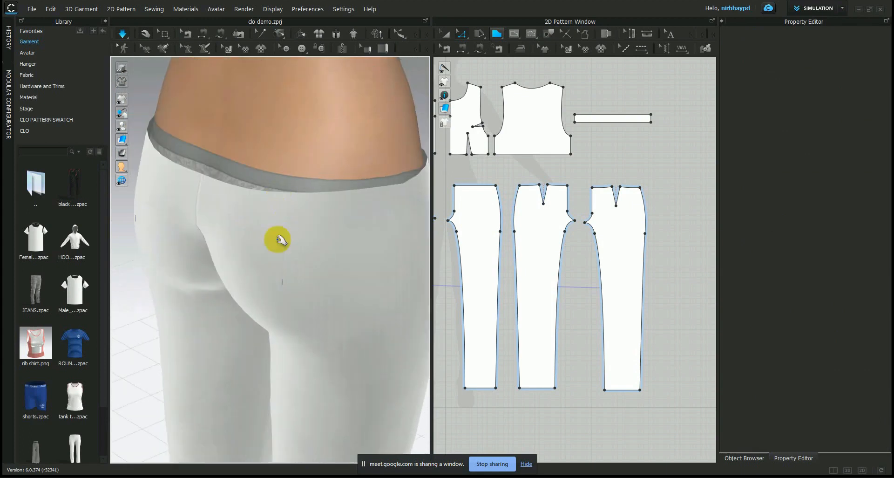
scroll(275, 256, down, 4)
right_drag(347, 237, 206, 242)
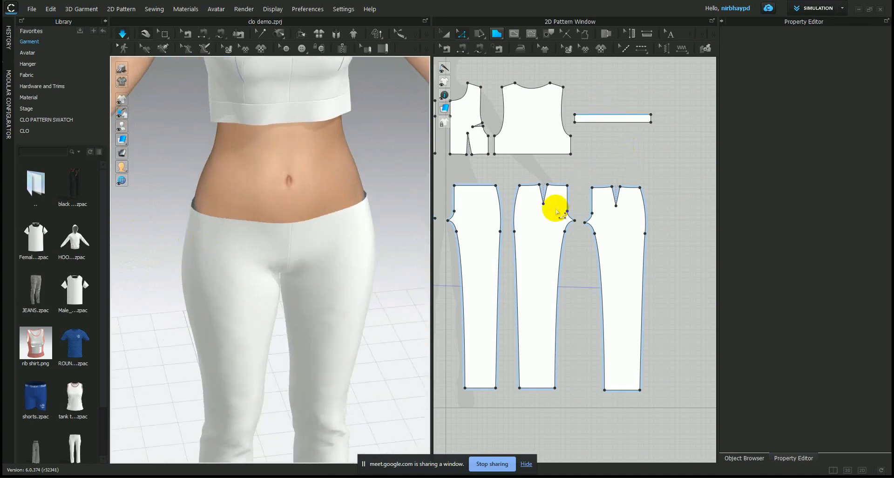
- Spread the trouser leg patterns farther apart in the 2D pattern window and clear the selection
scroll(553, 206, down, 4)
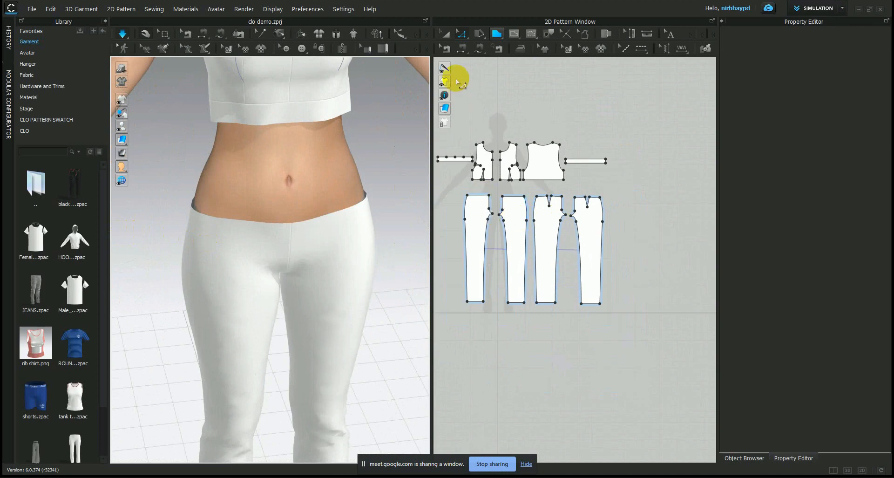
click(444, 36)
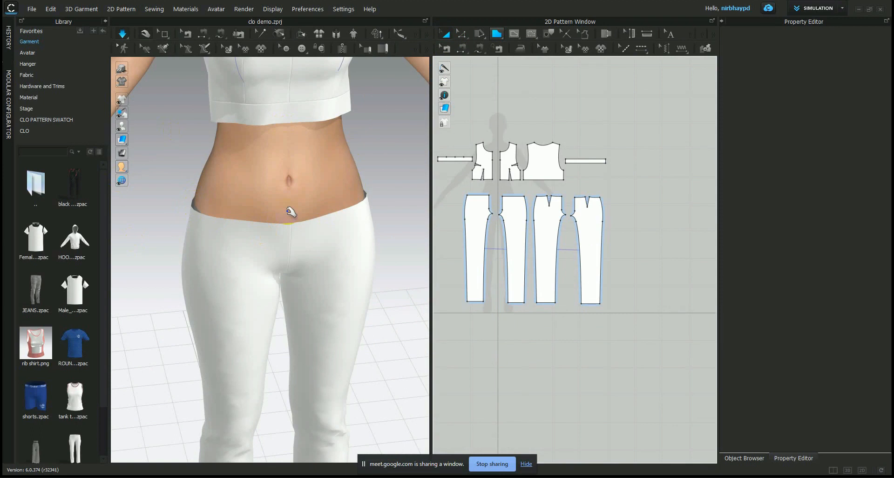
drag(473, 225, 591, 254)
scroll(517, 236, up, 2)
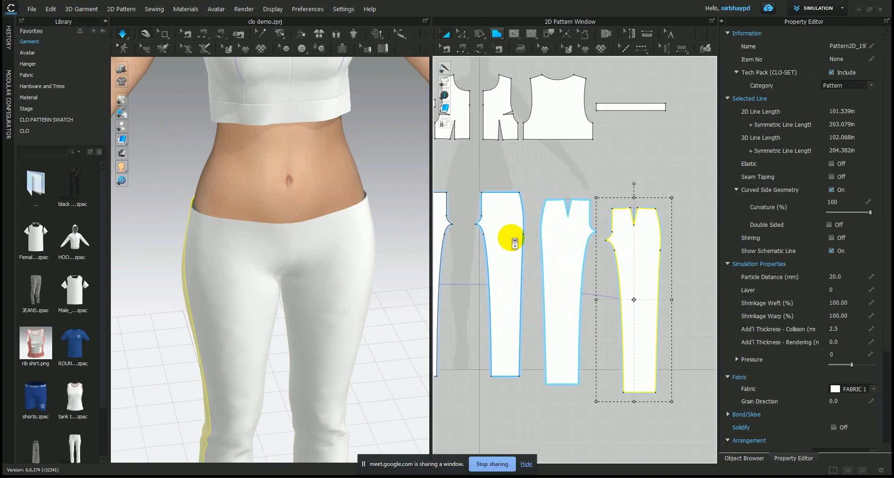
scroll(544, 242, up, 2)
click(521, 177)
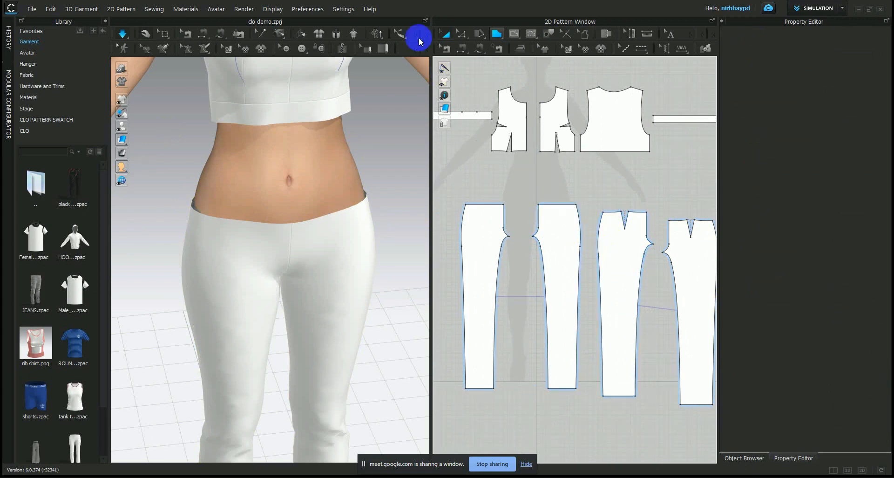
- Measure the combined waist edge length of the front and back trouser legs, leaving out the dart openings
click(461, 33)
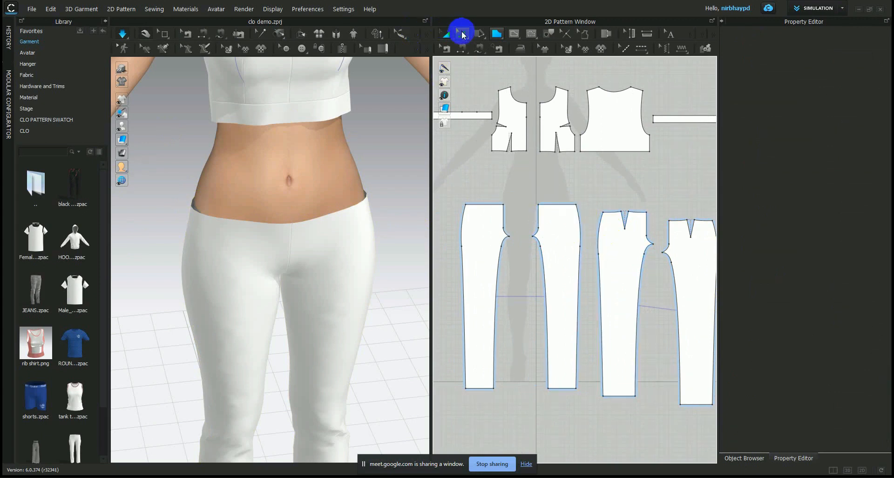
click(483, 205)
click(553, 204)
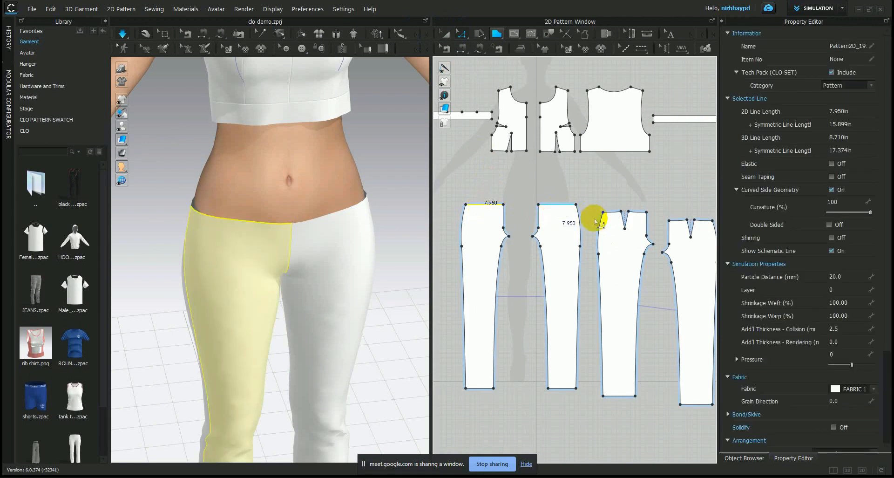
shift+click(609, 215)
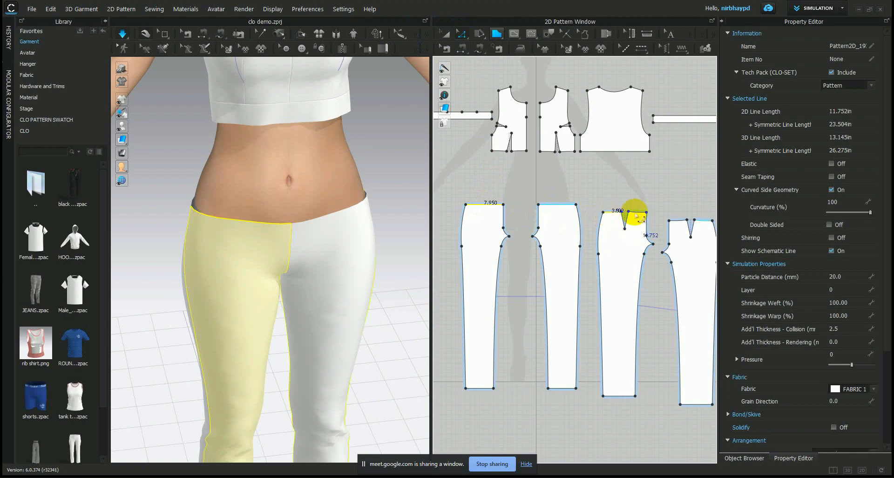
shift+click(636, 213)
middle_drag(658, 233, 617, 218)
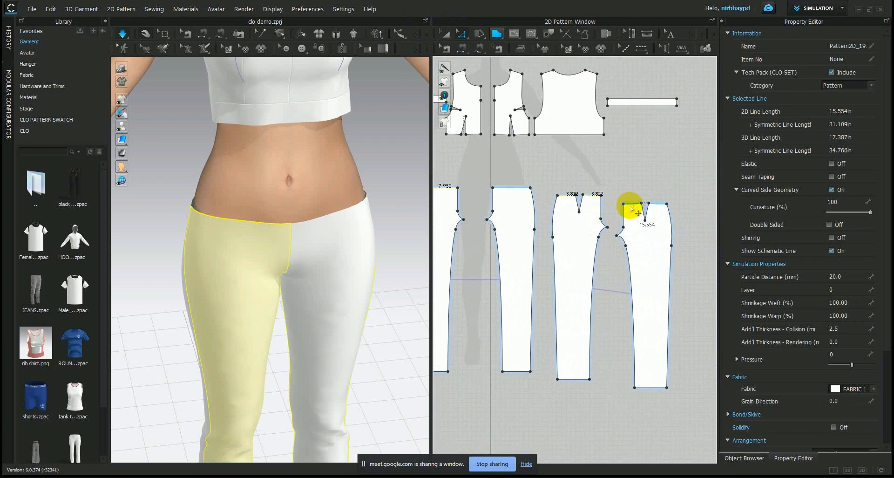
click(624, 175)
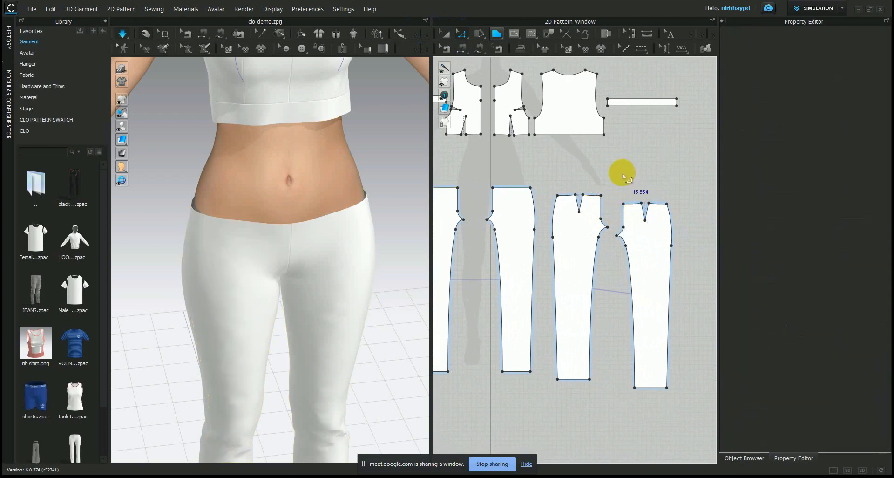
- Recheck the full waist length by selecting the back and front waist edges together with their symmetric lines
click(565, 198)
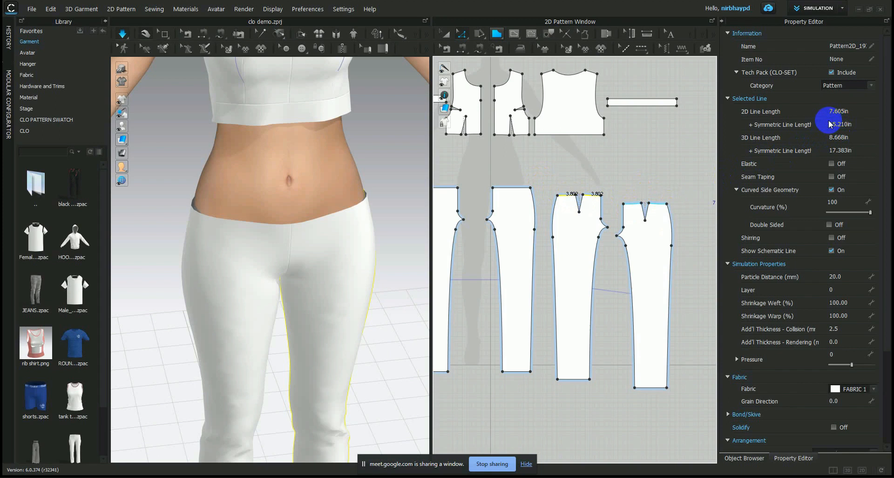
shift+click(508, 189)
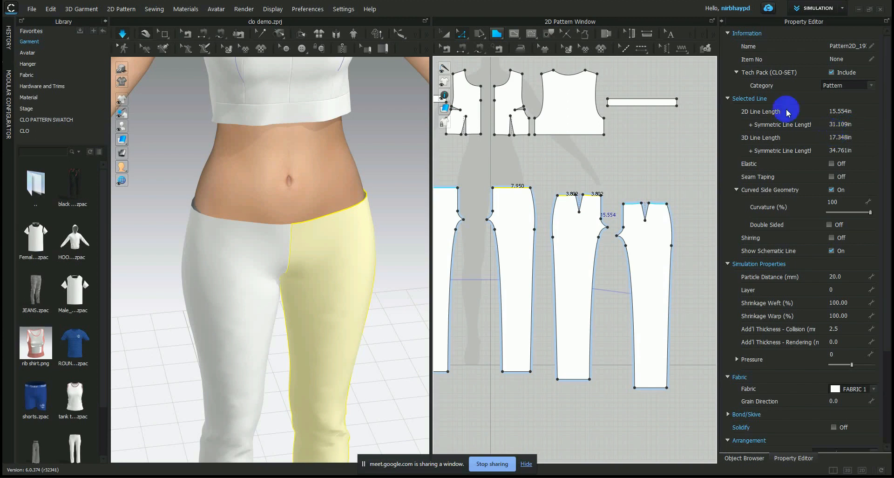
click(570, 179)
- Move the front and back trouser leg pairs down in the 2D window to leave room below the bodice patterns
scroll(569, 180, down, 3)
scroll(568, 180, up, 3)
scroll(568, 179, down, 2)
click(445, 34)
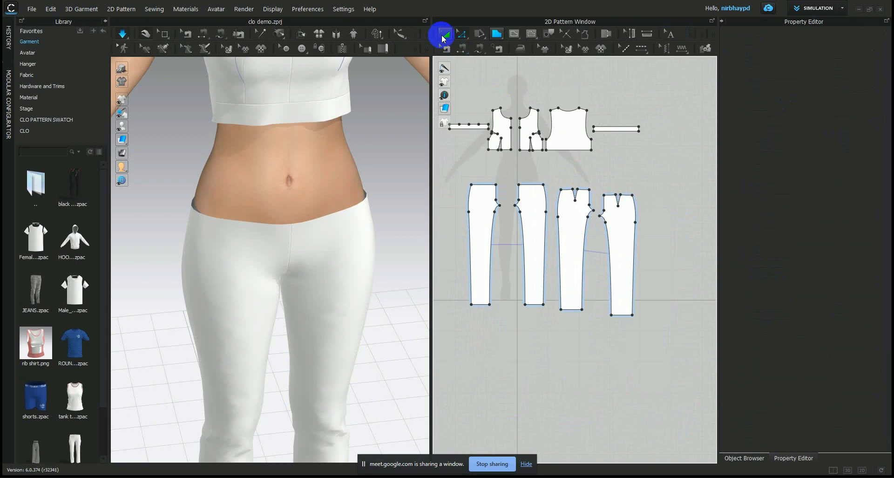
click(484, 219)
drag(485, 219, 524, 250)
drag(576, 226, 620, 250)
- Create a rectangular waistband pattern 31.100 in wide and 1.5 in high above the trouser legs
click(496, 34)
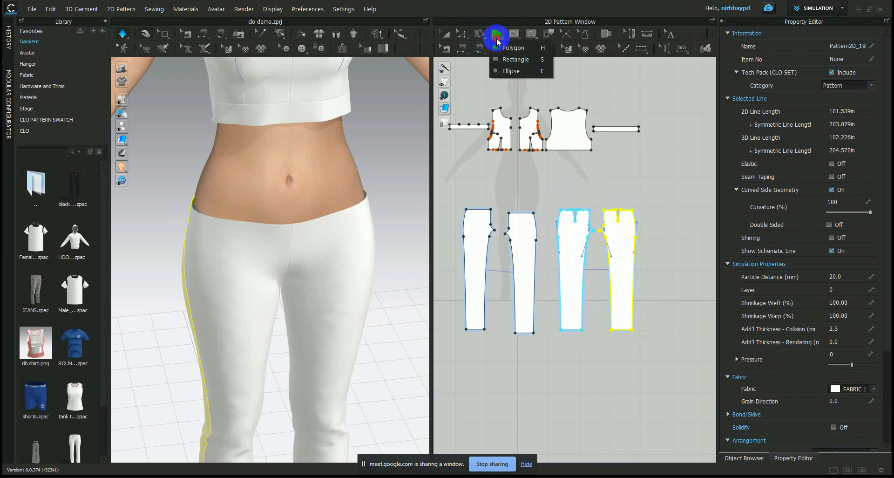
click(512, 59)
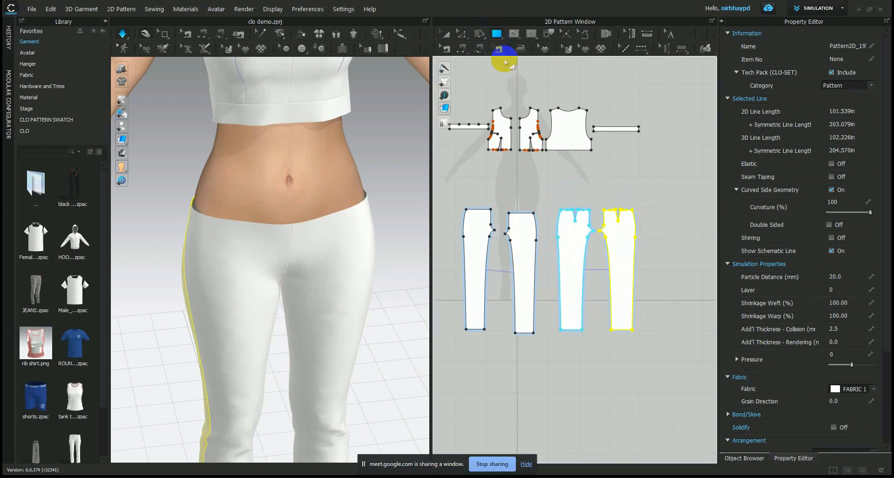
click(515, 189)
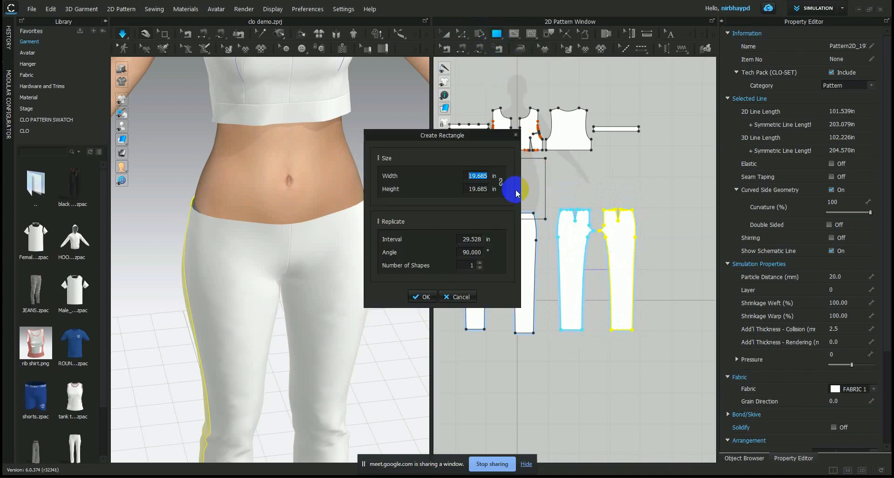
text(31.100)
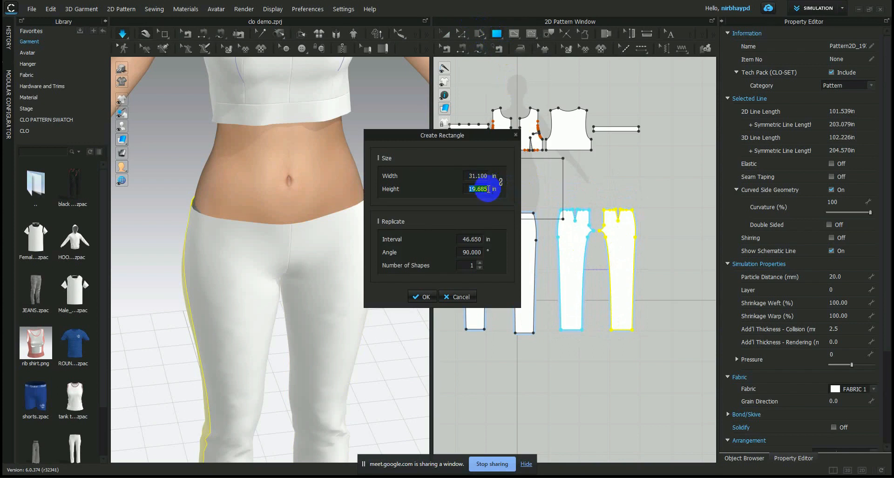
text(1)
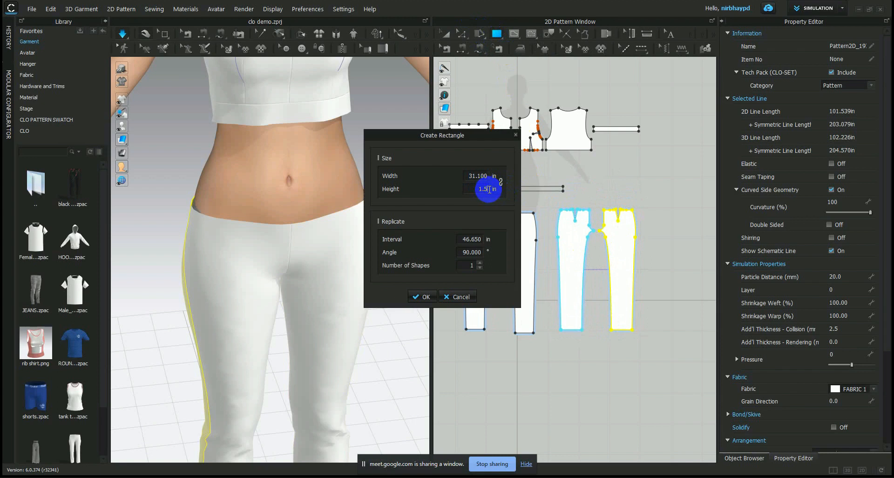
click(427, 295)
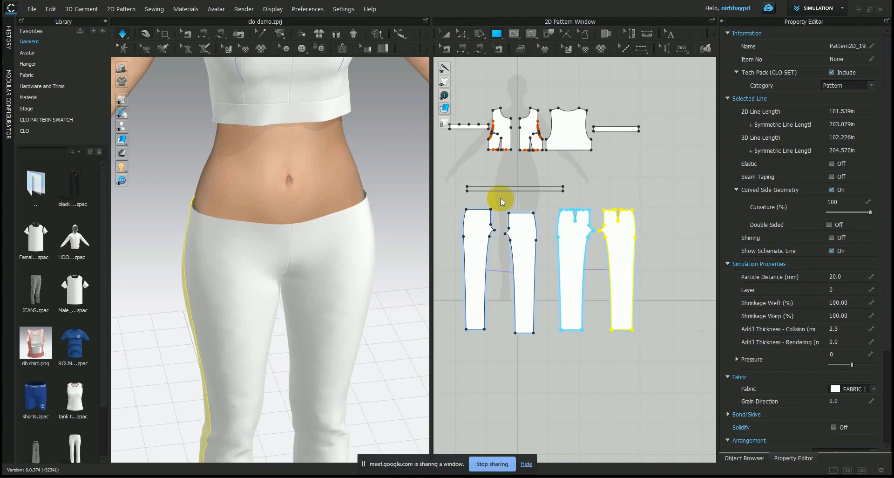
click(501, 198)
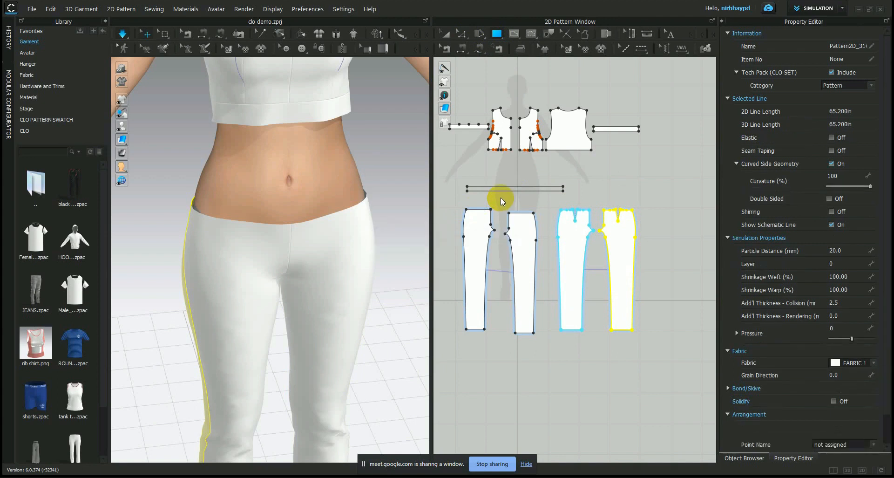
- Display the avatar's arrangement points and wrap the waistband pattern around the back at the Body_Back_Center_5 point
scroll(501, 197, up, 5)
scroll(501, 198, down, 6)
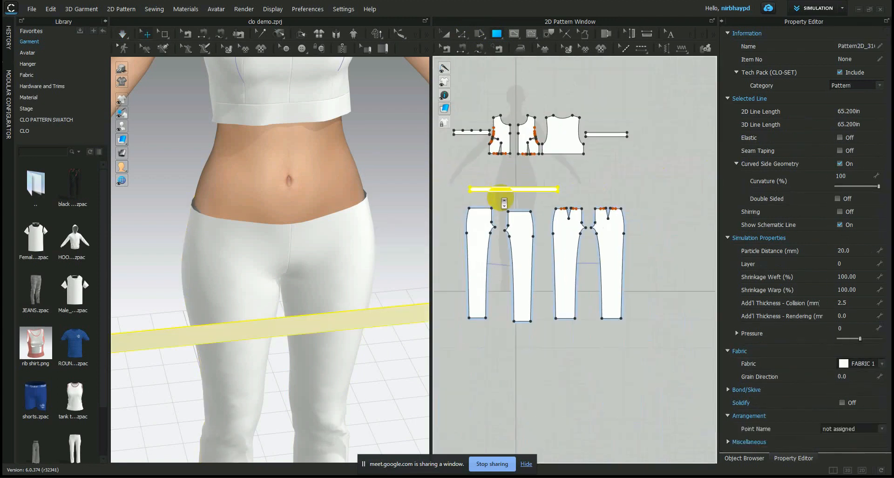
middle_drag(501, 198, 547, 191)
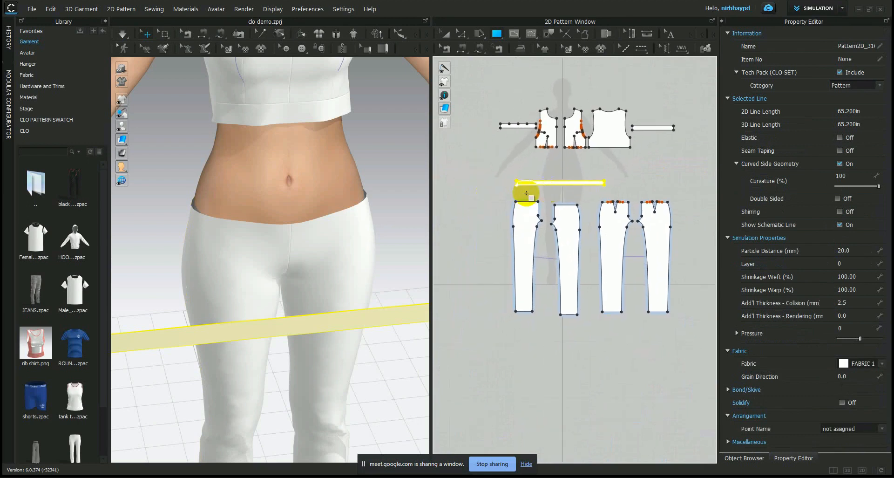
right_drag(263, 211, 470, 209)
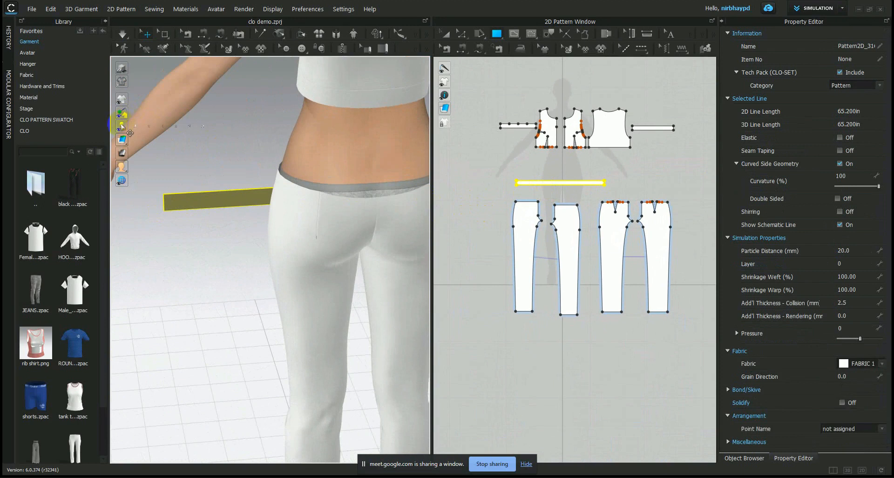
click(149, 127)
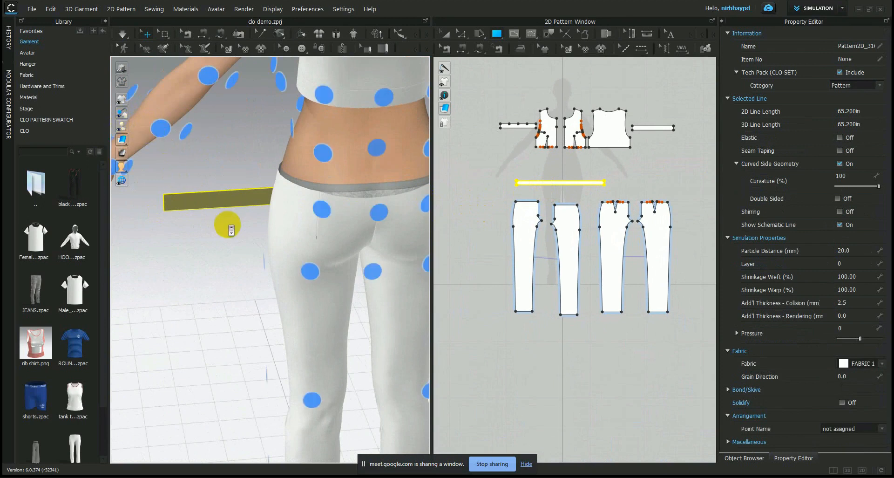
scroll(227, 225, down, 3)
middle_drag(258, 229, 223, 219)
click(201, 207)
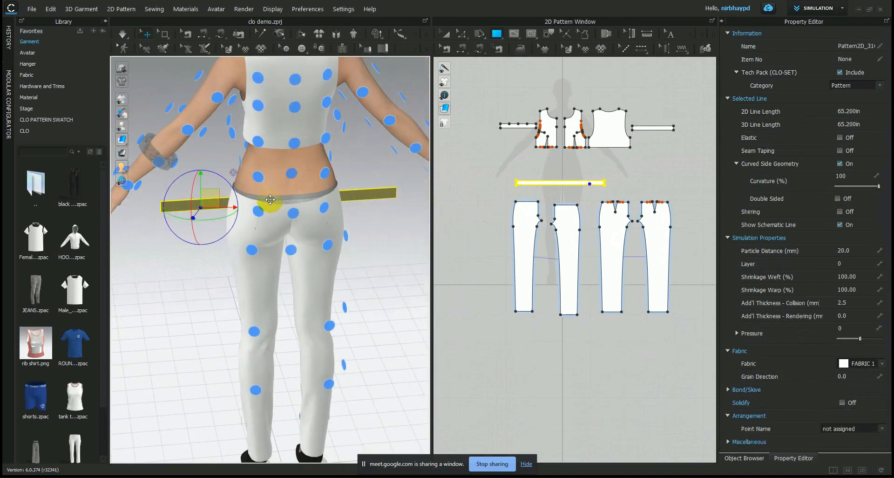
click(264, 196)
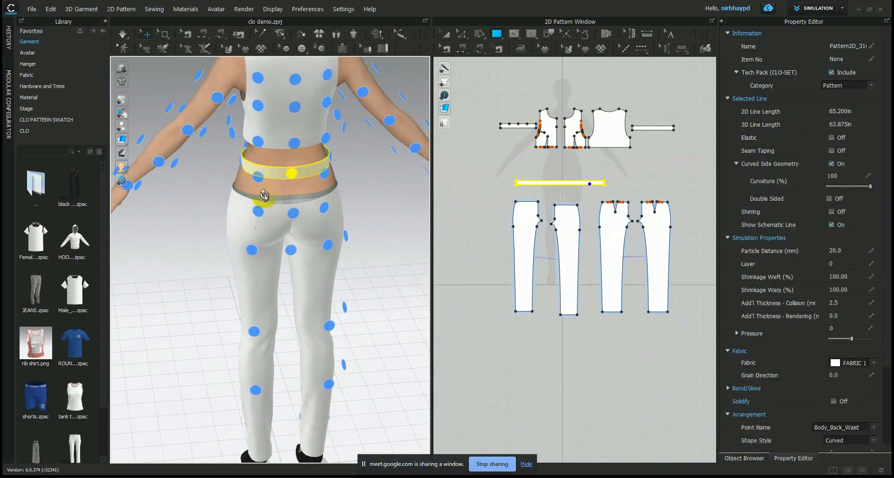
right_drag(197, 199, 361, 192)
click(296, 198)
click(298, 199)
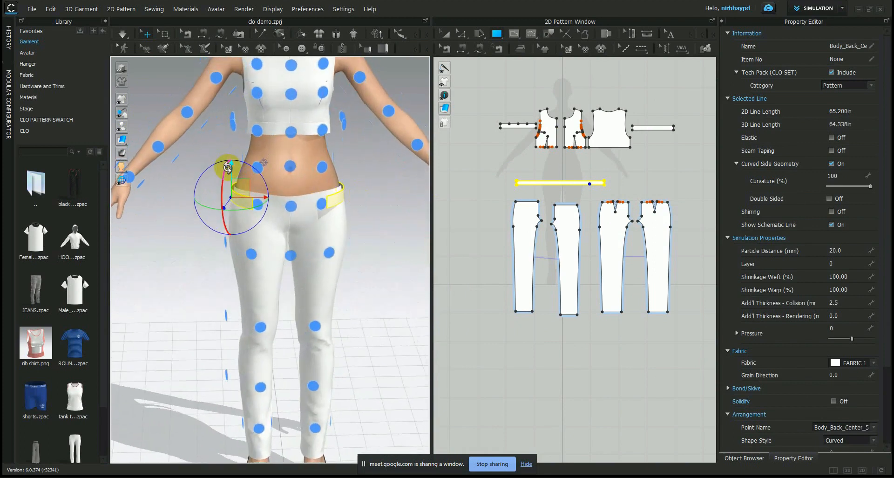
- Raise the wrapped waistband above the trouser waist and hide the arrangement points
drag(230, 168, 230, 139)
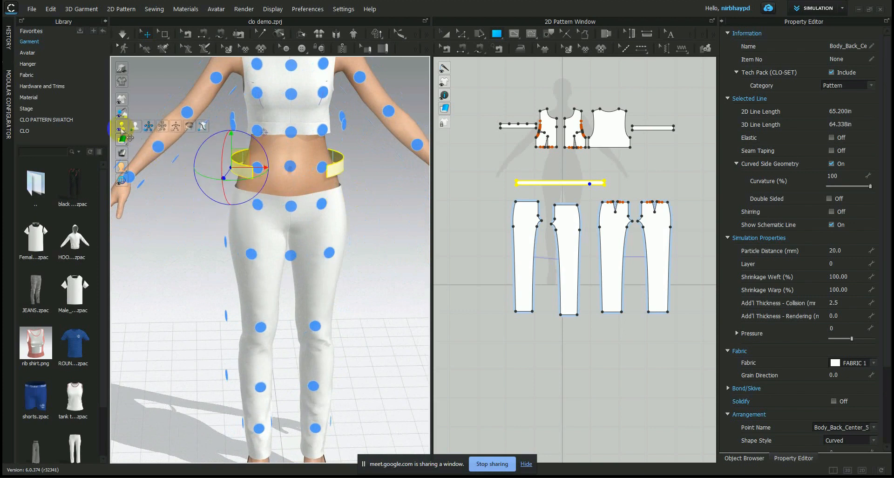
click(147, 129)
right_click(157, 232)
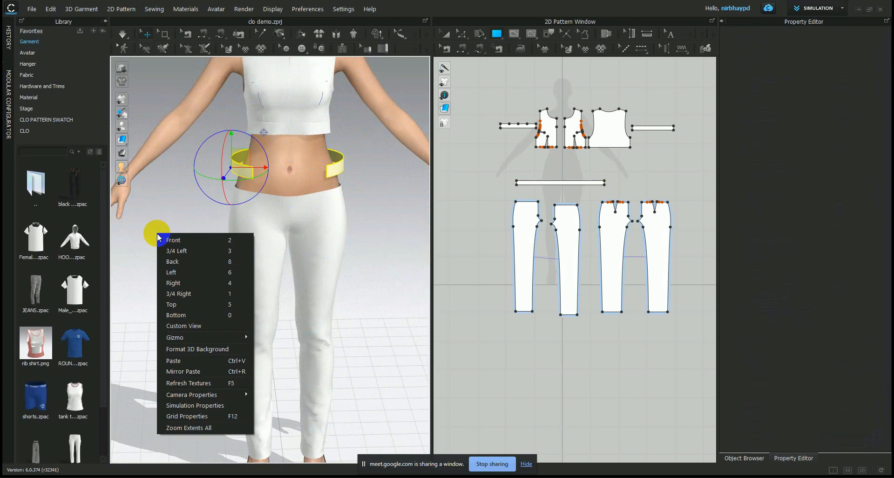
click(162, 197)
- Examine which waistband end and which front leg in the 2D window match those on the avatar's right front
right_drag(162, 200, 243, 207)
scroll(244, 207, up, 4)
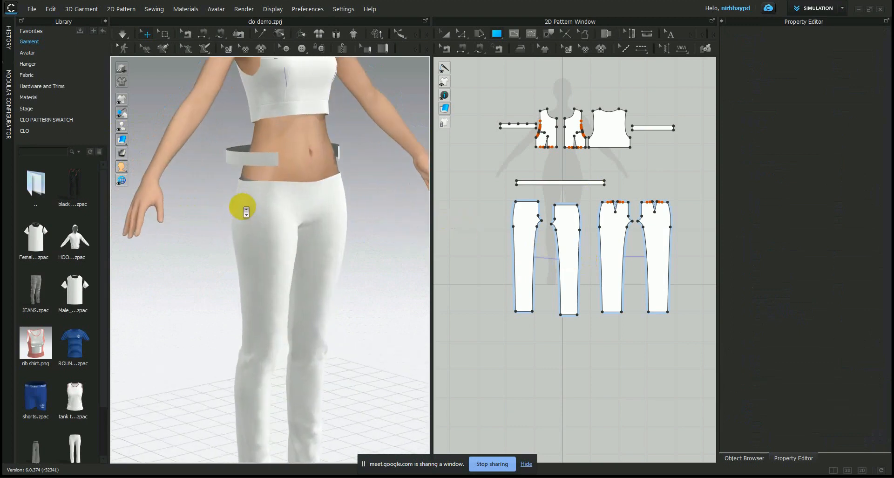
scroll(254, 226, up, 2)
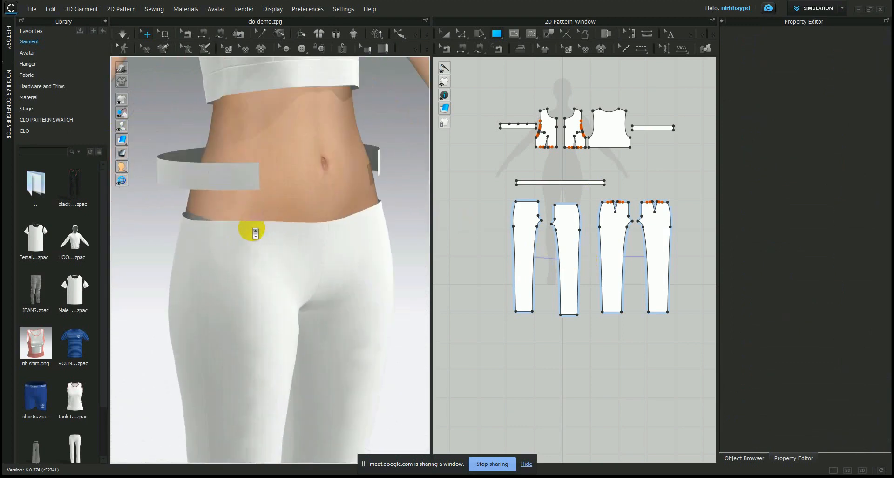
click(243, 183)
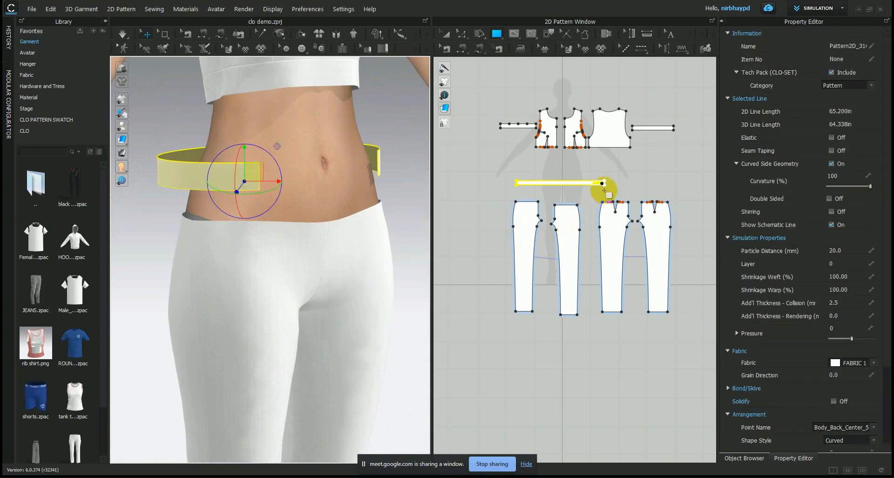
click(231, 235)
click(531, 211)
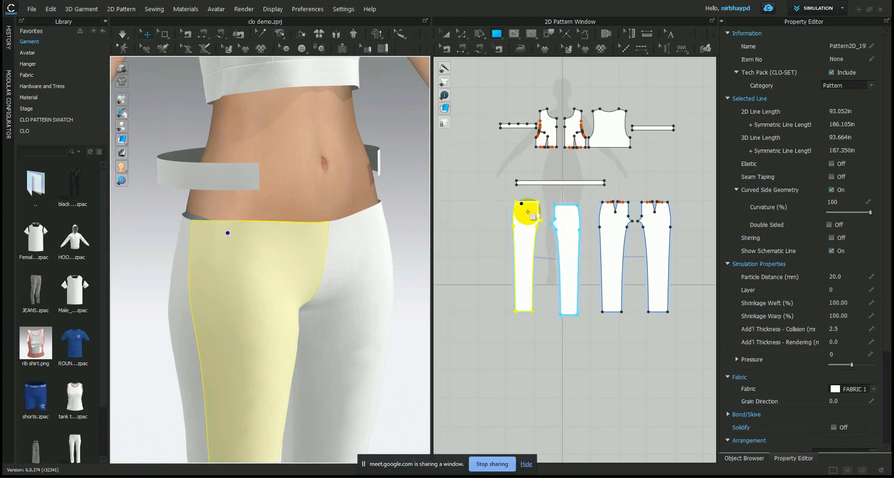
click(242, 174)
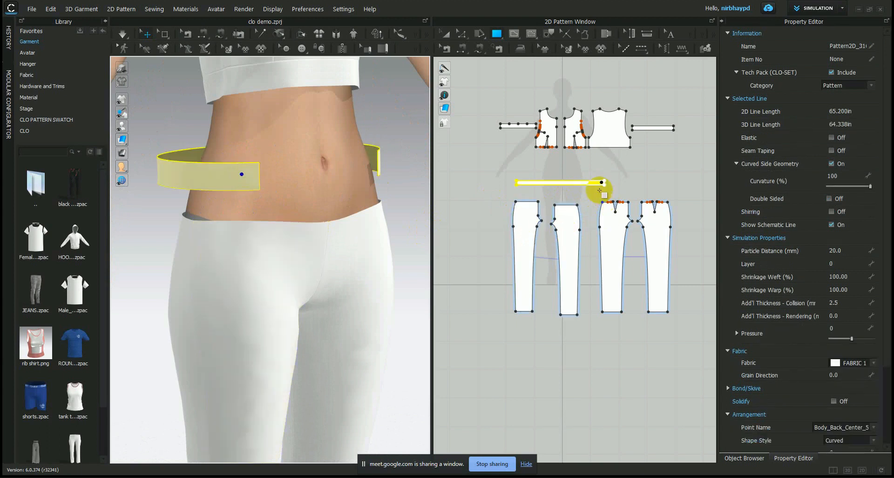
scroll(600, 190, up, 3)
right_drag(508, 196, 618, 172)
click(236, 249)
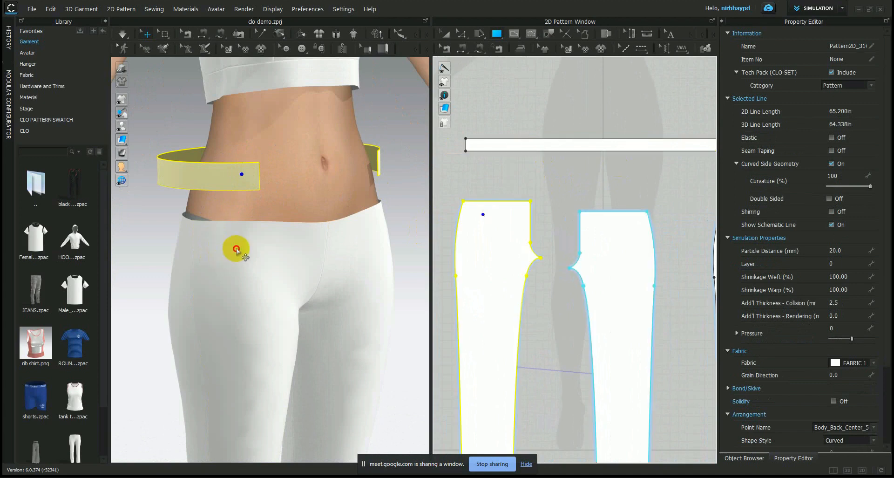
scroll(495, 224, down, 3)
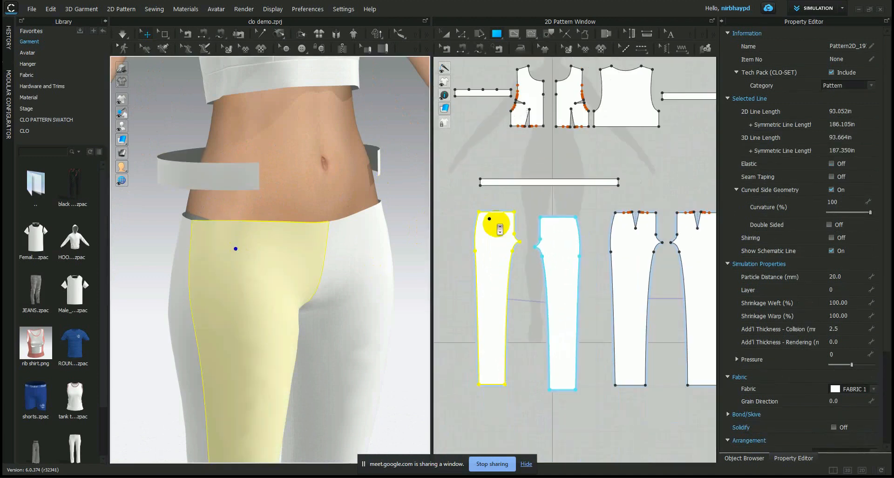
scroll(496, 223, down, 1)
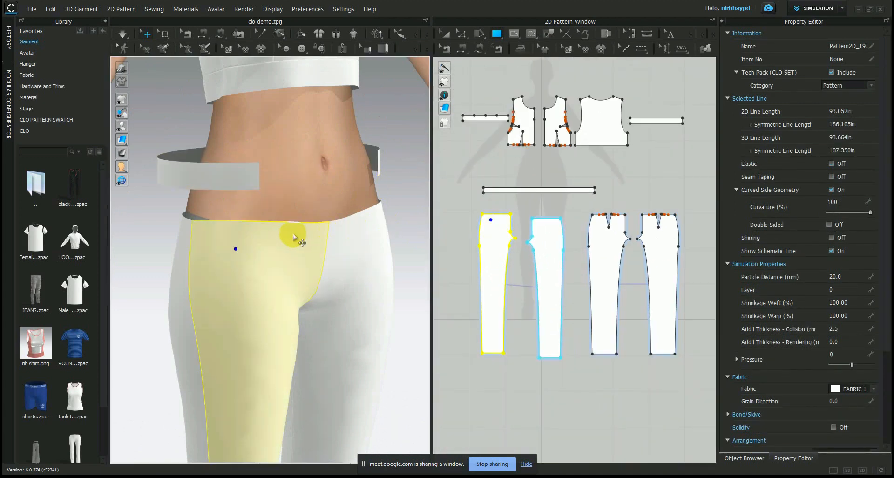
- Measure the waist edge of the avatar's right front trouser leg with the Edit Pattern tool
click(469, 219)
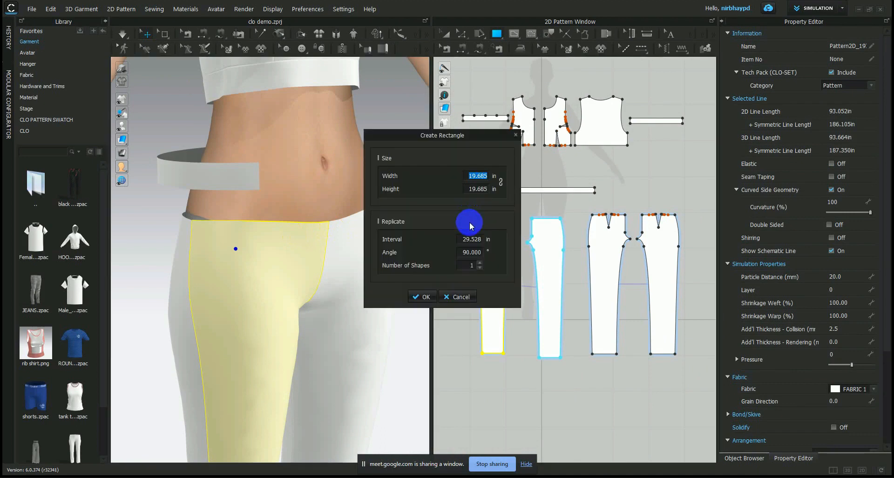
key(Escape)
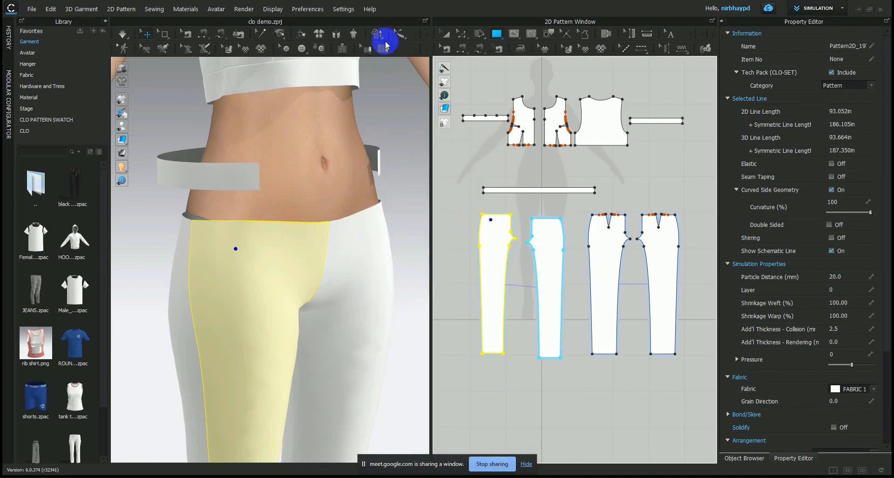
click(460, 33)
click(484, 191)
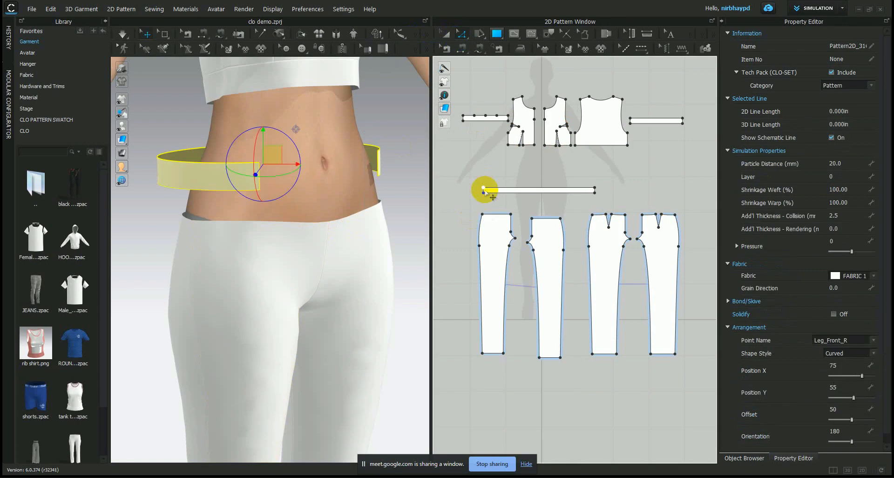
click(479, 199)
click(495, 216)
scroll(494, 216, up, 4)
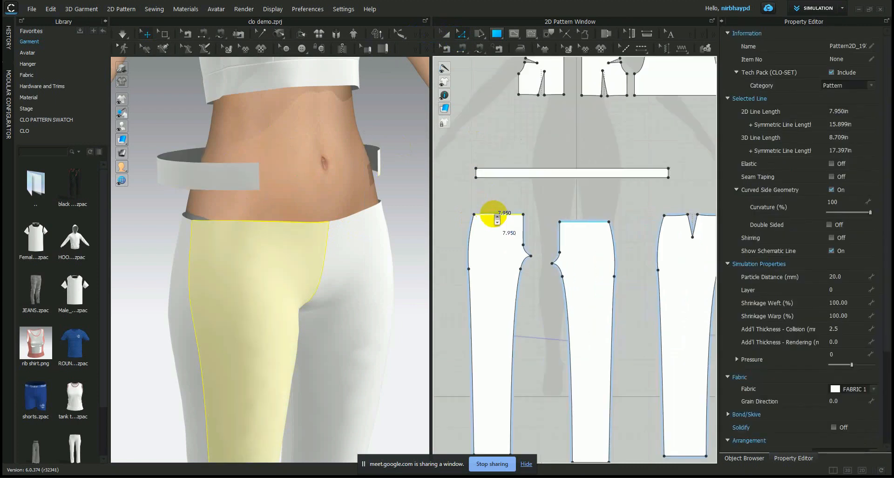
scroll(500, 219, down, 3)
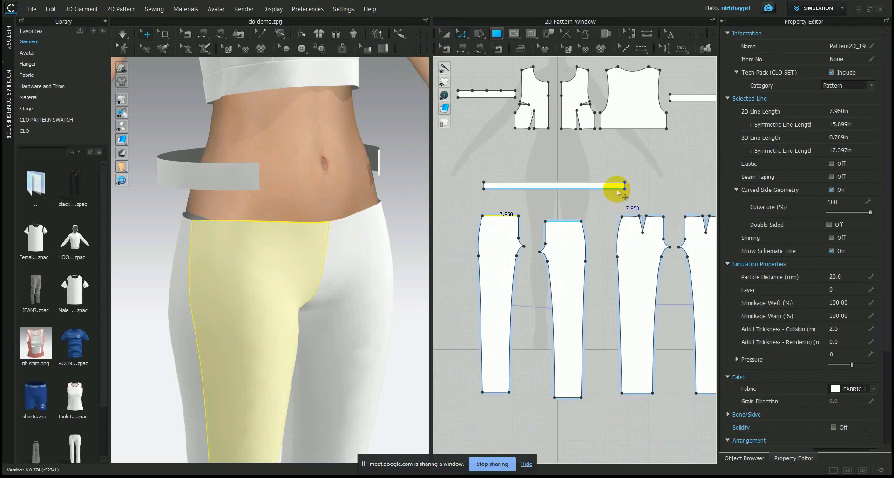
- Split the waistband's lower edge into two lines, 7.950 in from the right end of the pattern
click(618, 193)
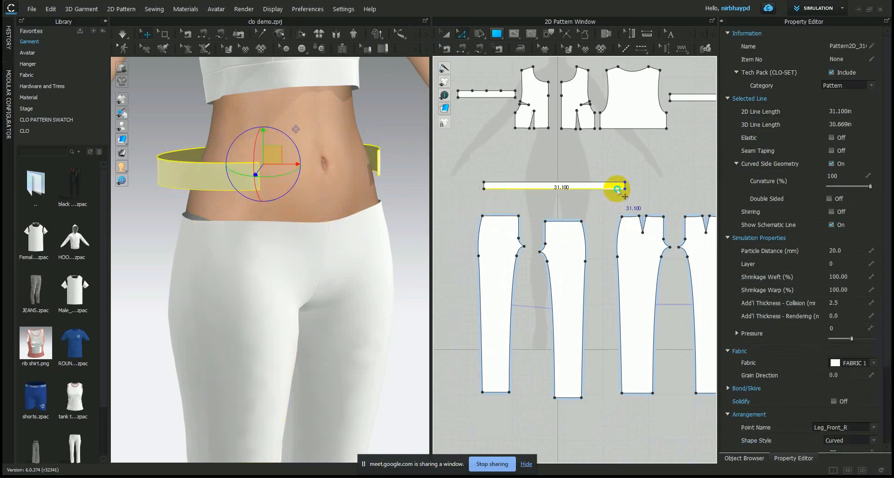
right_click(617, 190)
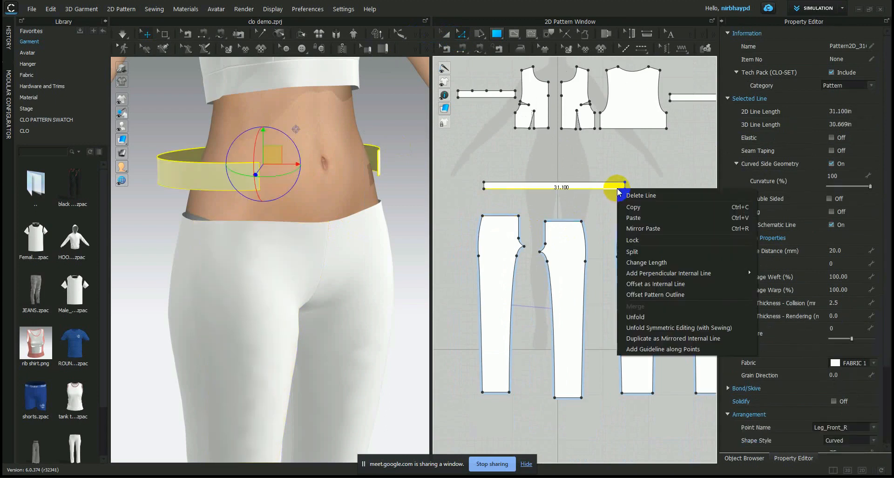
click(641, 252)
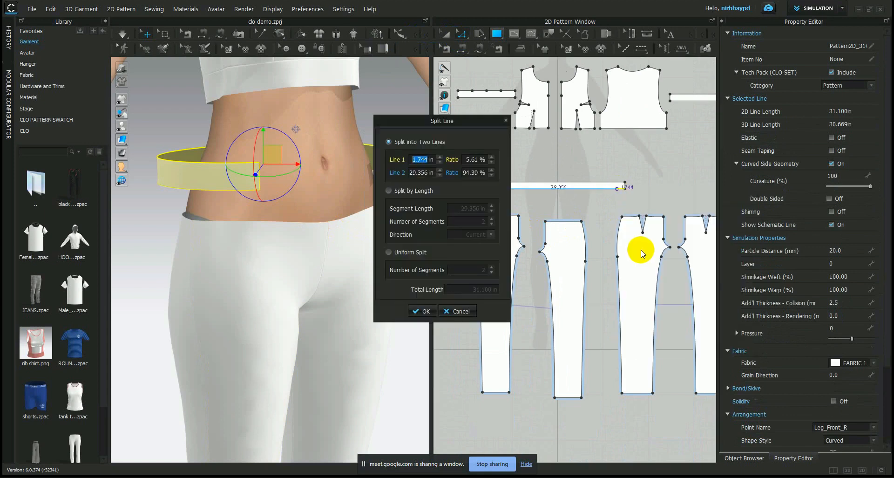
text(7.950)
key(Return)
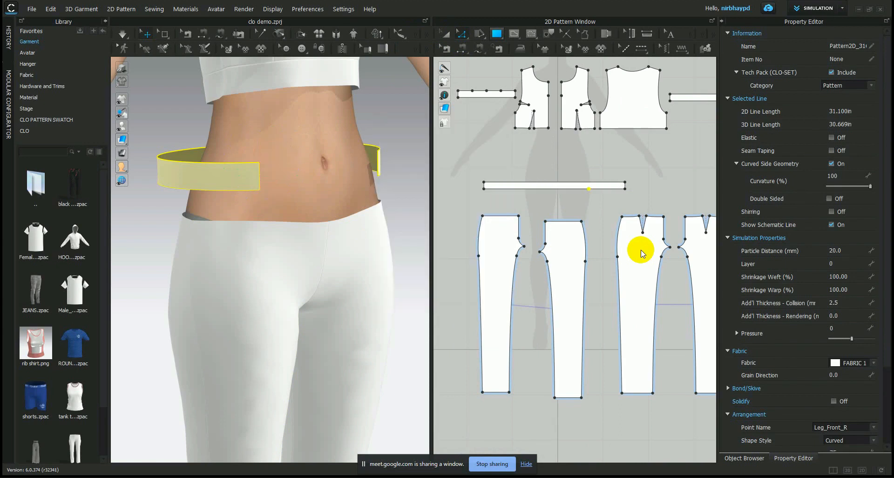
- Compare the shorter segment of the waistband's lower edge with the right front leg's waist edge
click(552, 203)
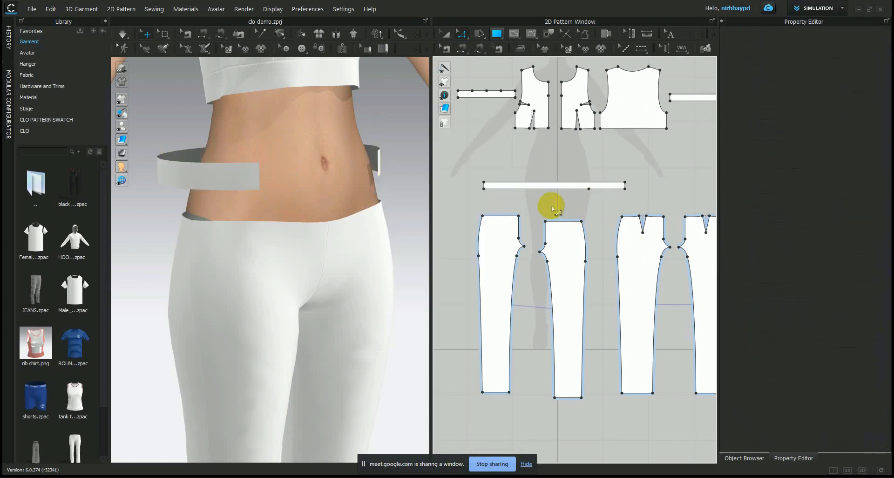
click(601, 190)
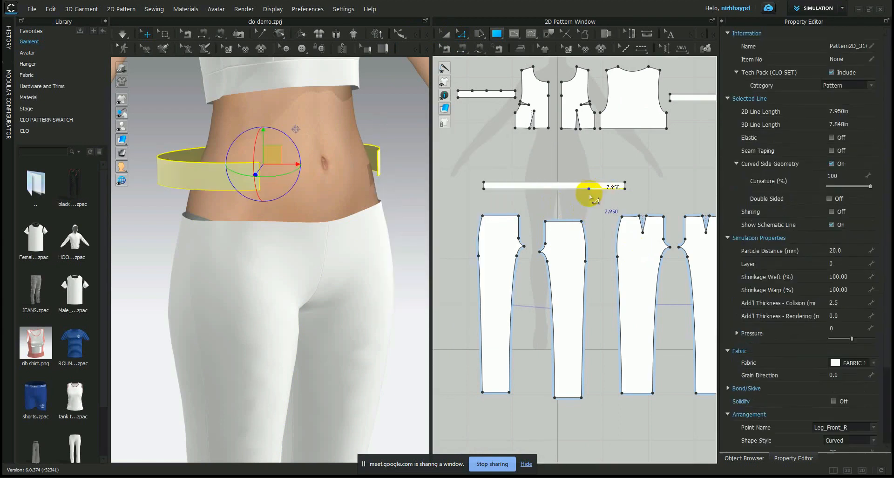
click(509, 216)
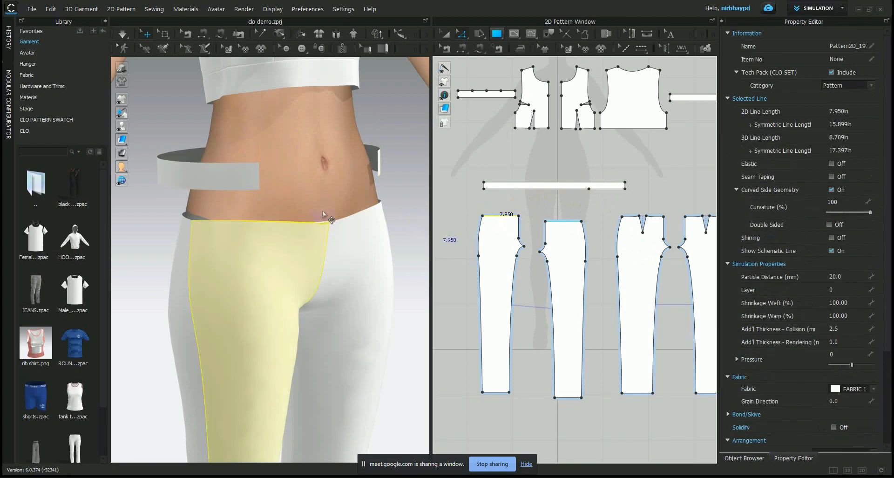
right_drag(215, 190, 324, 179)
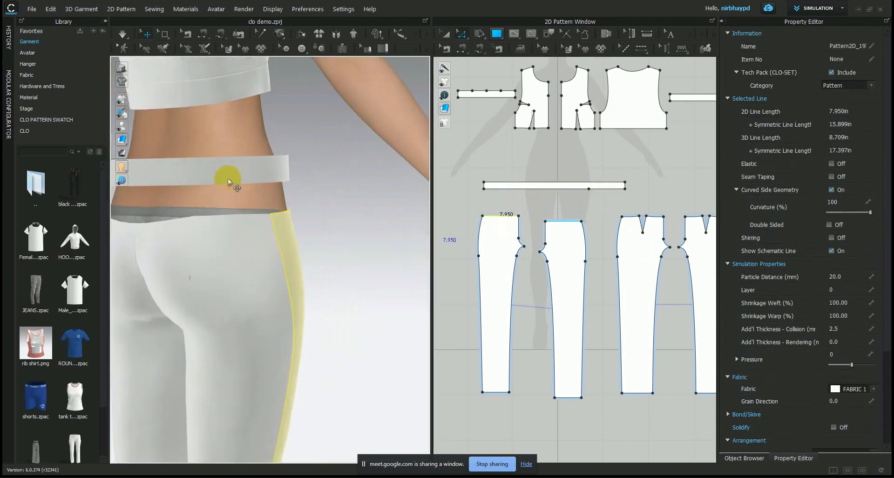
right_drag(326, 205, 211, 200)
- Sew the 7.950 in waistband segment to the right front leg's waist edge and reverse the crossed seam direction
click(465, 49)
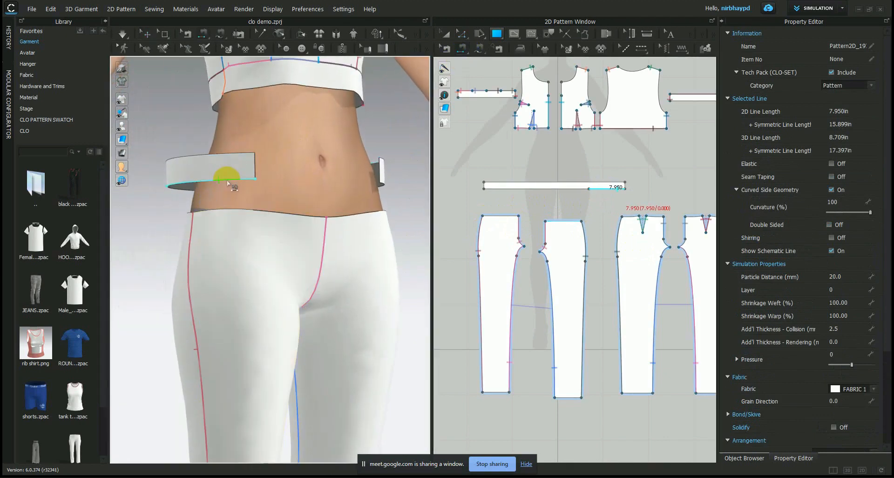
click(236, 211)
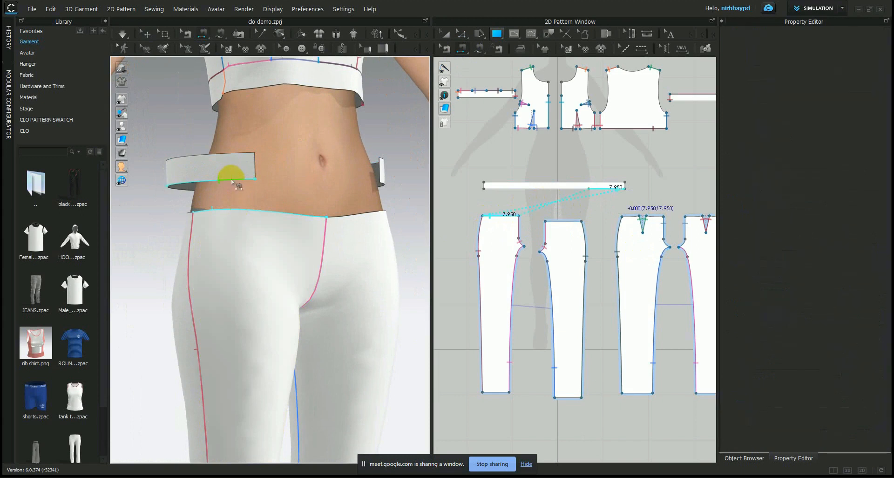
click(231, 183)
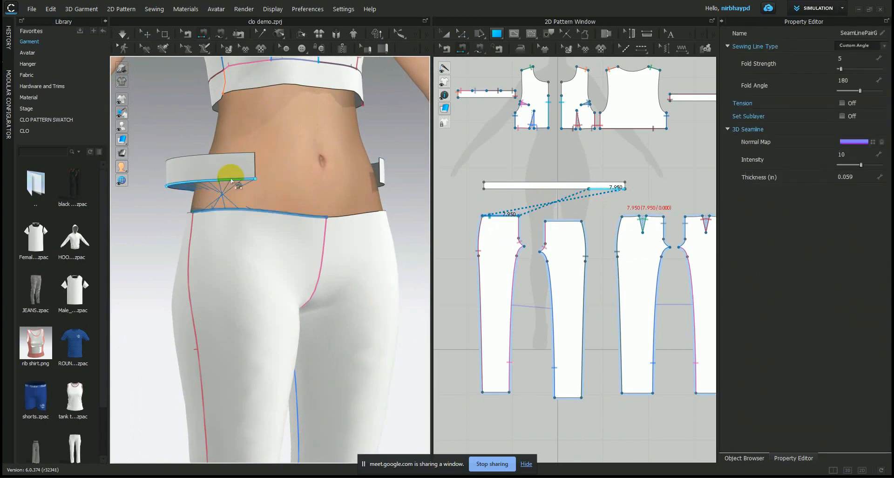
key(ctrl+b)
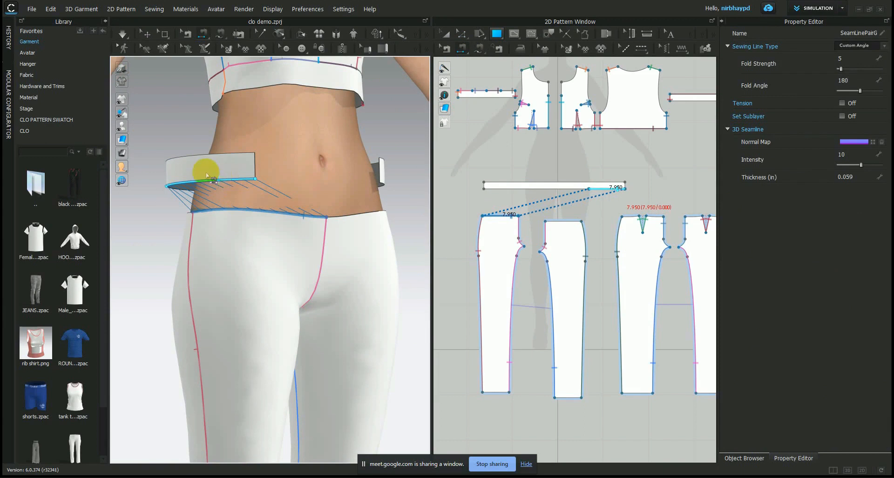
right_drag(168, 189, 300, 206)
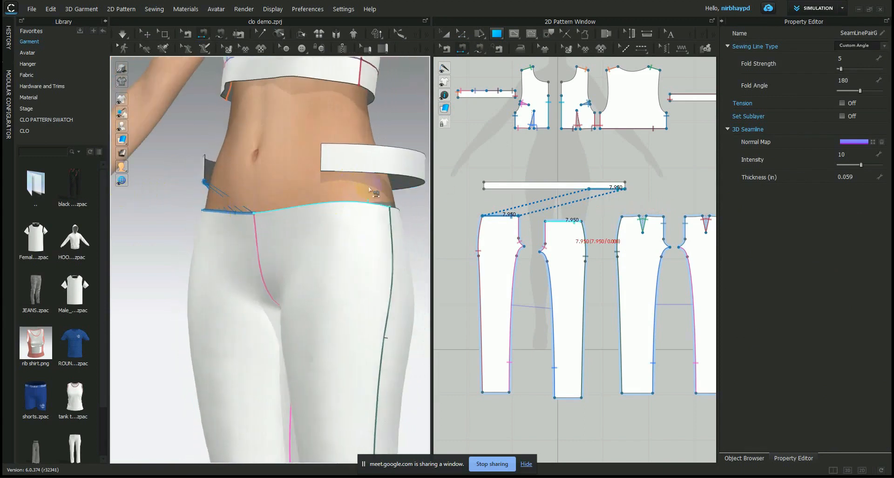
click(459, 34)
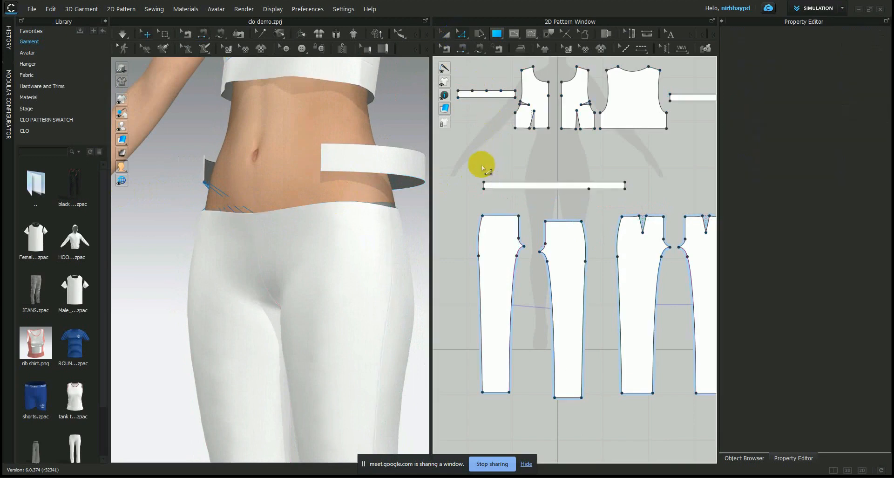
click(493, 190)
right_click(494, 193)
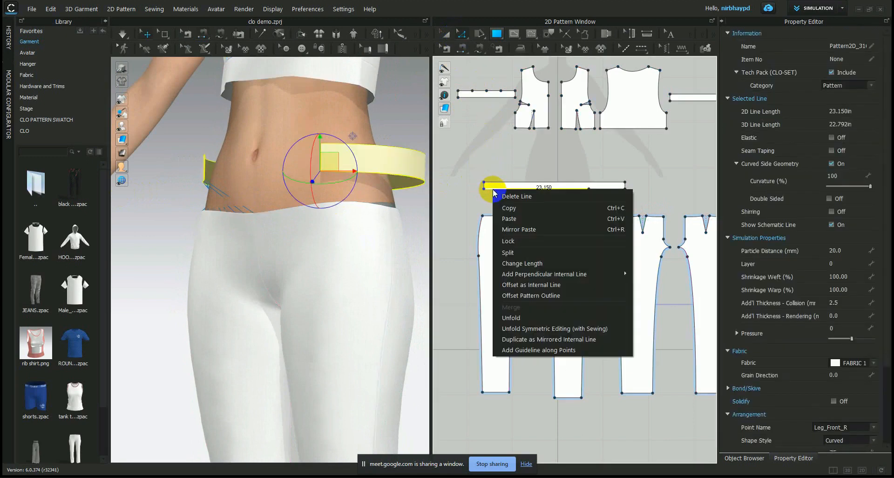
click(522, 254)
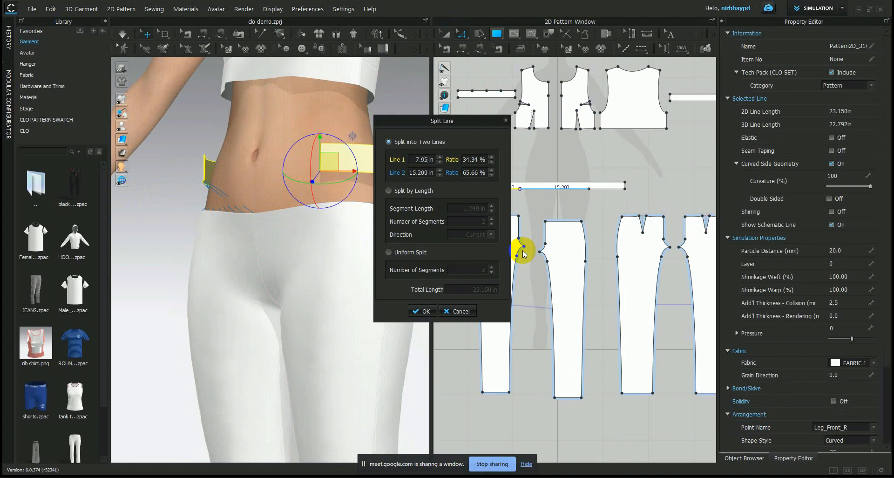
key(Return)
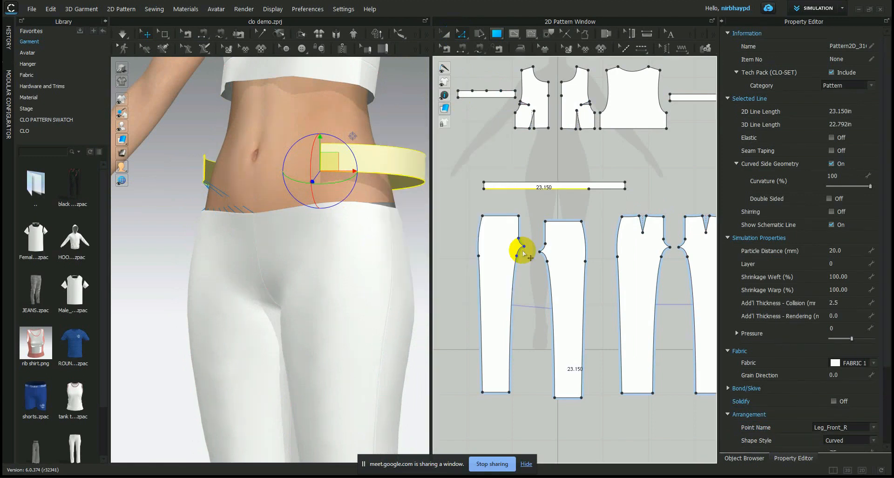
- Check the left front leg's waist edge length and split the waistband's lower edge 7.950 in from the pattern's left end
click(557, 223)
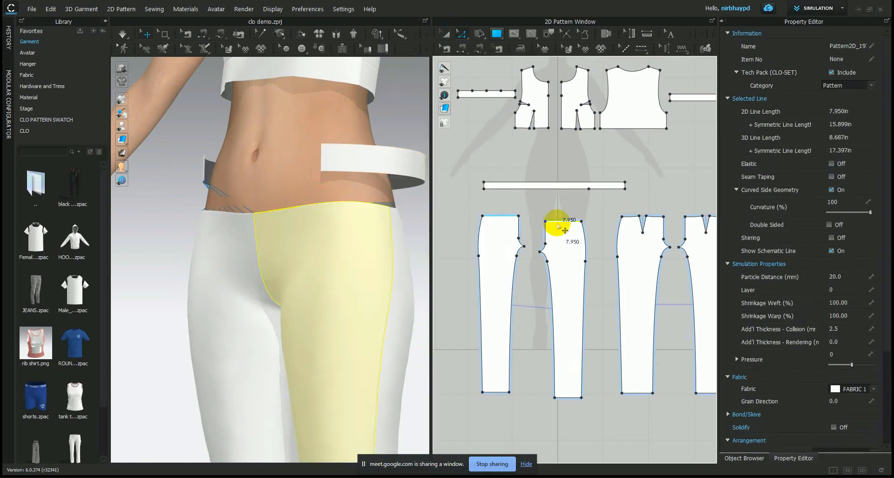
click(493, 189)
right_click(493, 187)
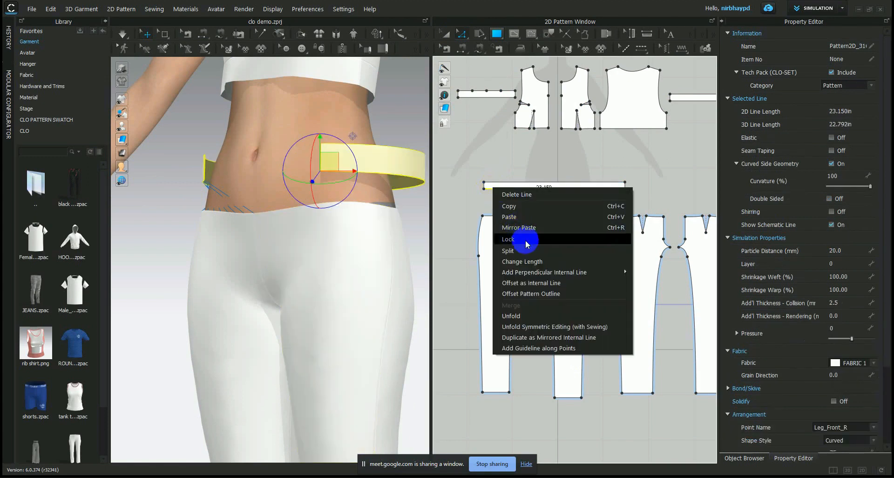
click(528, 255)
text(7.950)
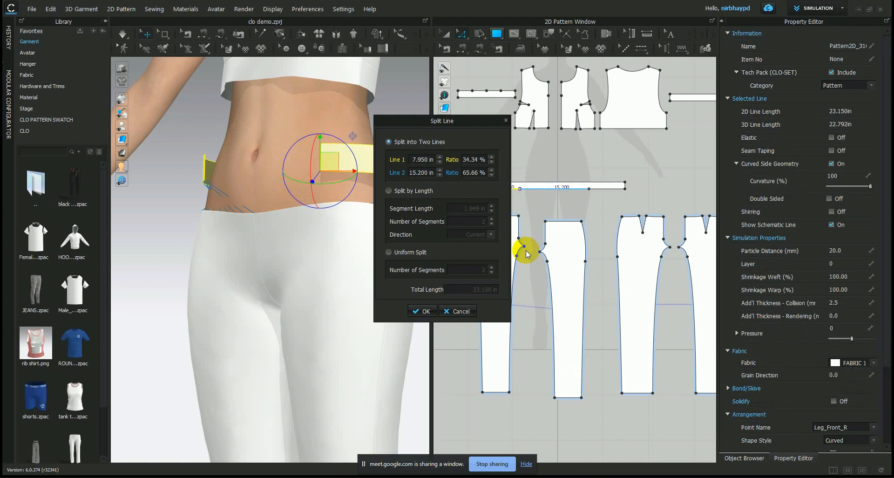
key(Return)
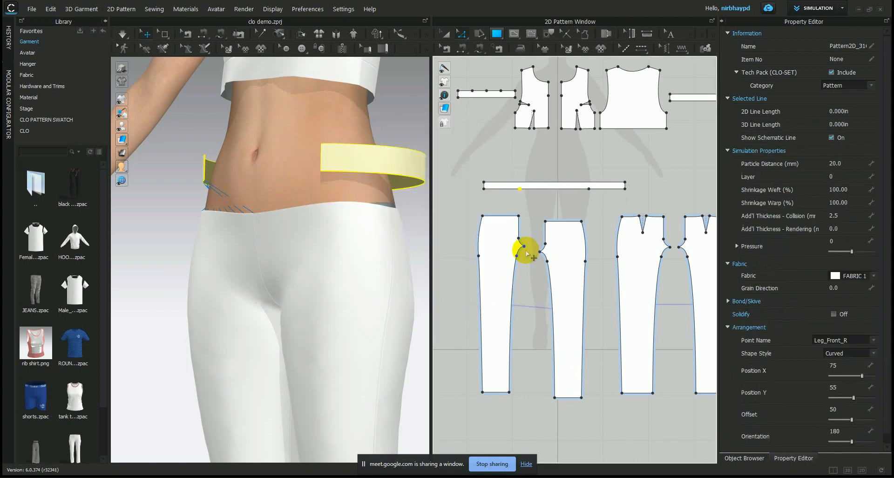
click(514, 194)
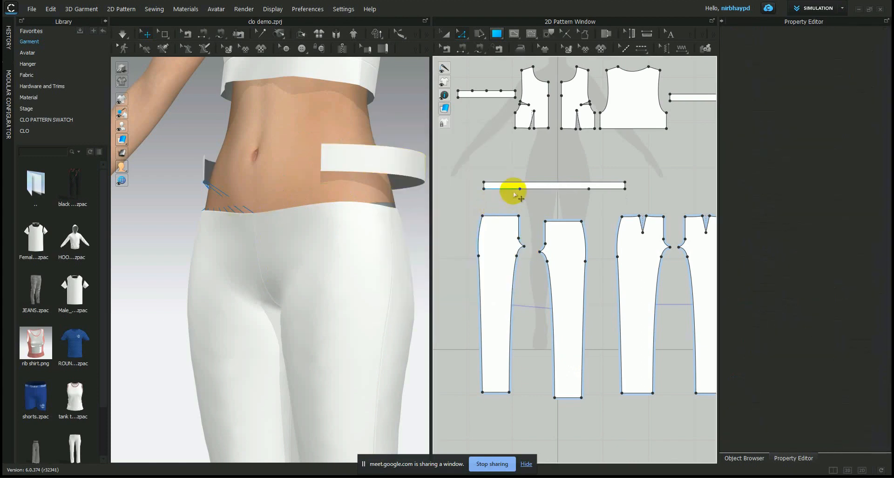
- Sew the new 7.950 in segment of the waistband's lower edge to the left front leg's waist edge
click(462, 48)
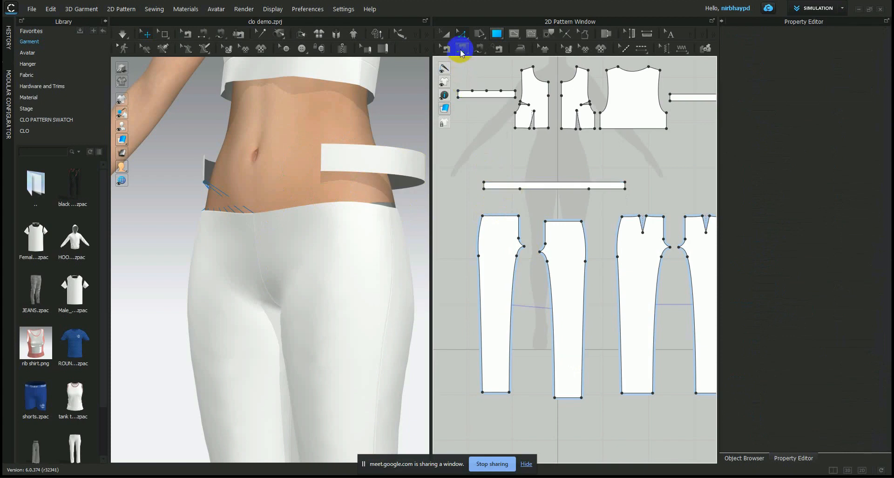
click(365, 173)
click(359, 208)
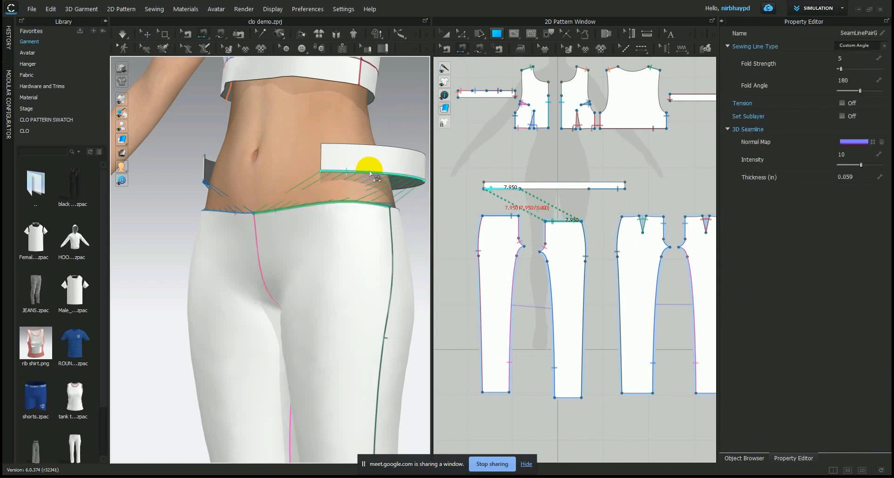
- Sew the waistband's two short ends together at the avatar's centre front
right_drag(314, 184, 320, 183)
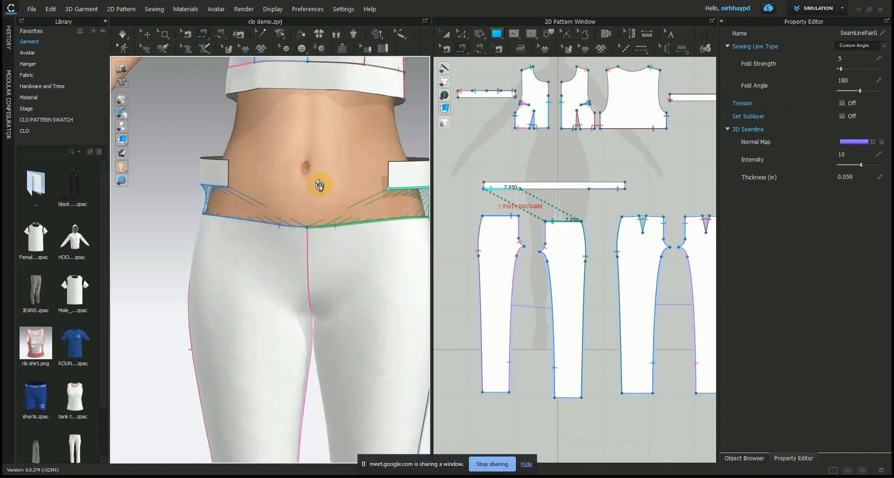
click(333, 162)
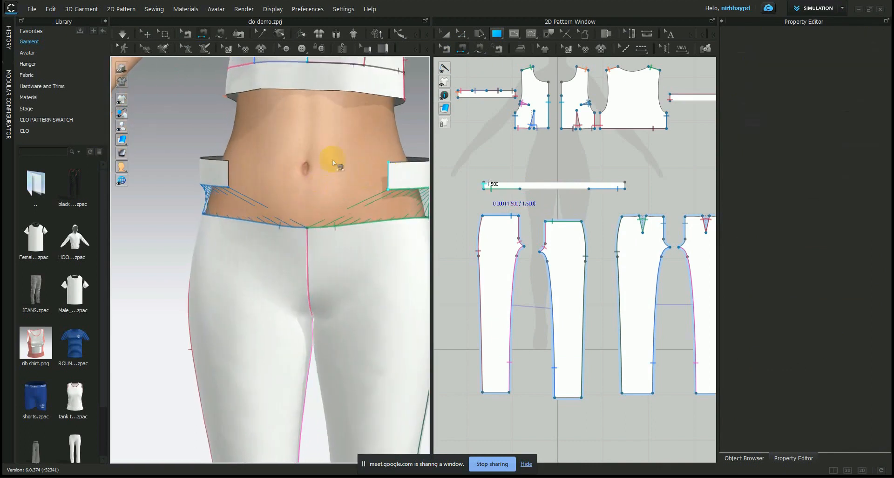
click(227, 172)
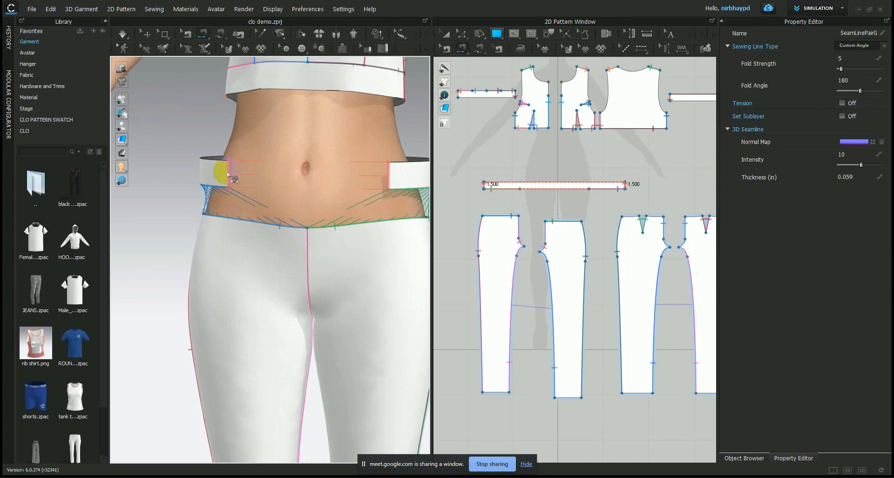
right_drag(179, 188, 402, 171)
click(329, 196)
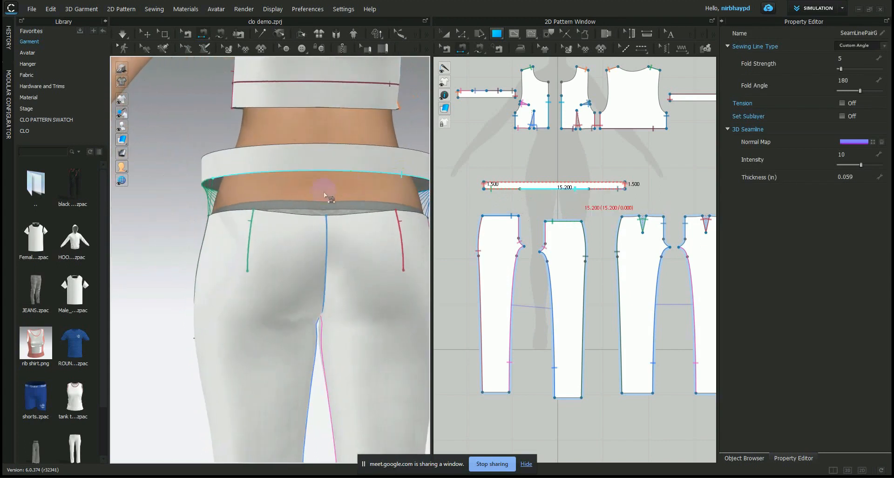
click(401, 254)
- Measure the waist edge segments beside the darts on the back trouser legs with the Edit Pattern tool
scroll(373, 230, up, 1)
middle_drag(373, 230, 312, 203)
middle_drag(565, 212, 463, 176)
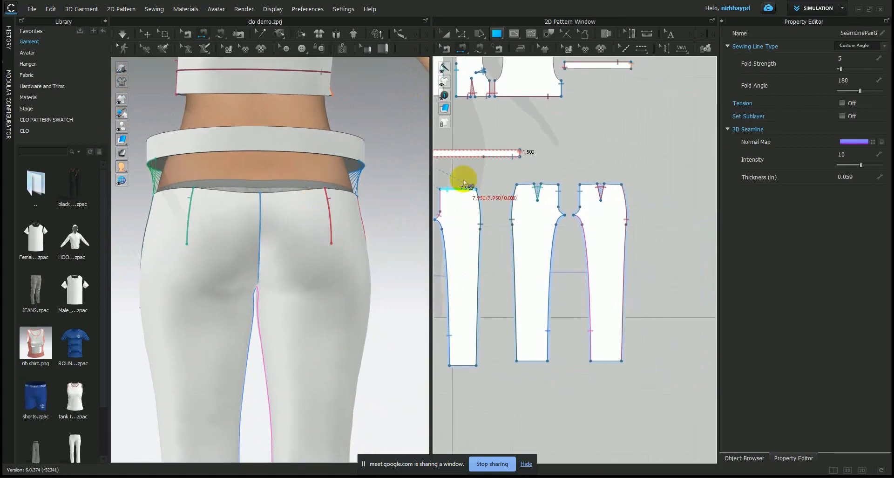
click(461, 34)
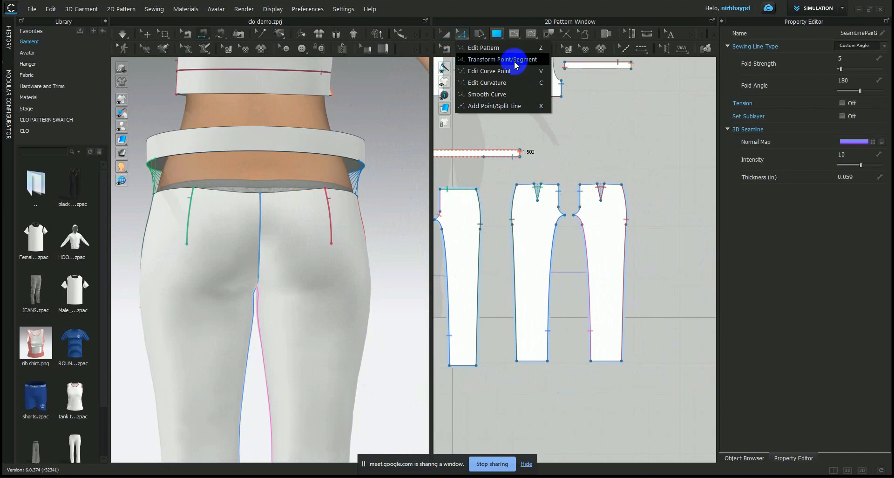
click(463, 34)
click(463, 34)
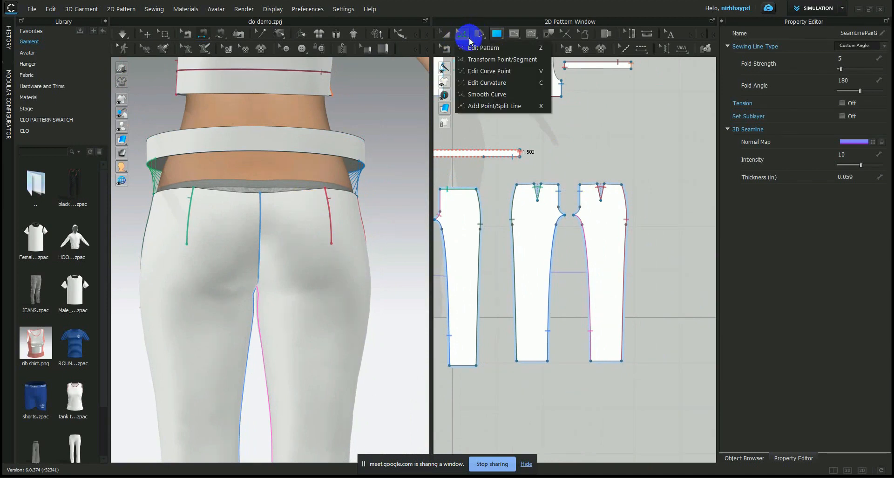
click(602, 176)
scroll(535, 160, up, 4)
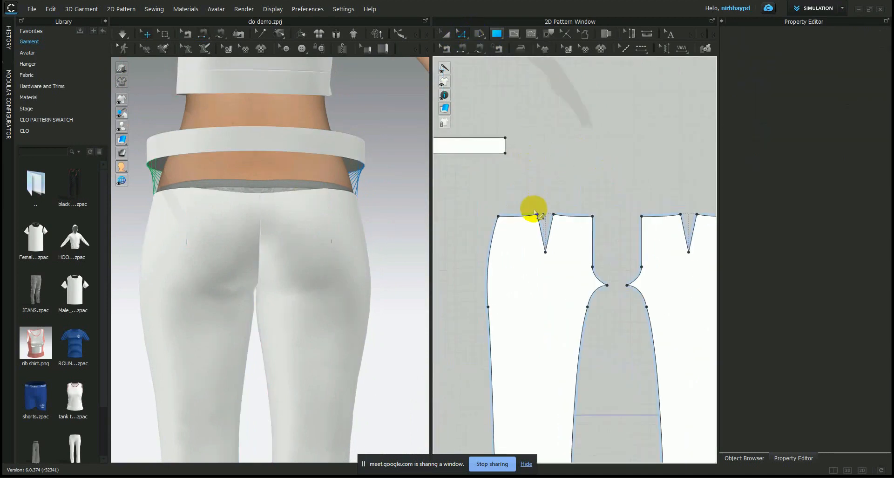
click(521, 221)
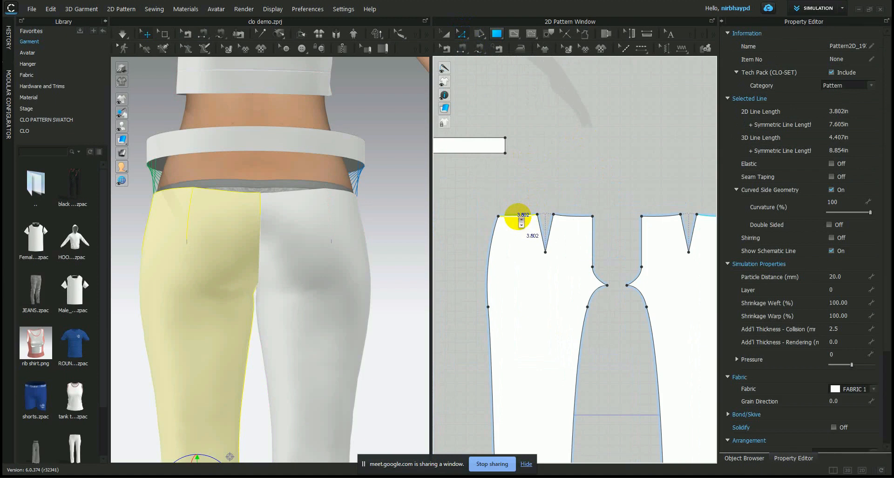
scroll(521, 220, up, 3)
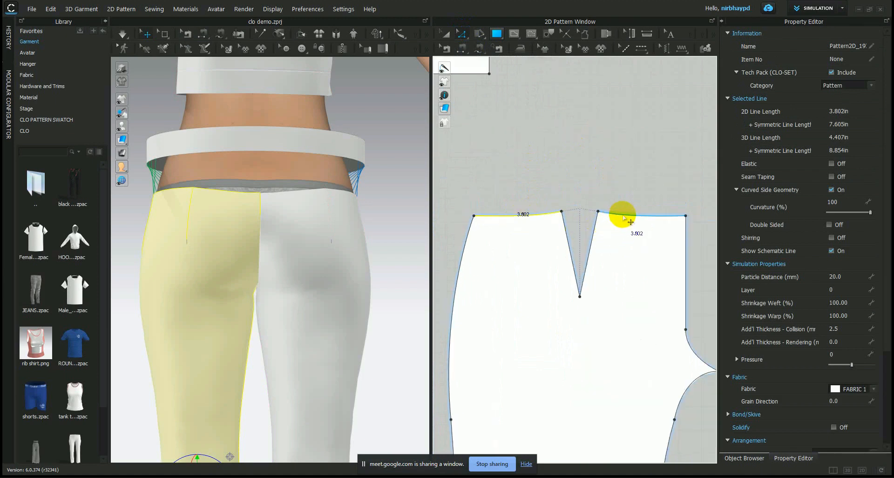
scroll(626, 216, down, 4)
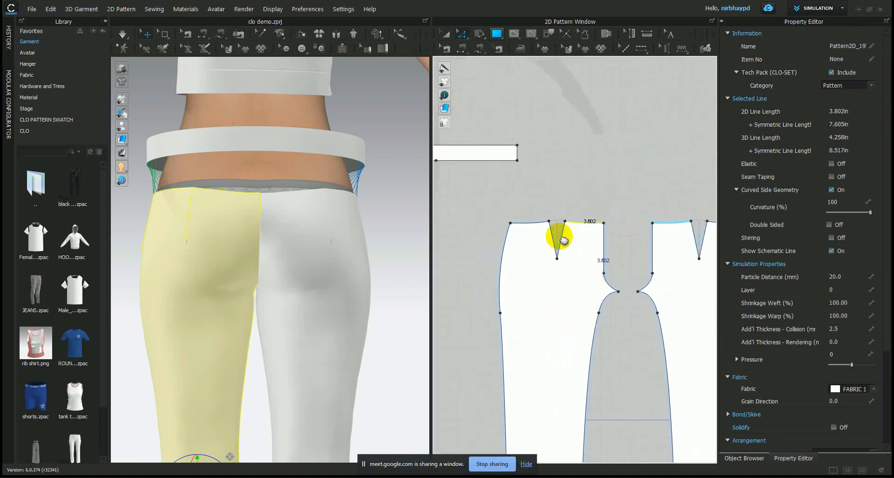
click(581, 209)
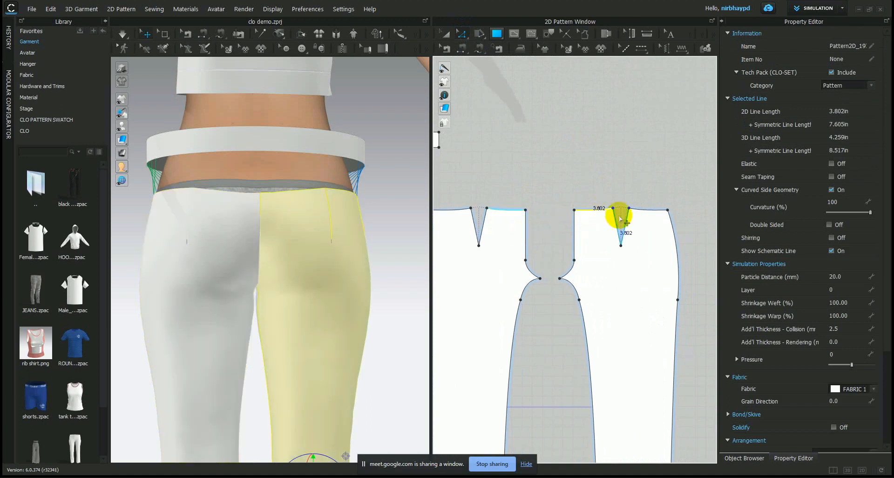
- Split the middle segment of the waistband's lower edge uniformly into 4 segments
scroll(521, 182, down, 5)
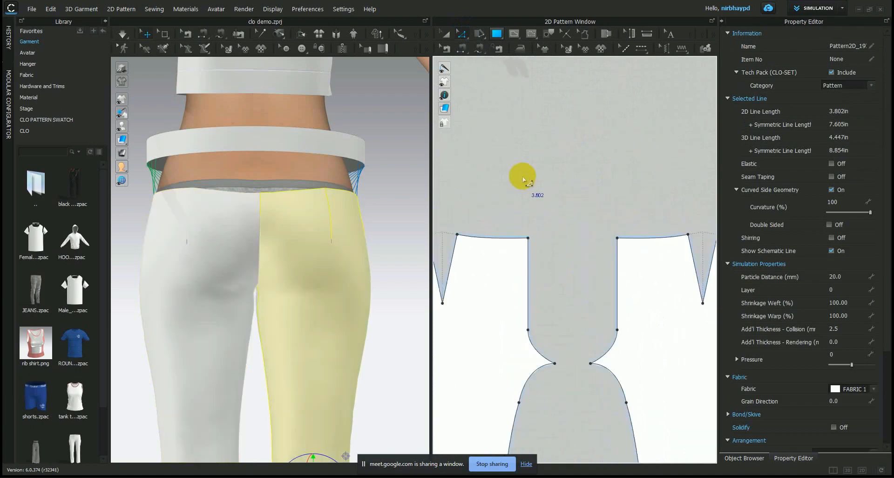
middle_drag(521, 185, 615, 194)
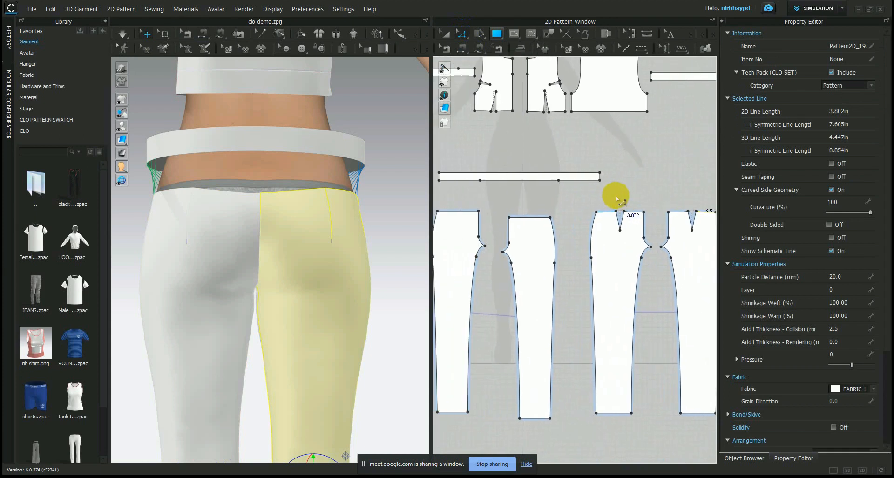
click(520, 183)
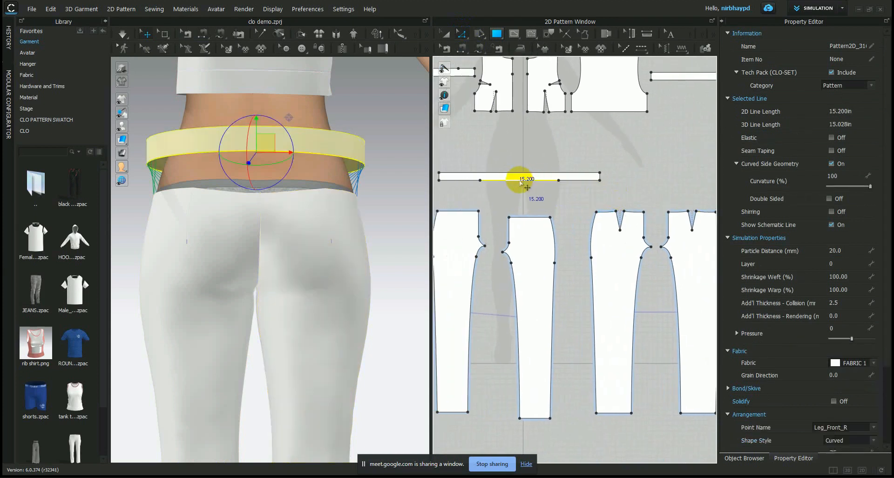
right_click(520, 182)
click(552, 243)
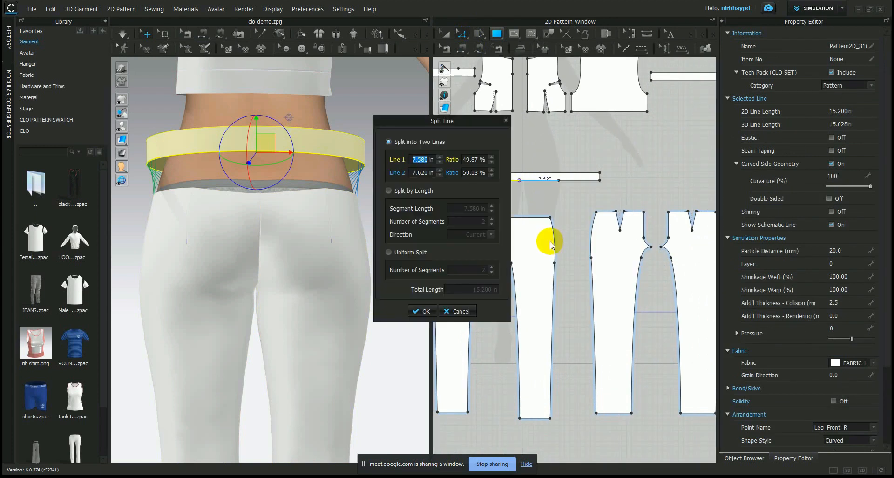
click(409, 252)
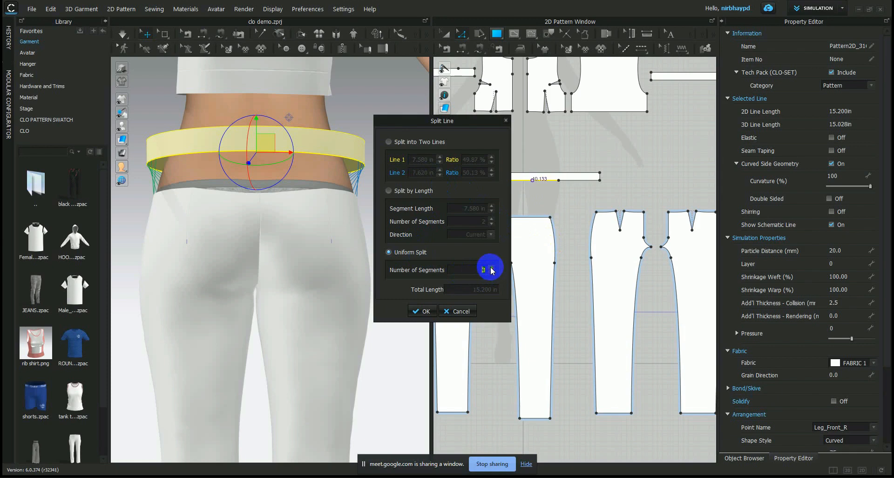
drag(433, 122, 432, 259)
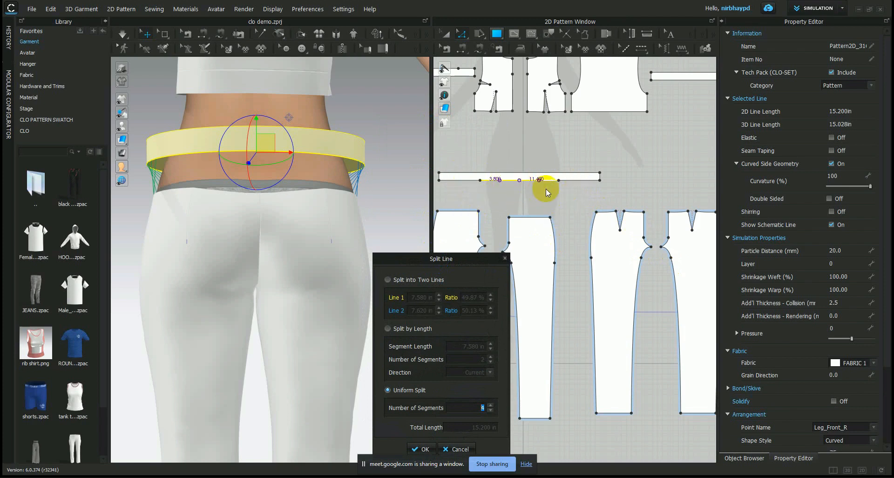
drag(466, 258, 401, 164)
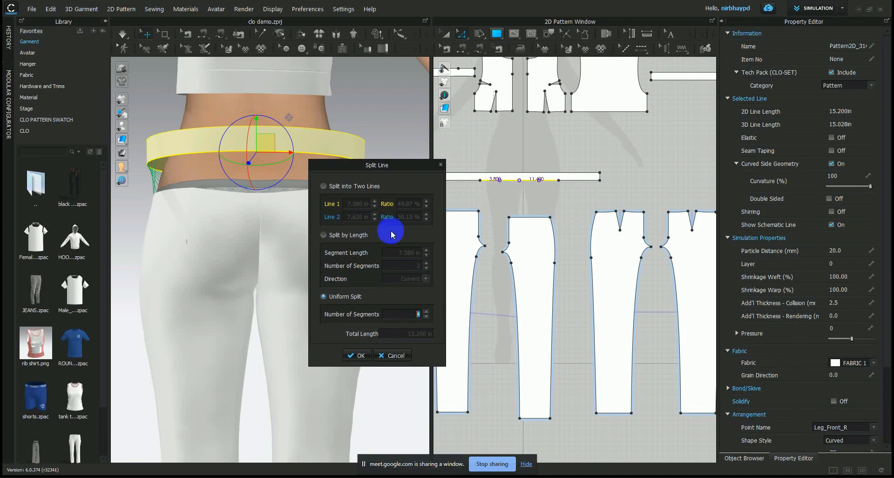
click(360, 355)
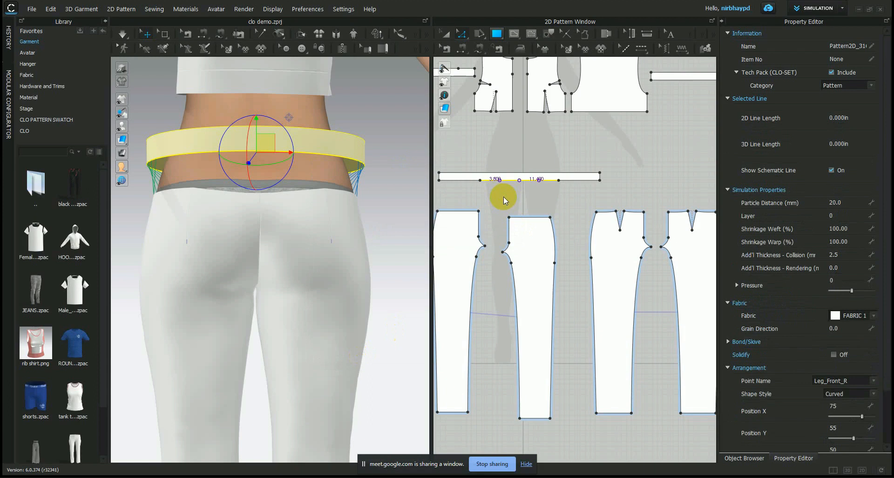
click(486, 199)
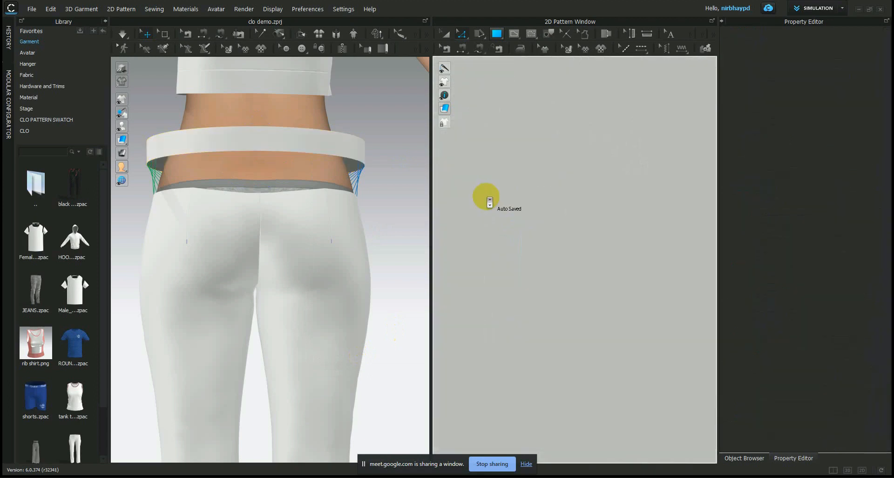
scroll(515, 231, down, 4)
middle_drag(515, 232, 555, 225)
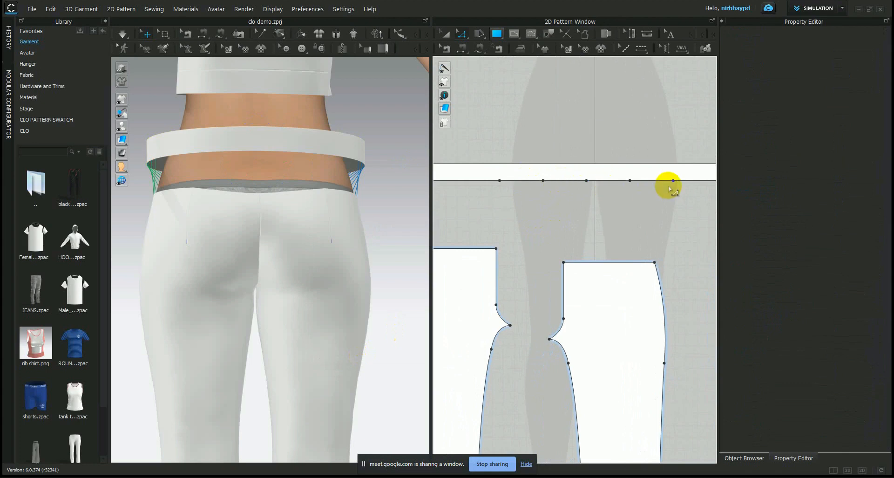
right_drag(334, 200, 379, 200)
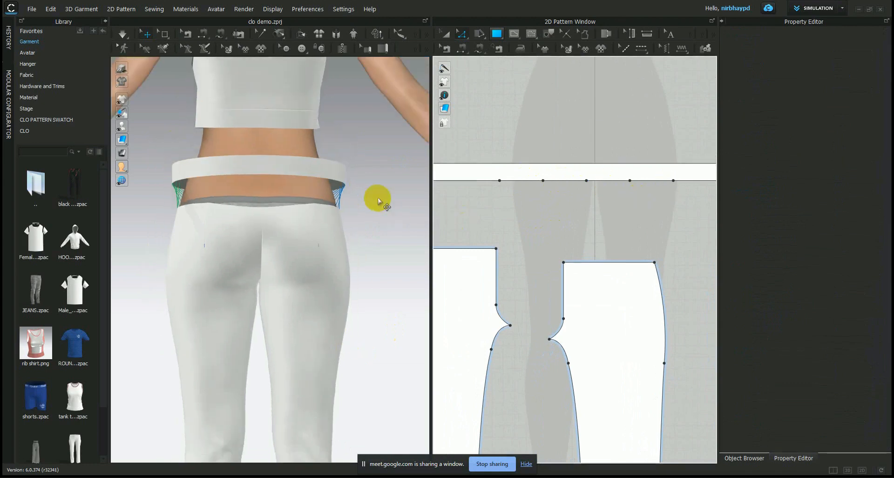
right_drag(319, 205, 375, 208)
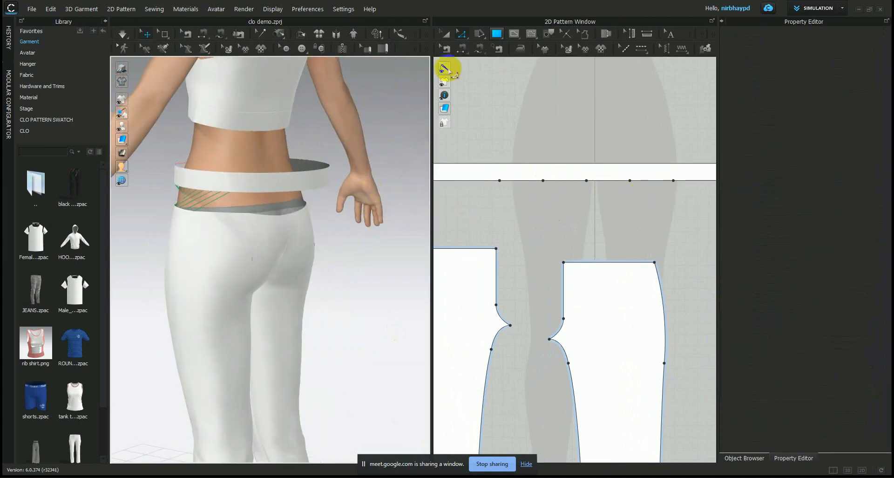
- Sew two adjacent segments of the waistband's lower edge to the left back leg's waist edges on both sides of the dart
click(461, 33)
click(250, 198)
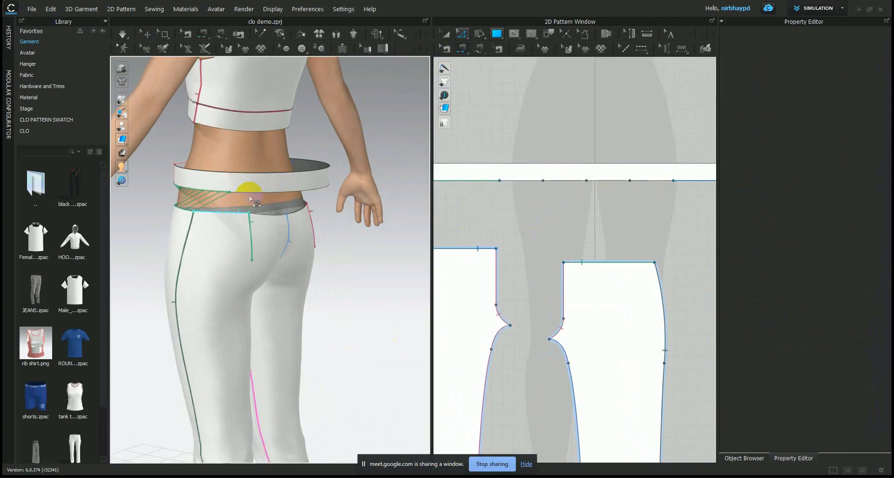
click(254, 194)
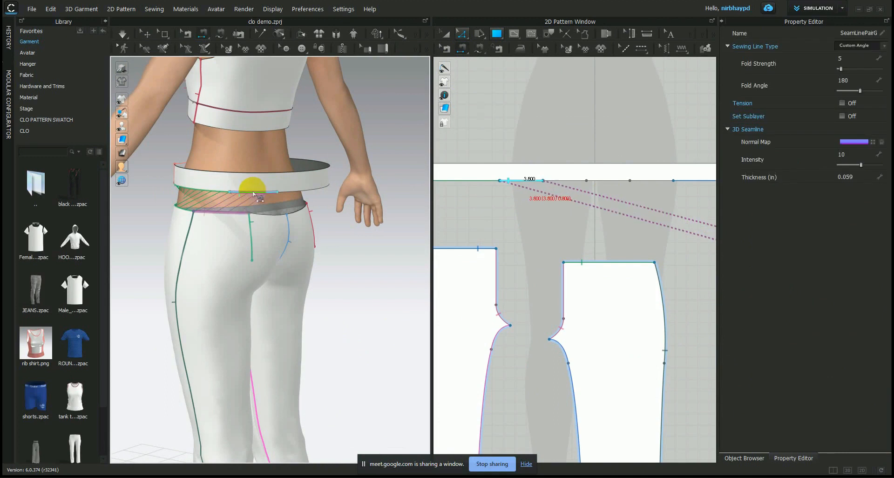
mouse_move(242, 186)
right_down()
mouse_move(213, 179)
mouse_move(229, 175)
right_up()
click(245, 183)
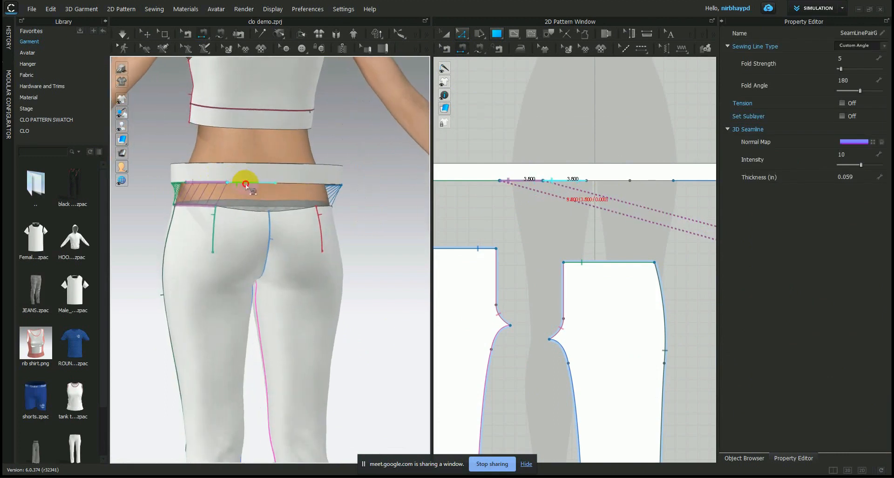
click(258, 183)
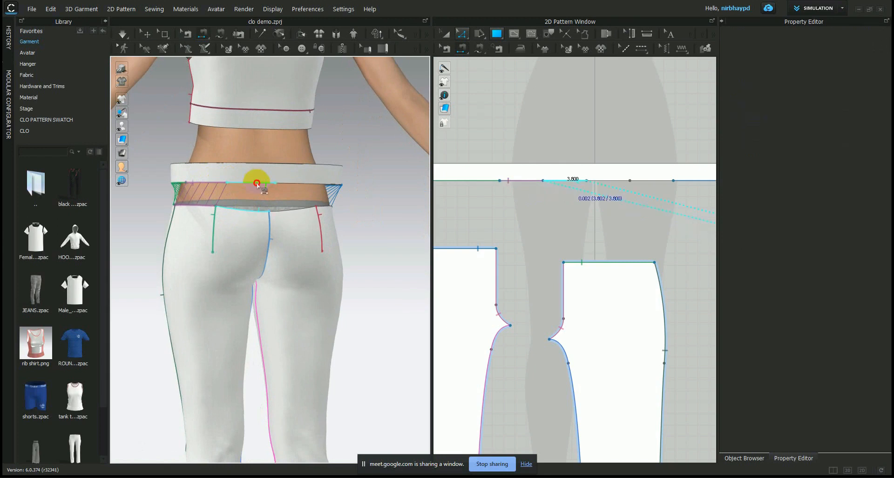
- Sew the two remaining waistband segments to the right back leg's waist edges on both sides of the dart
click(300, 210)
right_drag(326, 219, 260, 216)
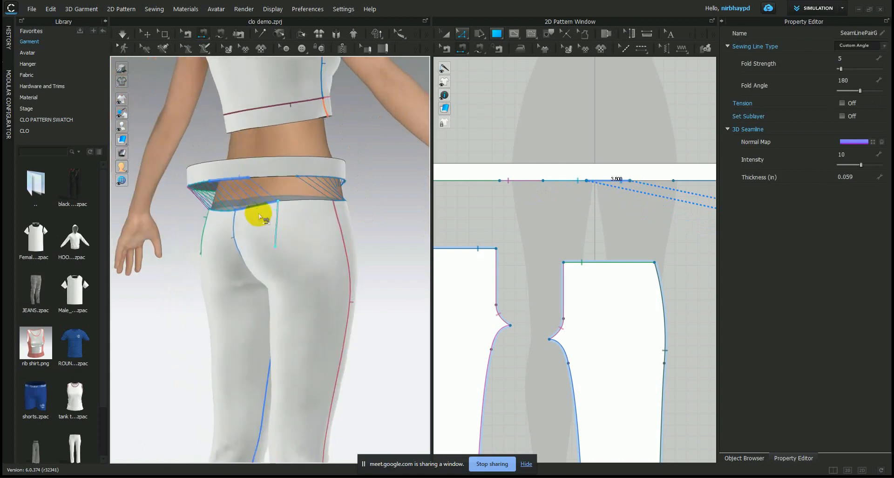
click(282, 176)
click(296, 202)
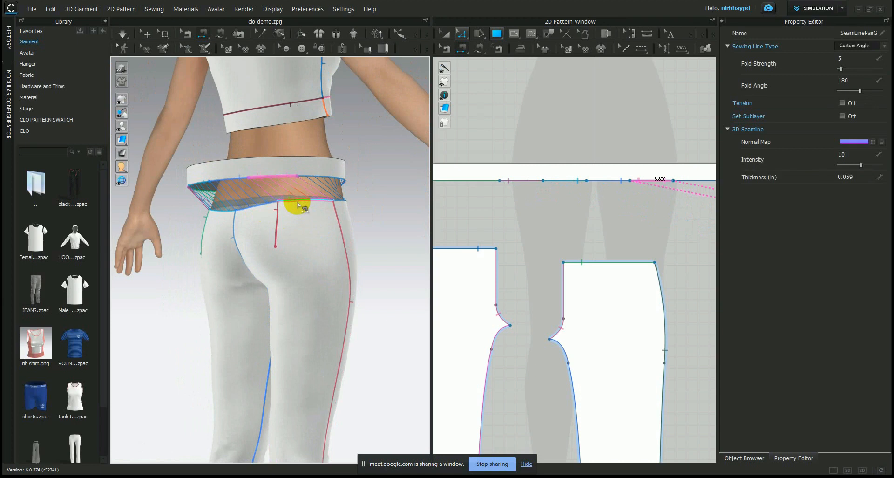
- Simulate the garment to pull the waistband onto the trousers and check its fit from the front and back
right_drag(298, 204, 503, 212)
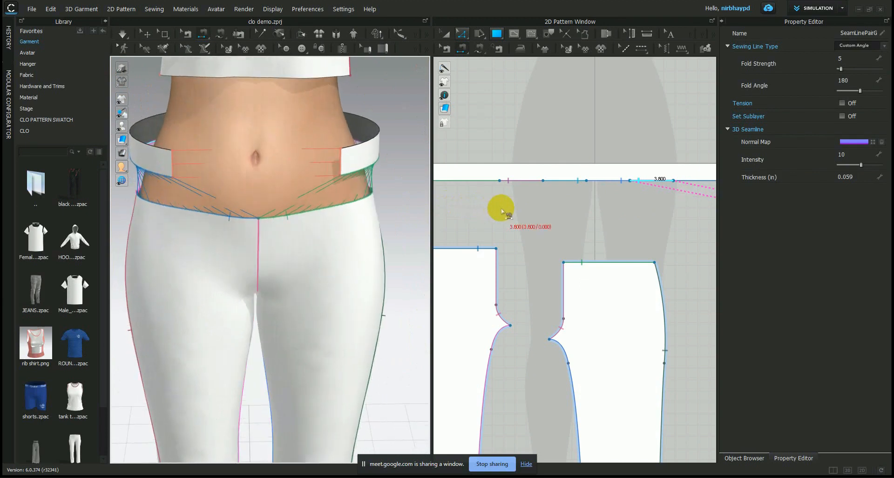
key(space)
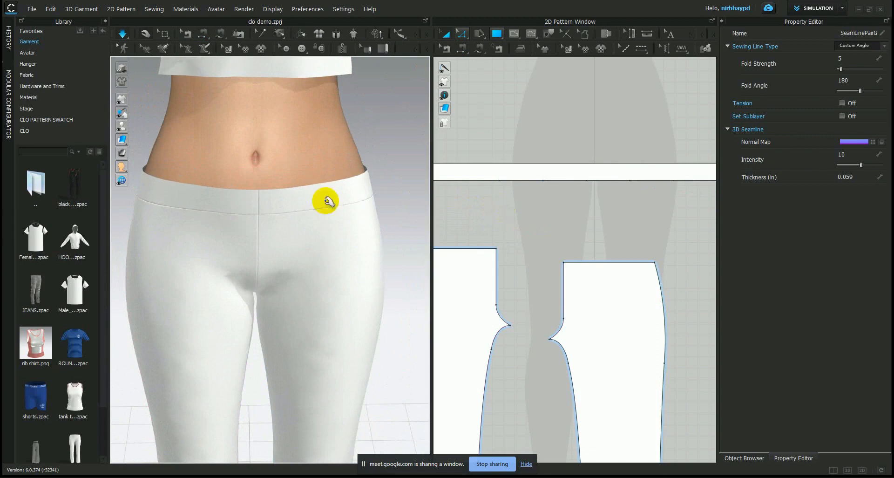
right_drag(254, 208, 624, 223)
right_drag(254, 197, 431, 203)
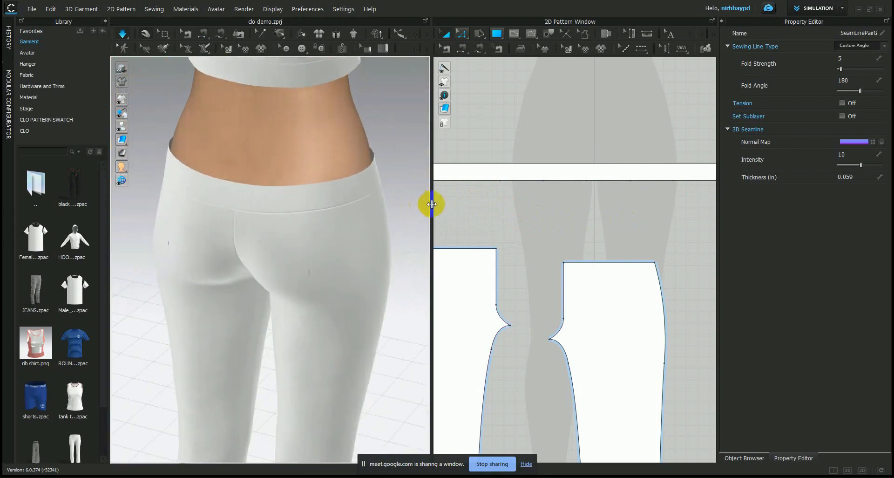
scroll(310, 201, down, 3)
right_drag(343, 287, 439, 297)
scroll(262, 259, up, 3)
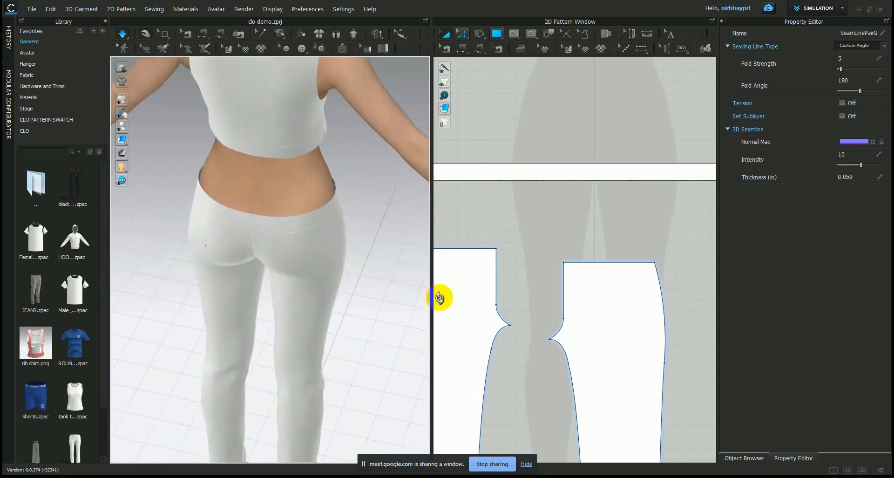
scroll(295, 237, up, 5)
right_drag(298, 223, 323, 233)
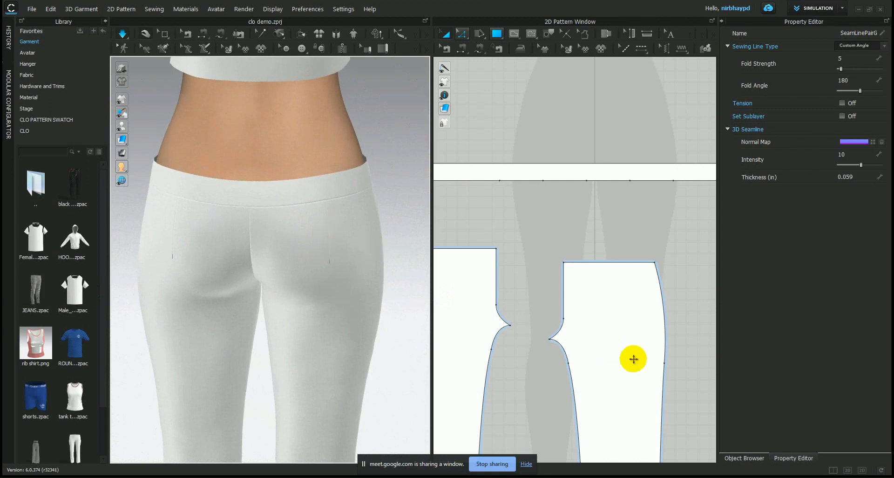
scroll(455, 301, down, 2)
middle_drag(495, 295, 525, 224)
scroll(375, 220, up, 1)
scroll(373, 229, down, 3)
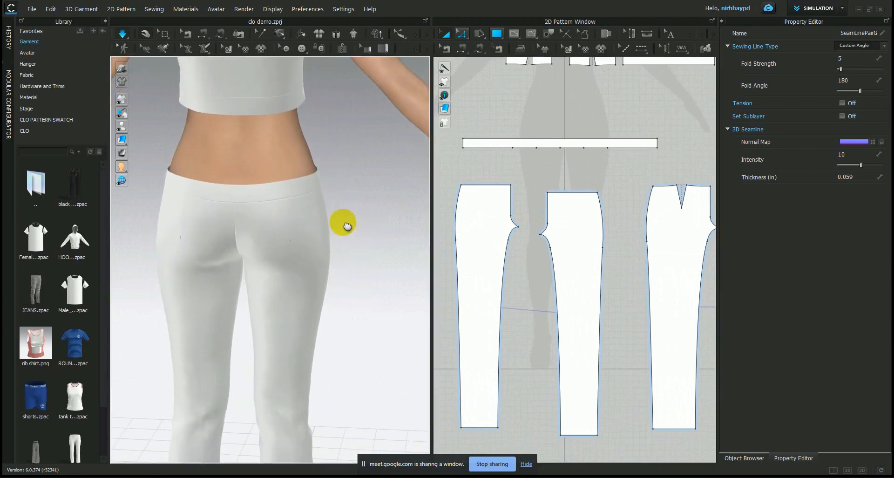
right_drag(315, 216, 300, 213)
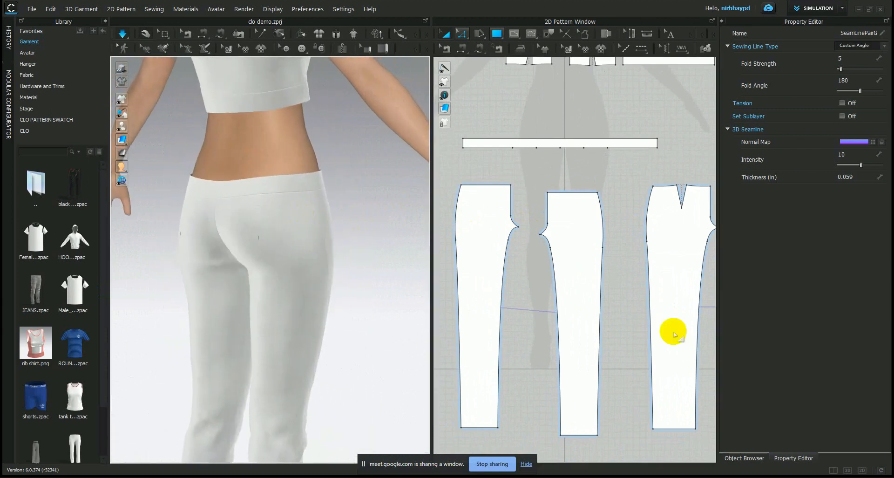
- Draw a five-point pocket outline inside the left back leg below the dart, about 5.459 in wide with sides about 4.5 in long
middle_drag(648, 309, 557, 266)
scroll(557, 251, up, 3)
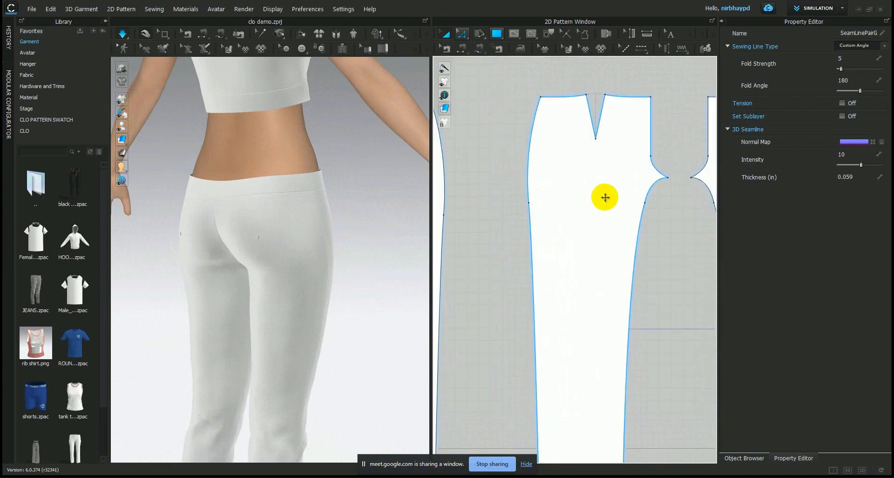
scroll(605, 197, down, 1)
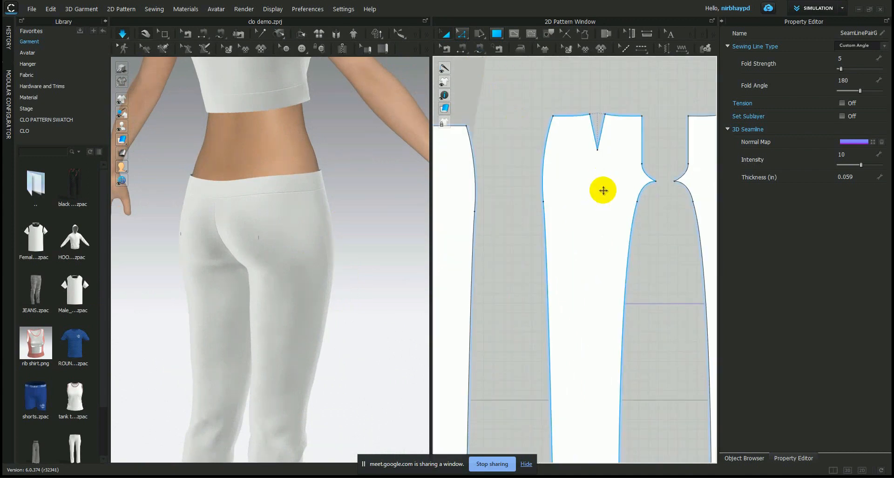
click(514, 36)
drag(514, 37, 525, 59)
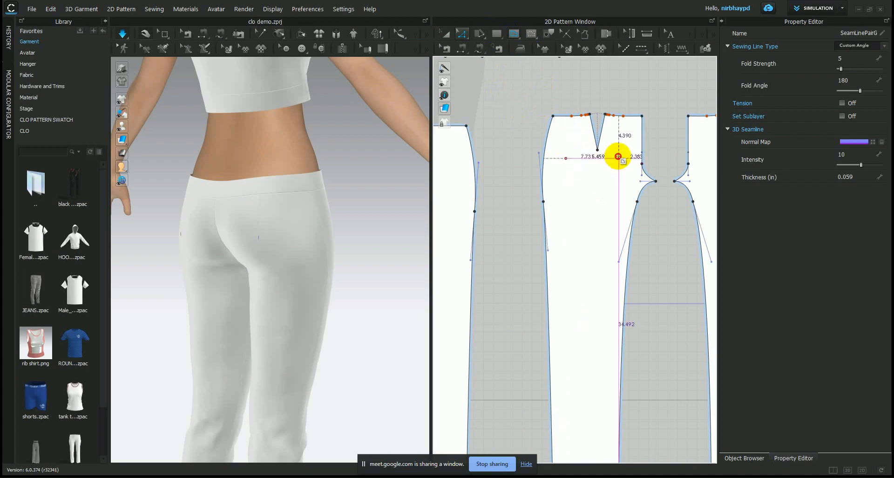
click(618, 157)
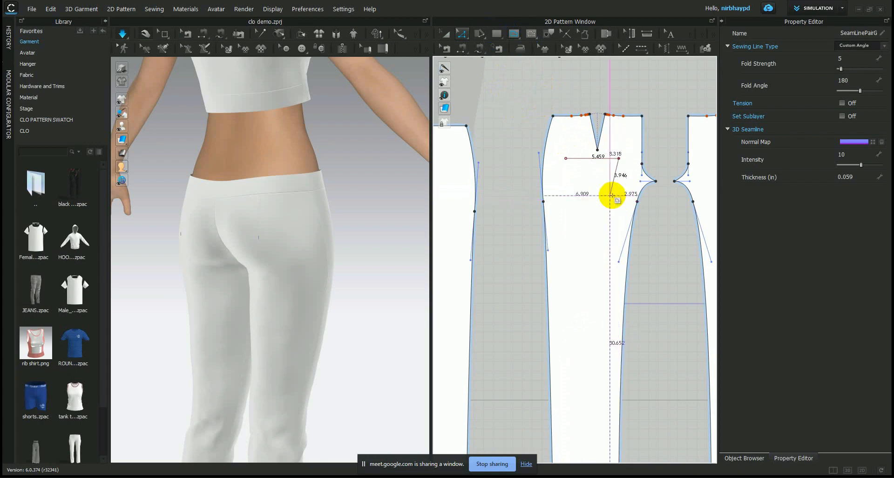
click(608, 205)
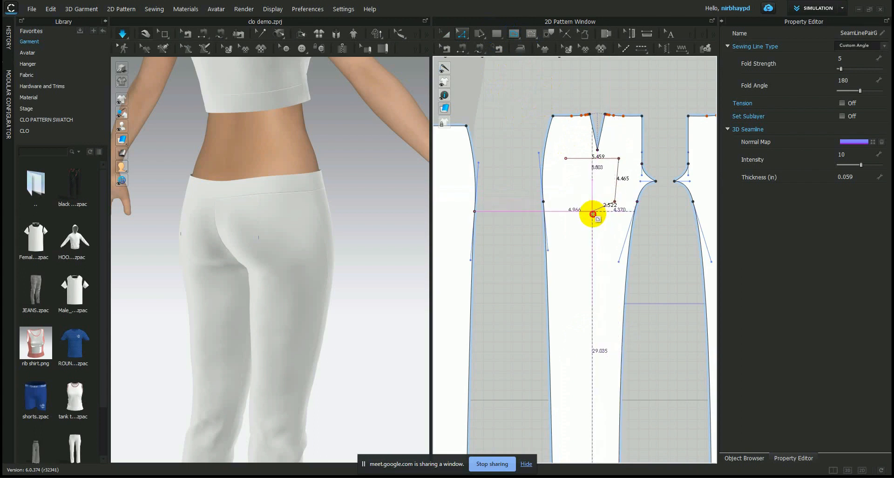
click(592, 212)
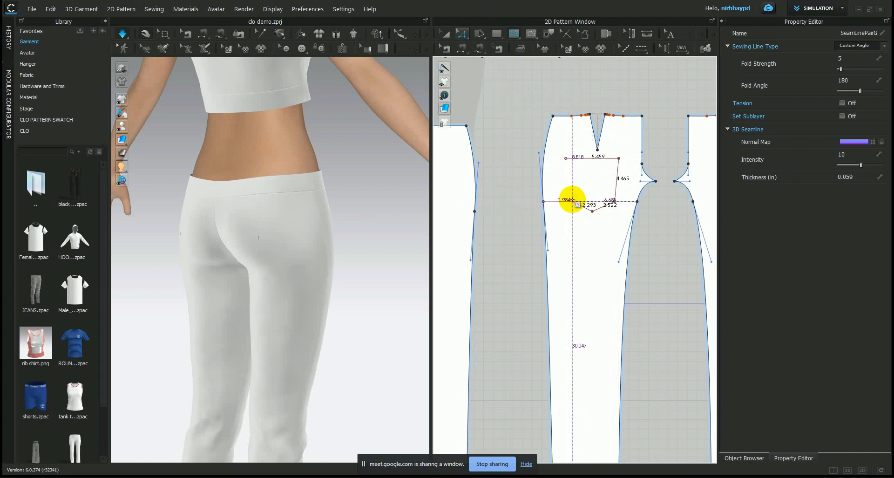
click(572, 201)
click(565, 158)
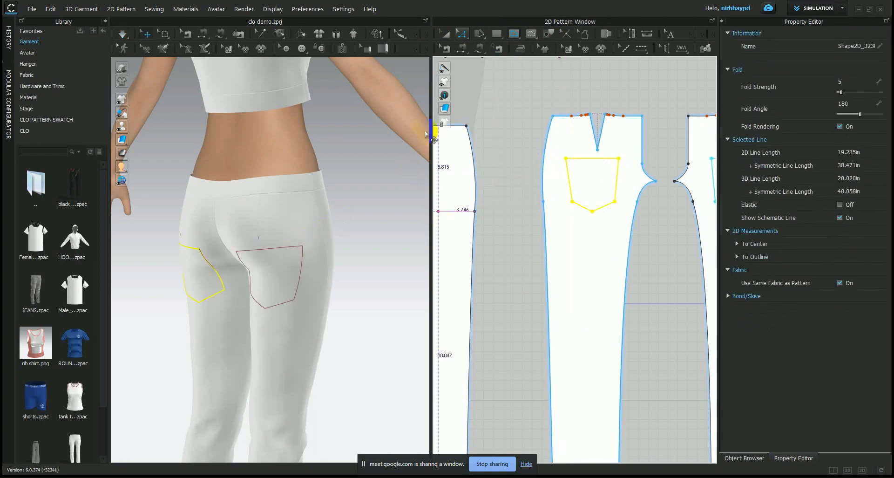
- Shift the pocket outline slightly upward toward the dart on the left back leg
click(443, 35)
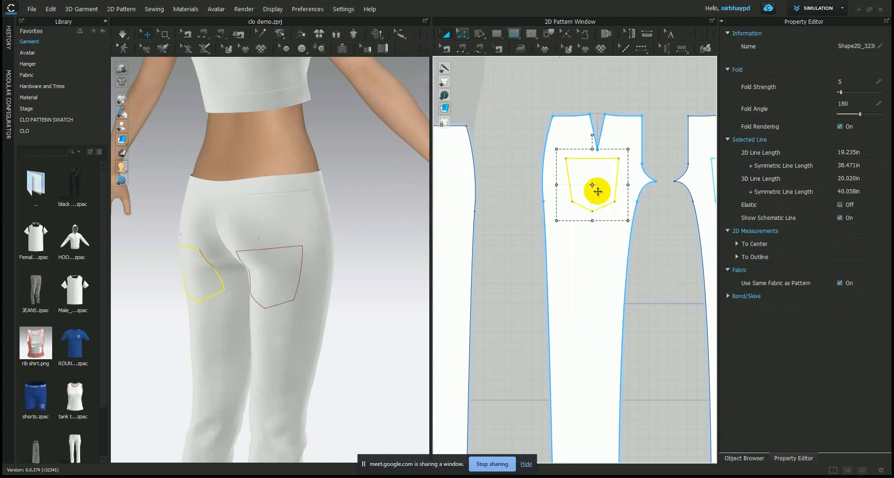
drag(578, 169, 580, 166)
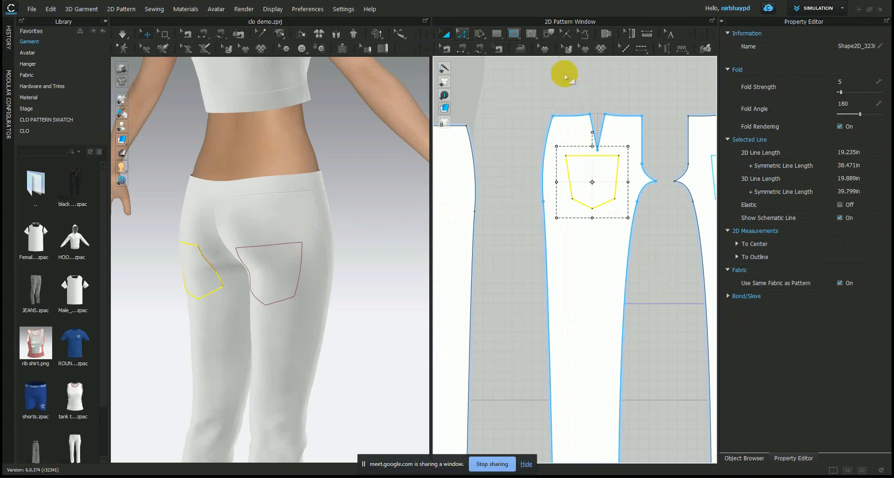
click(560, 74)
- Shorten the left back leg's dart by moving its tip up with the Edit Pattern tool, and simulate the garment
click(456, 34)
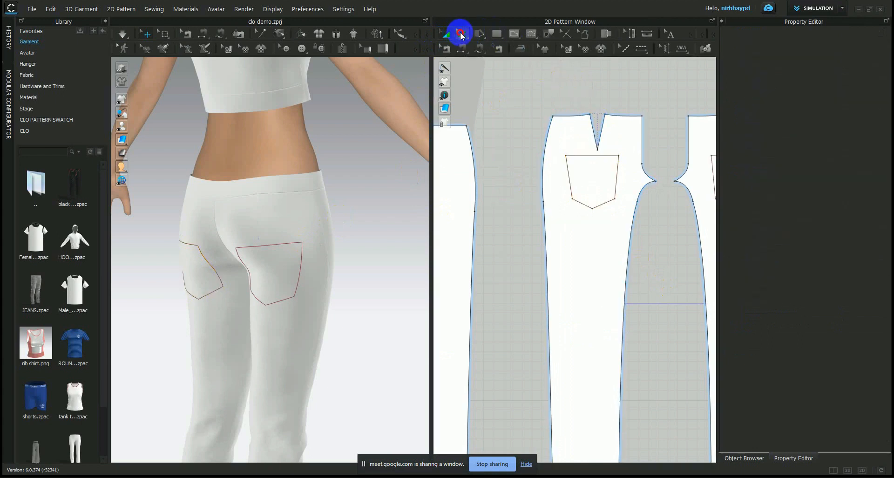
click(596, 146)
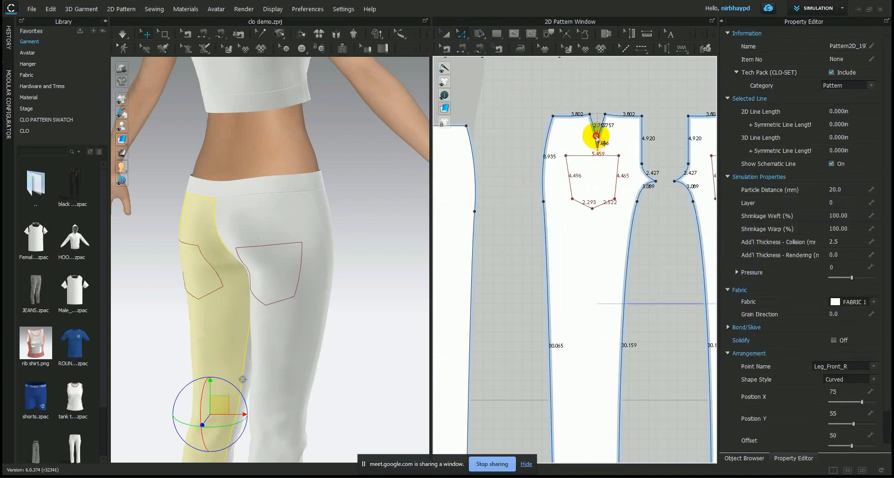
click(596, 138)
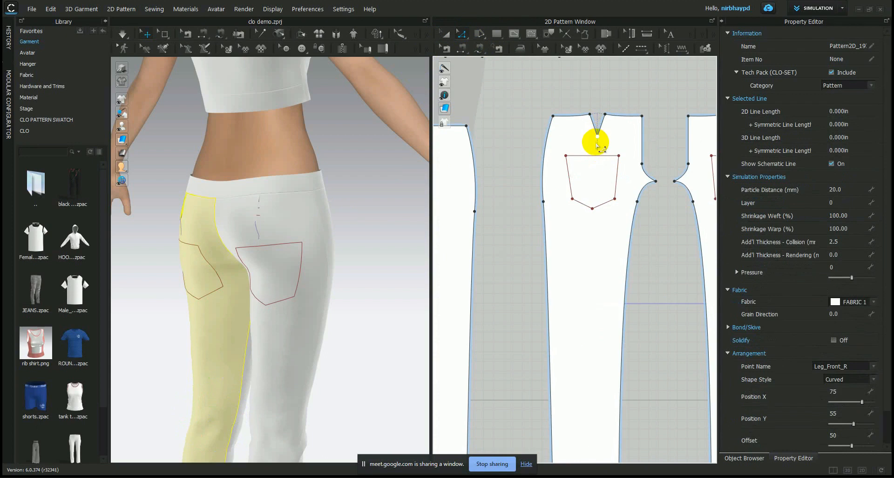
key(space)
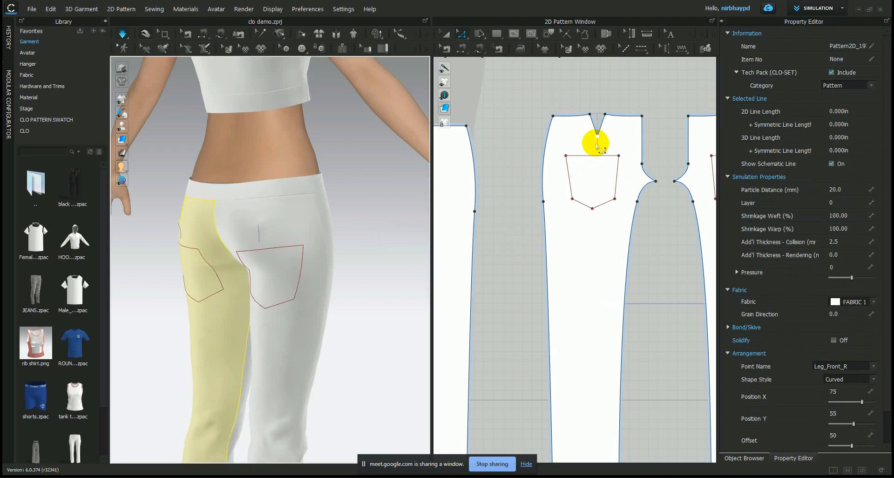
- Move the pocket outline up so its top edge is centred just below the shortened dart's tip
click(445, 34)
click(595, 163)
drag(592, 150, 596, 140)
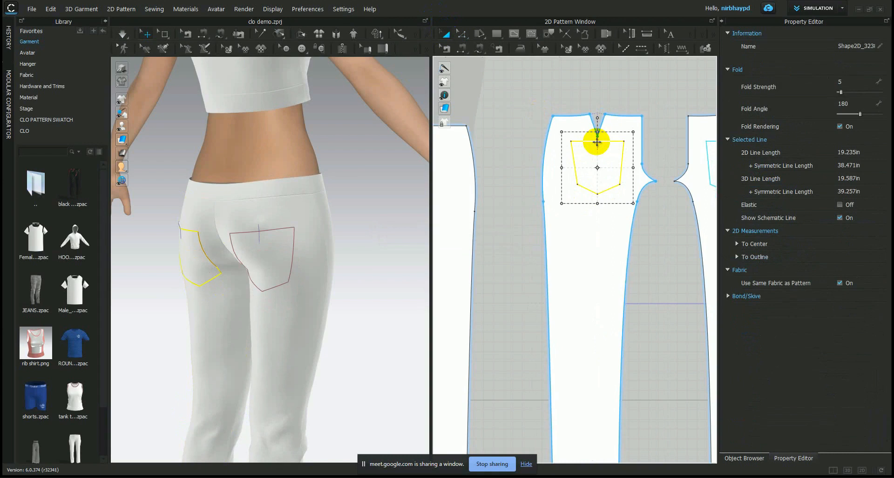
right_drag(273, 191, 308, 193)
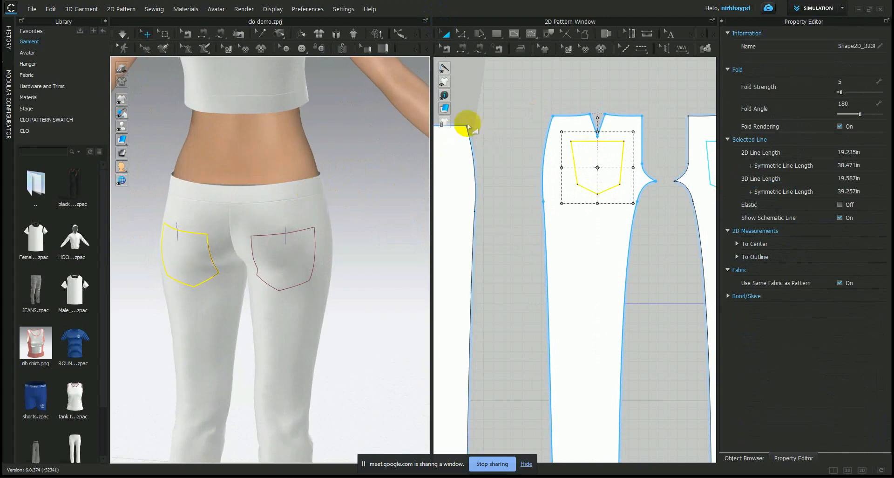
click(493, 118)
- Clone the pocket outline as a separate pattern piece and place it above the gap between the two back legs
scroll(664, 274, down, 3)
scroll(668, 279, up, 4)
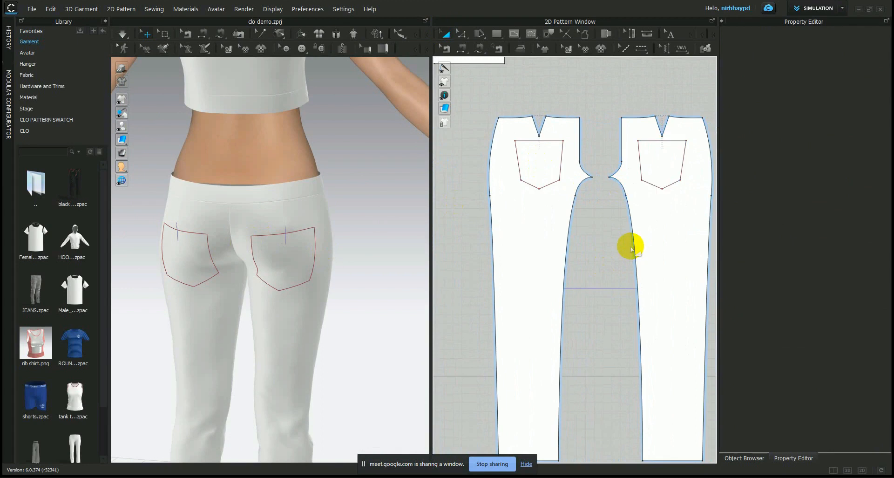
click(542, 181)
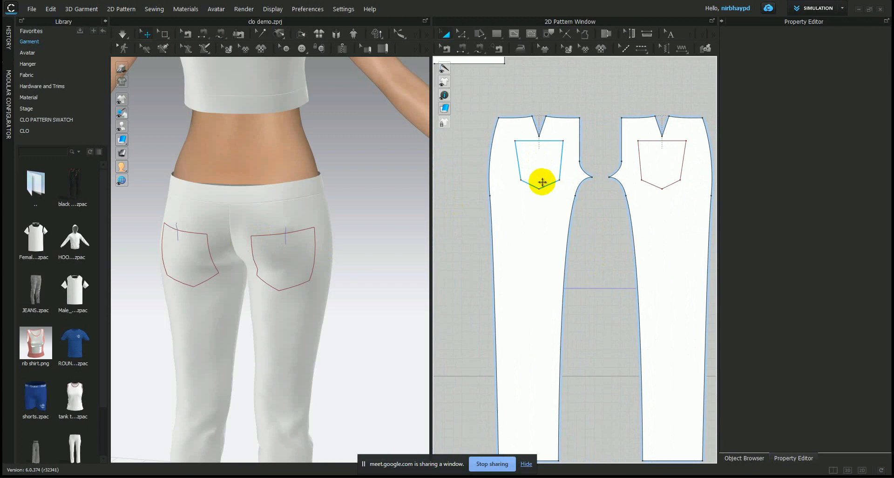
right_click(542, 182)
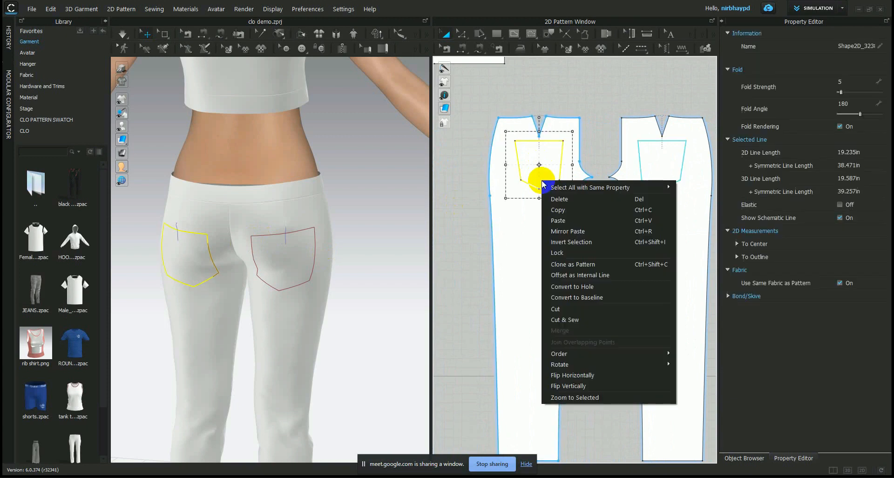
click(601, 265)
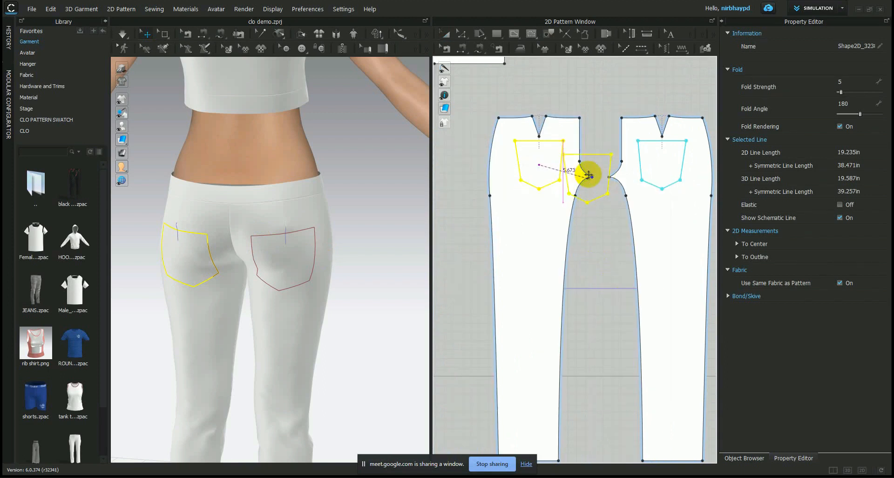
click(593, 80)
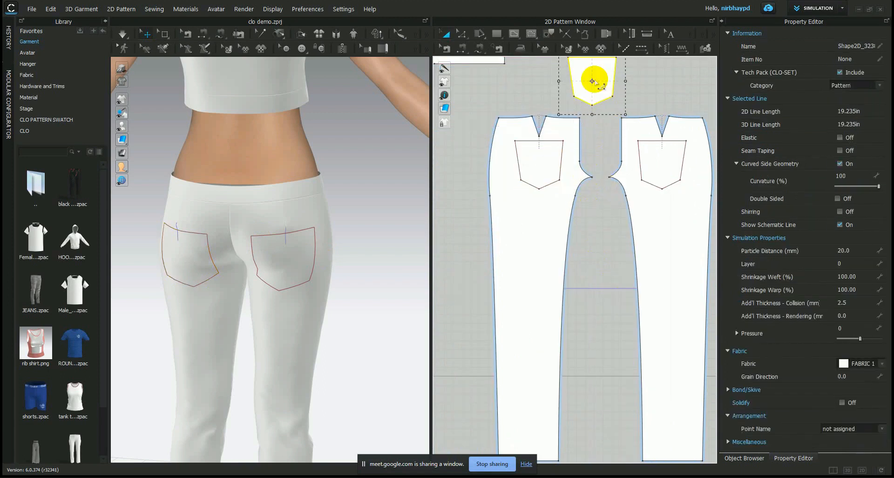
scroll(378, 253, down, 5)
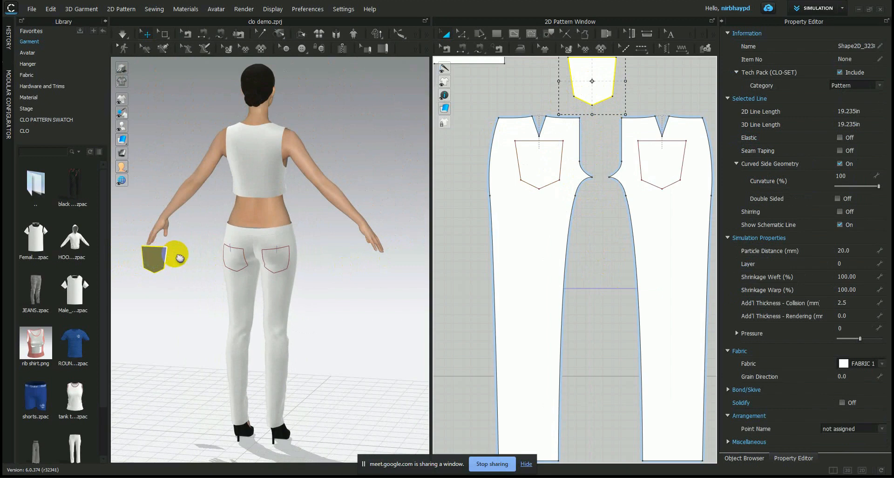
scroll(223, 251, up, 5)
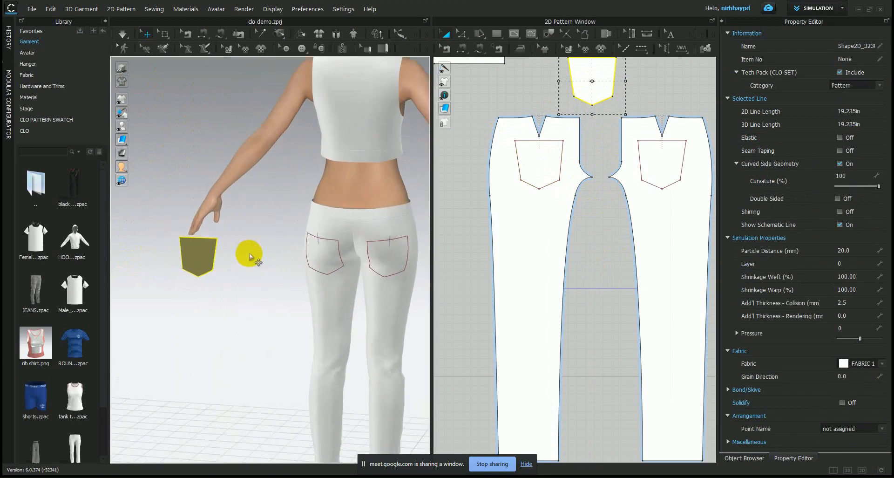
- Move the cloned pocket piece in 3D from beside the avatar's hand to beside the left back leg
scroll(251, 258, down, 2)
scroll(249, 254, down, 2)
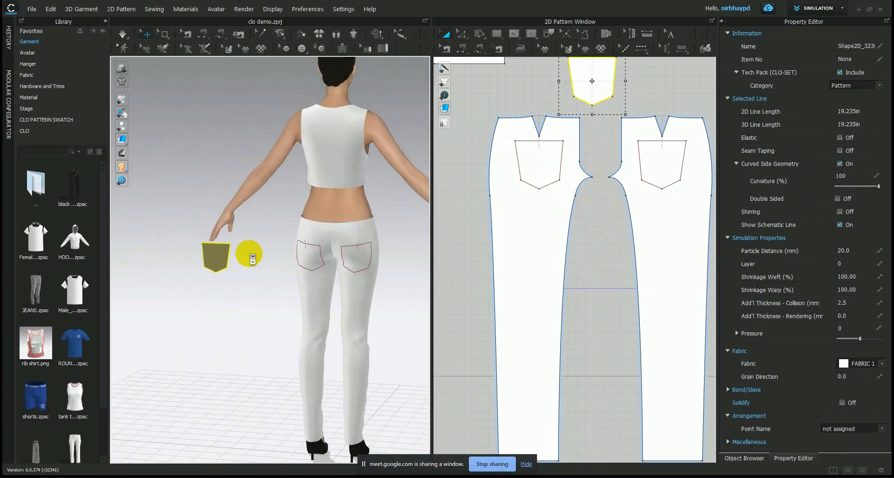
middle_drag(607, 237, 602, 307)
click(223, 257)
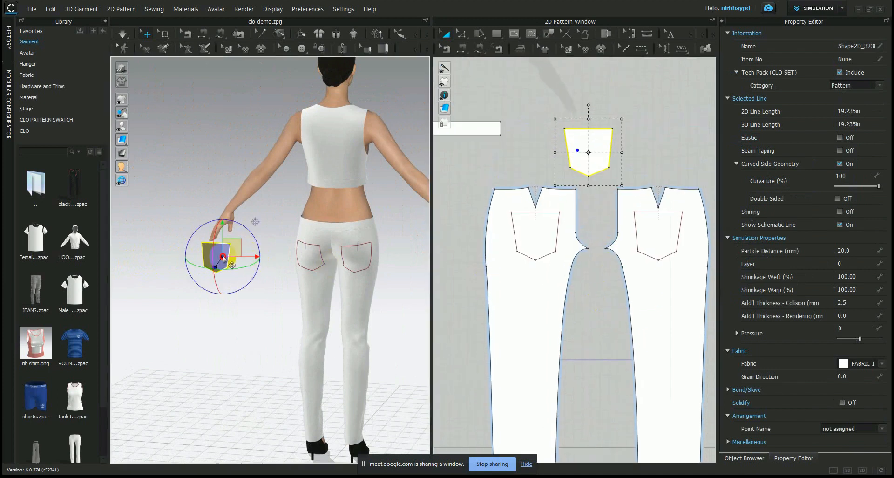
drag(223, 256, 285, 266)
click(223, 258)
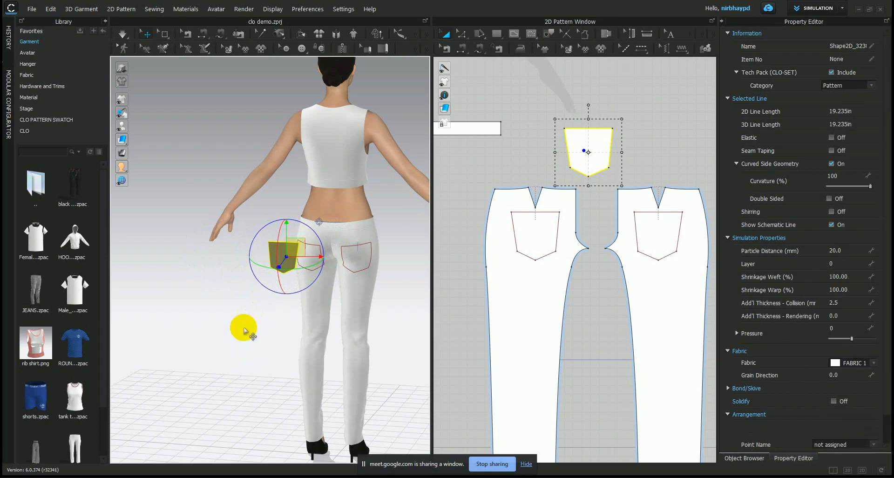
- Rotate the pocket piece in 3D so its front faces outward and position it over the pocket outline on the left back leg
scroll(251, 321, up, 3)
scroll(255, 313, up, 2)
middle_drag(346, 294, 242, 278)
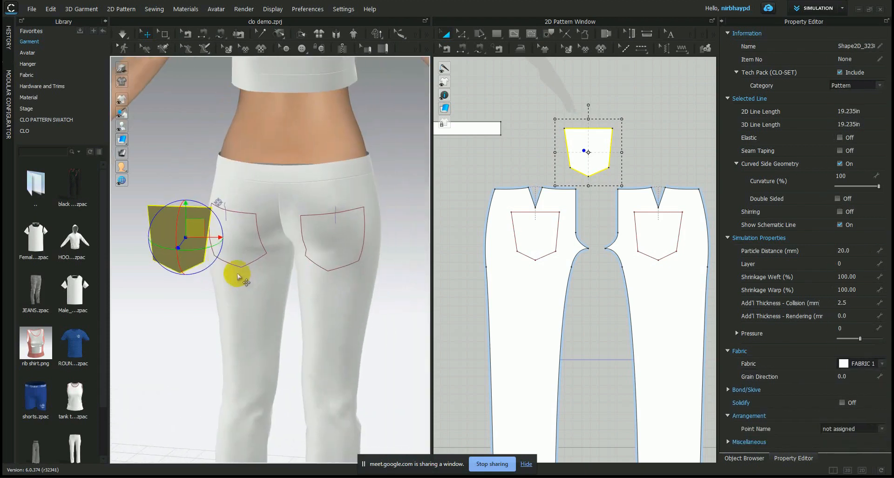
drag(172, 265, 339, 310)
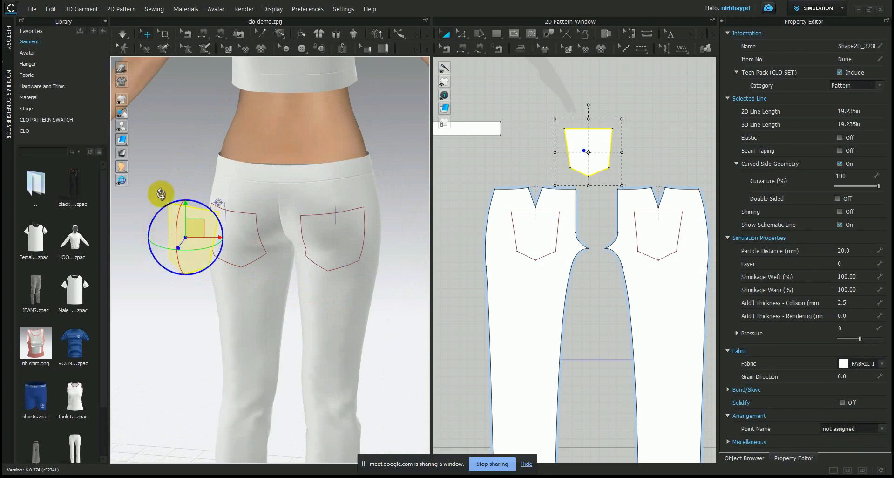
click(166, 180)
right_drag(160, 256, 431, 201)
click(247, 245)
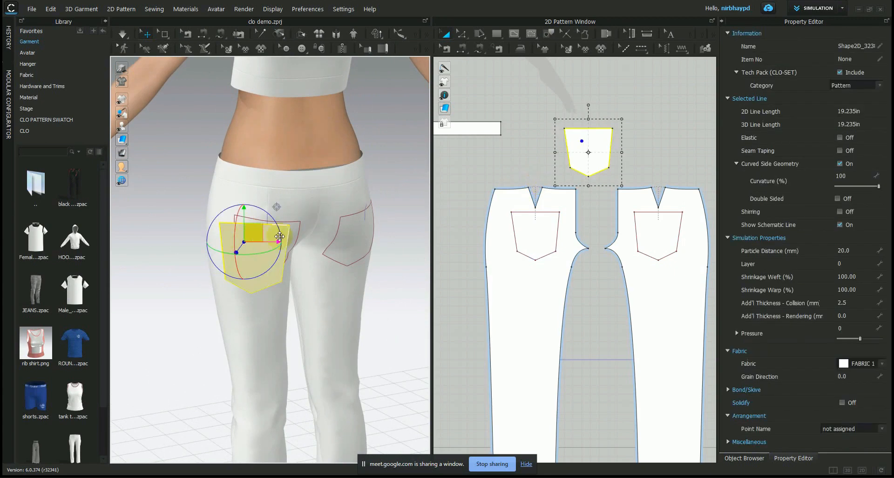
click(506, 230)
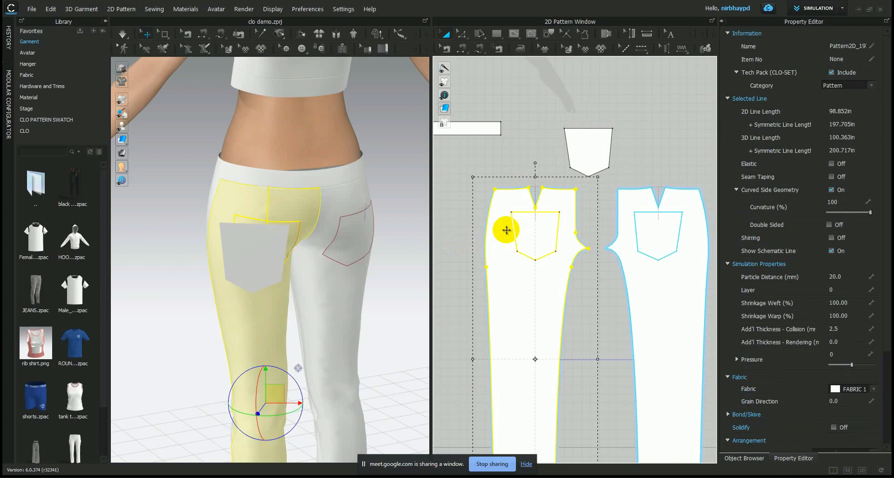
click(239, 187)
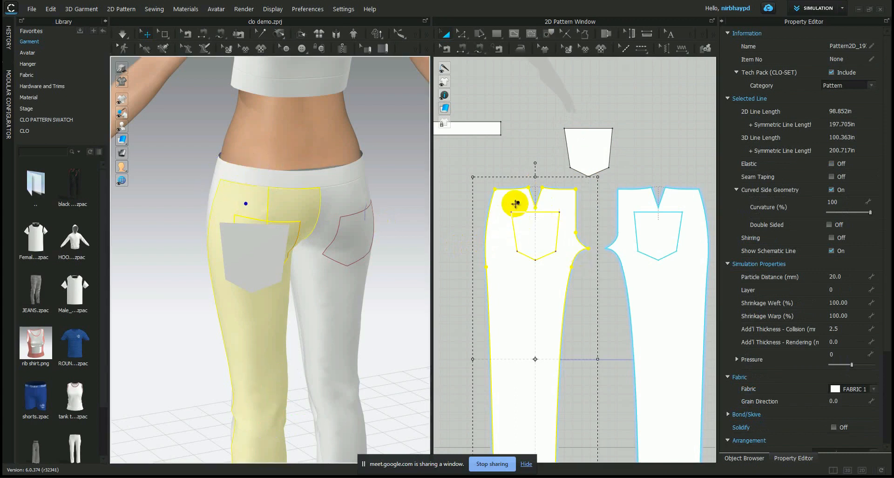
click(259, 236)
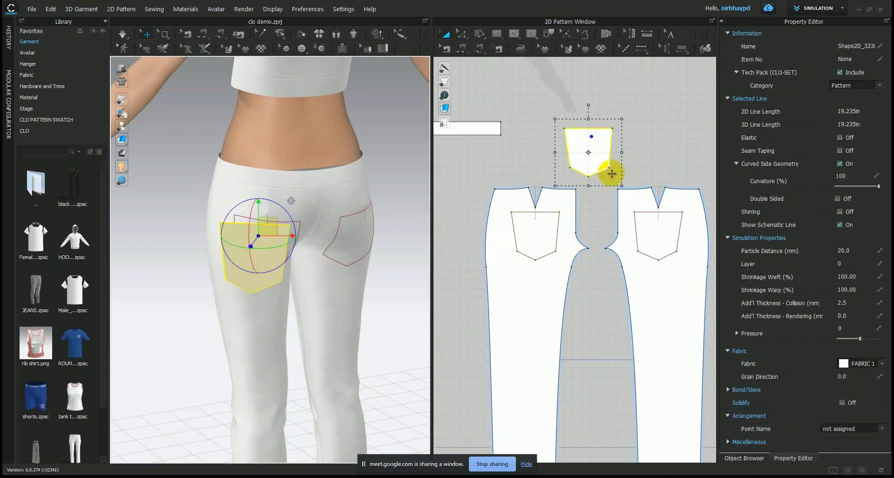
click(456, 152)
- Sew the pocket piece's outer side edge to the matching line of the pocket outline on the left back leg with Segment Sewing
right_drag(264, 236, 343, 218)
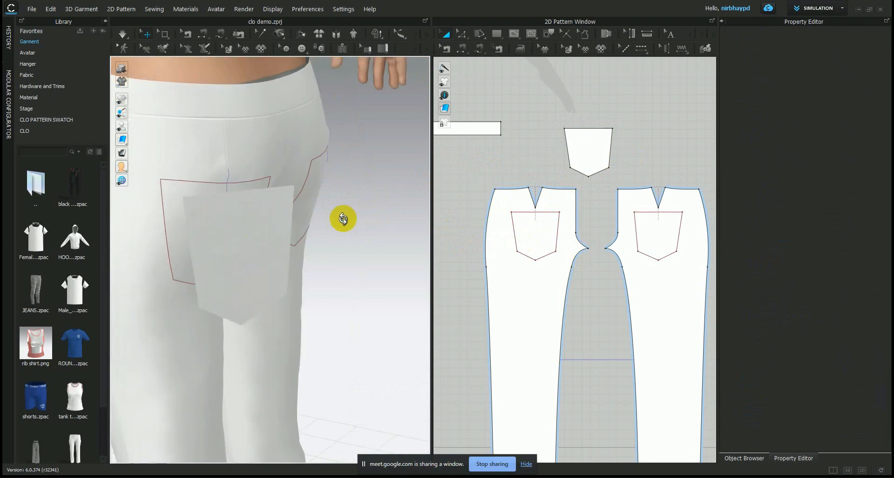
click(463, 49)
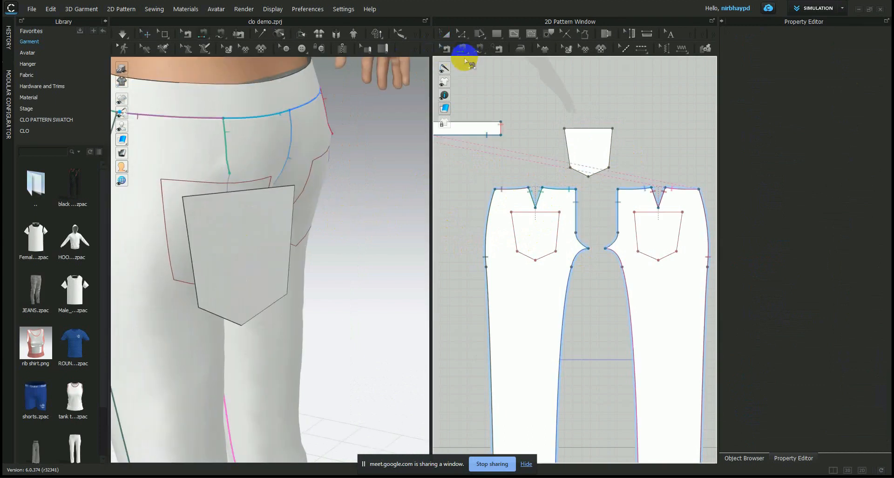
click(169, 227)
click(190, 232)
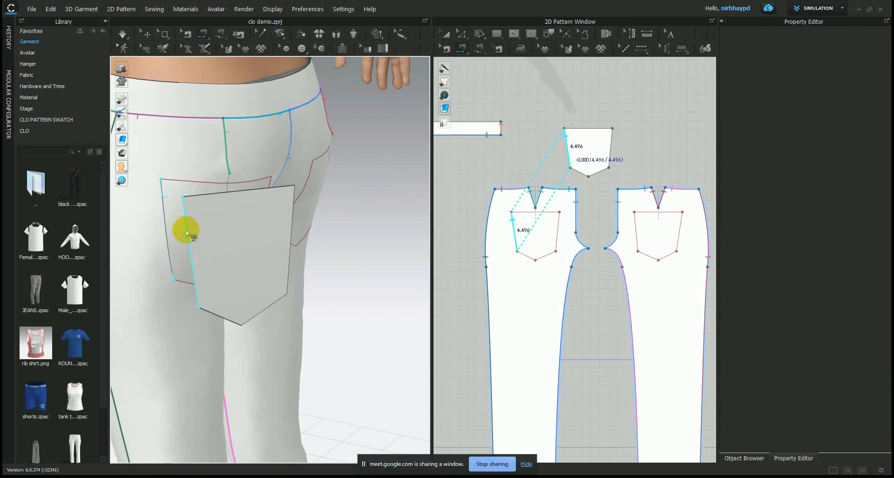
click(168, 247)
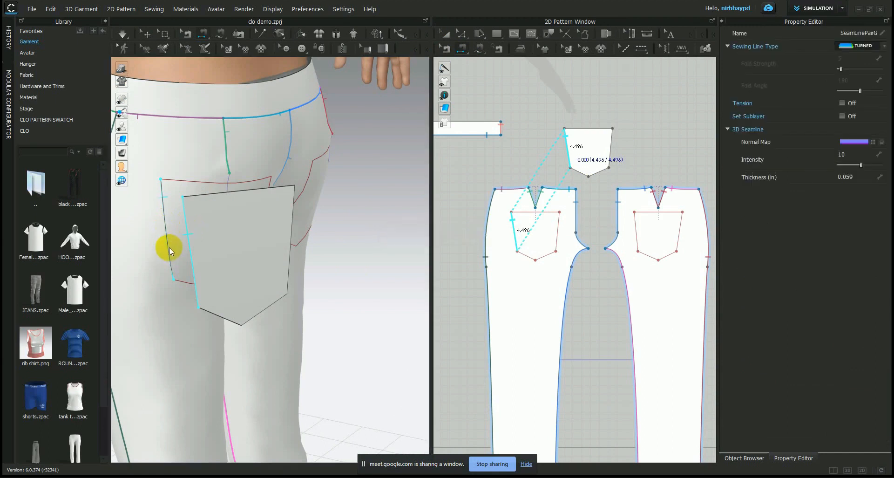
click(170, 242)
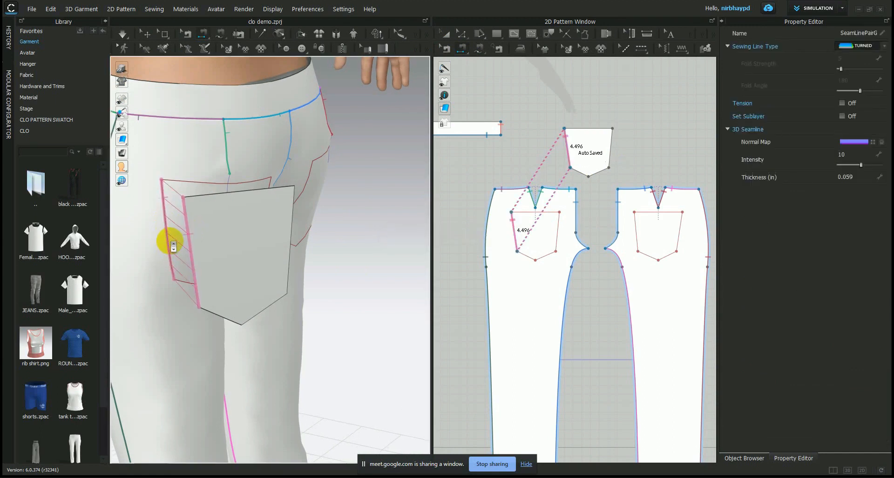
- Sew the pocket piece's two slanted bottom edges to the matching lines of the outline's pointed bottom
right_drag(205, 269, 225, 219)
click(224, 262)
click(167, 320)
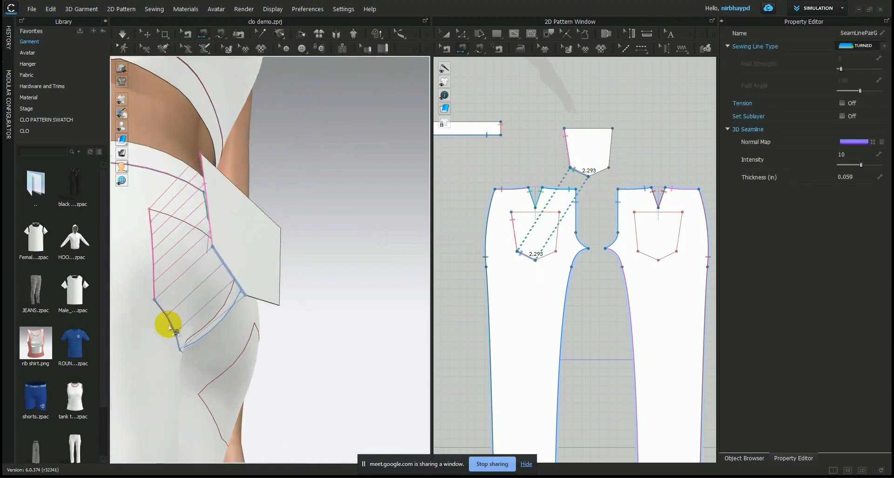
right_drag(281, 306, 216, 291)
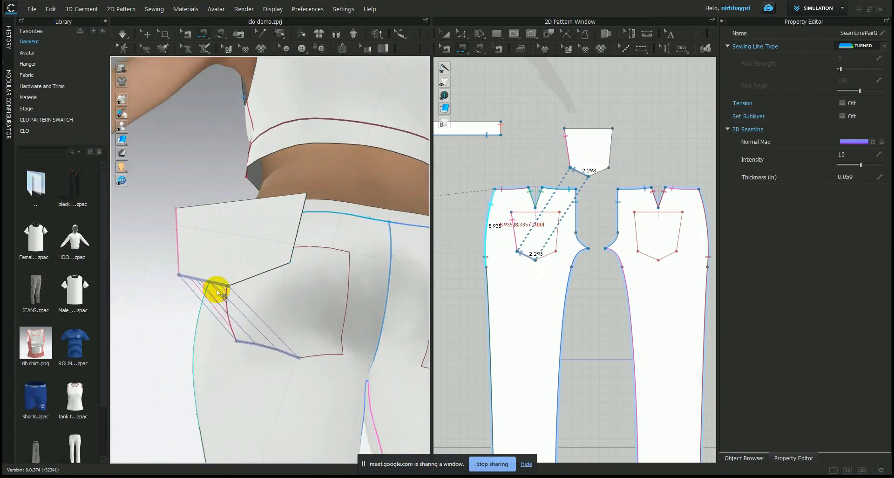
click(319, 356)
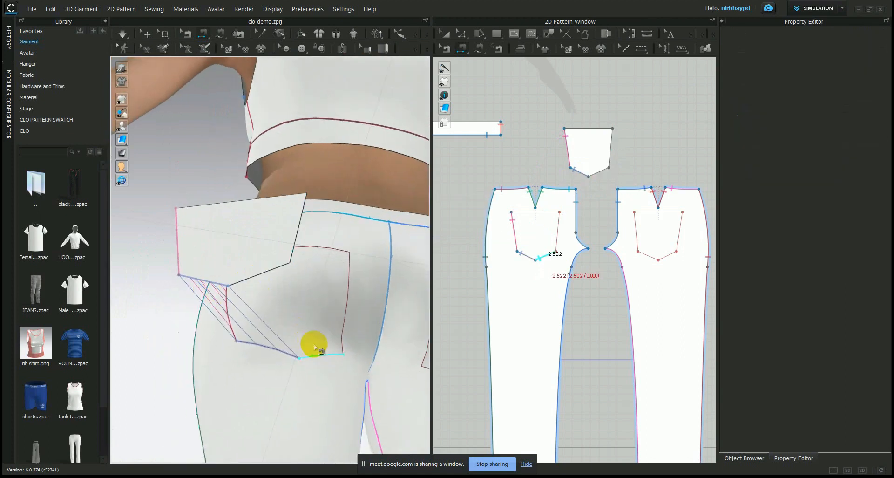
click(261, 272)
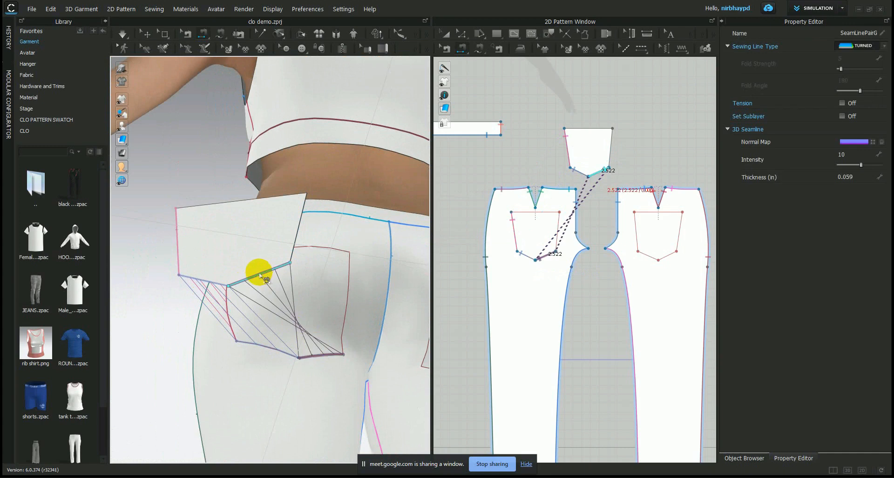
- Try to sew the pocket piece's inner side edge to the pocket outline on the left back leg
right_drag(270, 253, 270, 303)
click(280, 264)
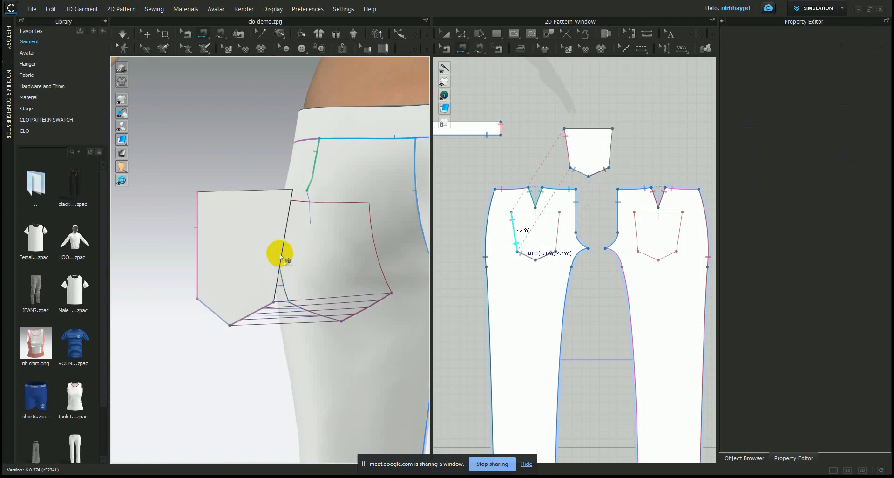
click(280, 250)
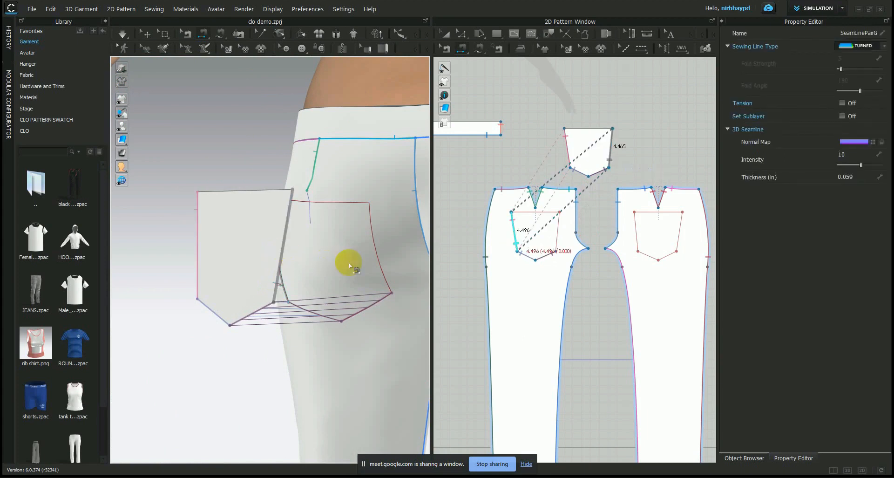
click(380, 263)
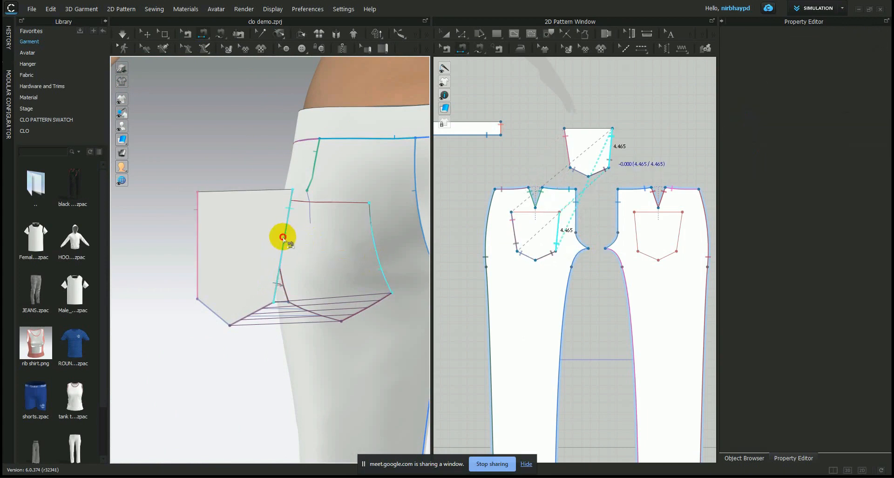
click(282, 238)
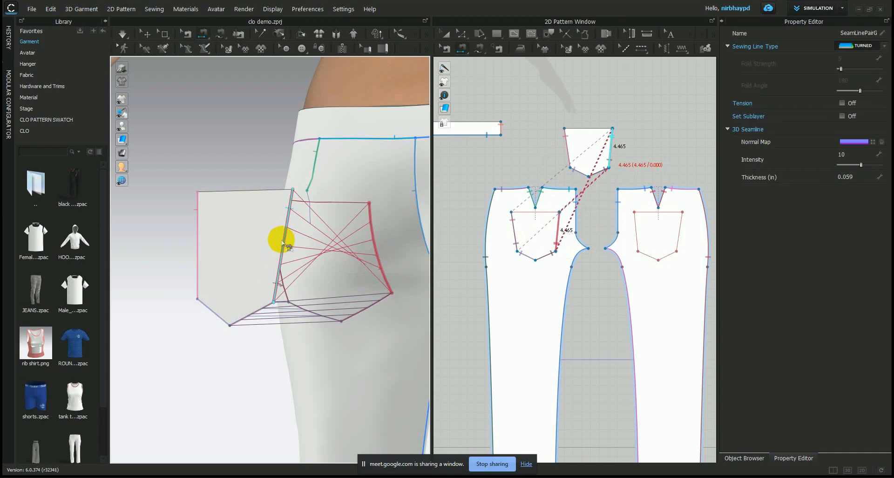
click(282, 241)
right_drag(280, 244, 311, 348)
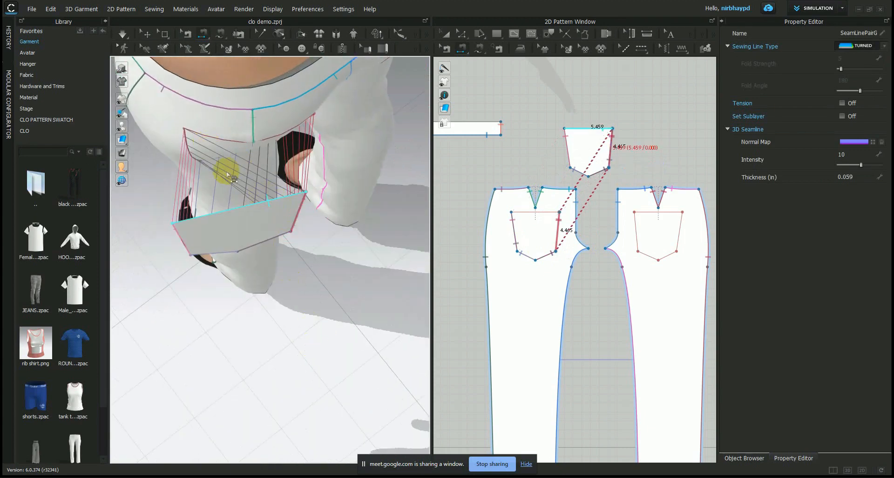
right_click(298, 223)
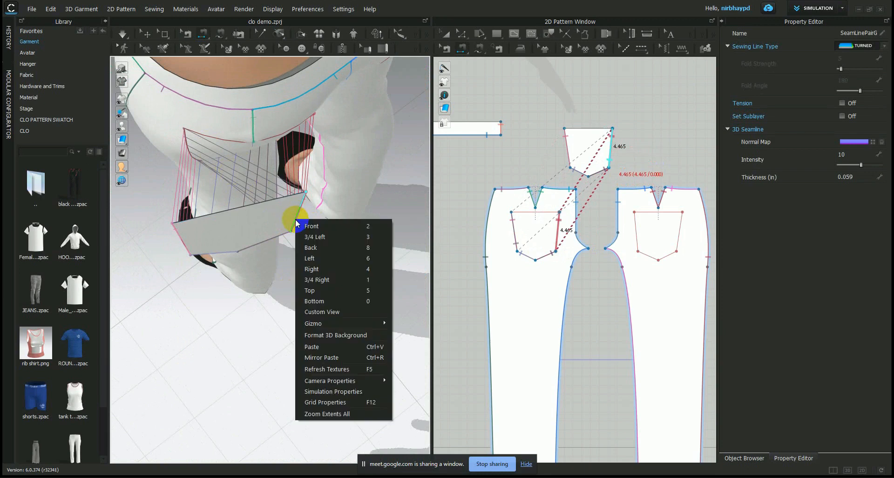
- Delete both seams attached to the pocket piece's inner side edge with the Edit Sewing tool
click(446, 49)
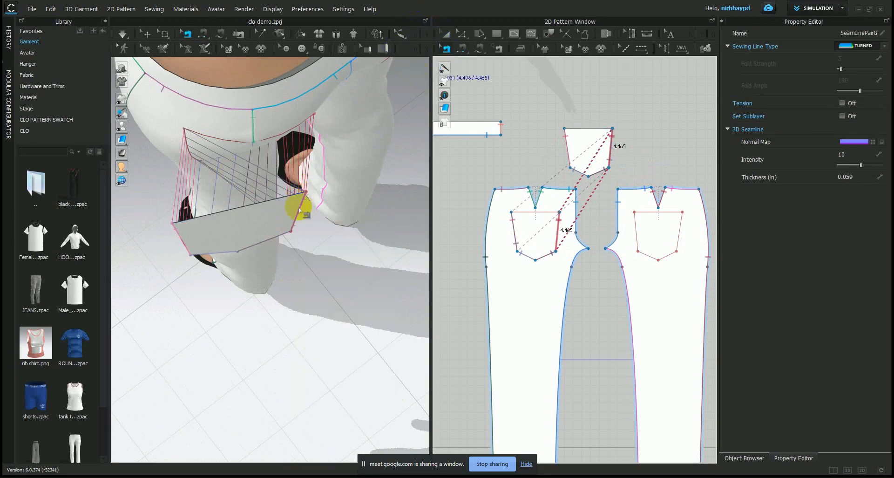
right_drag(299, 217, 225, 192)
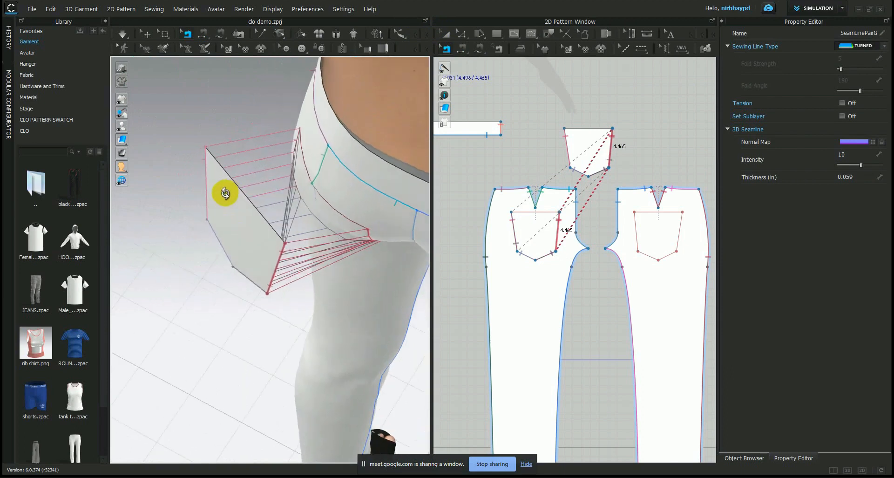
right_click(275, 266)
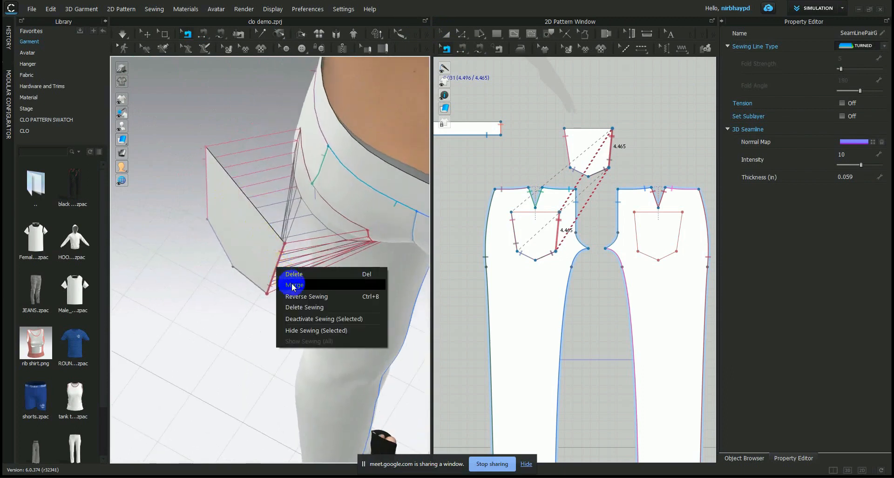
click(311, 308)
right_drag(285, 252, 241, 226)
click(256, 265)
right_click(255, 262)
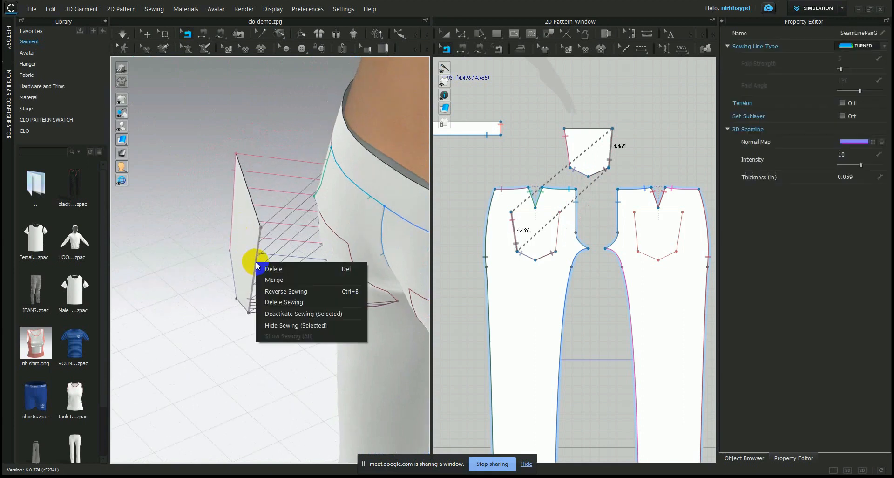
click(288, 302)
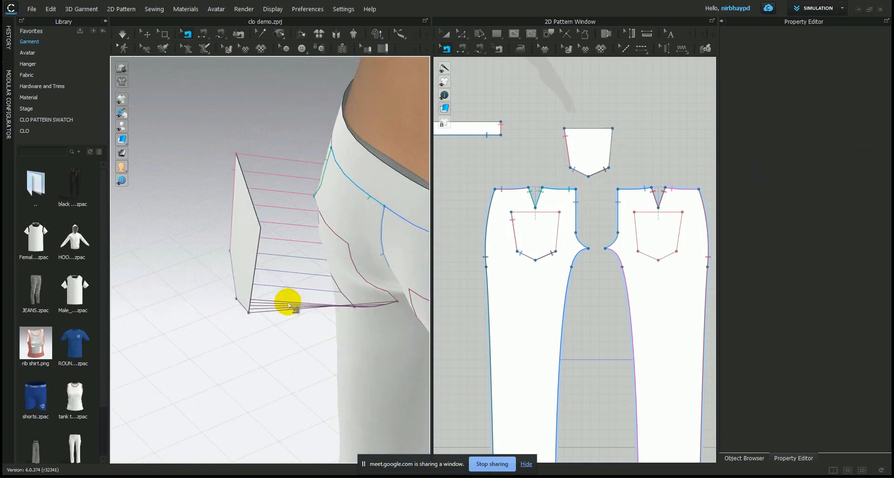
- Sew the pocket piece's inner side edge to the matching inner line of the pocket outline with Segment Sewing
right_drag(259, 279, 301, 266)
click(456, 48)
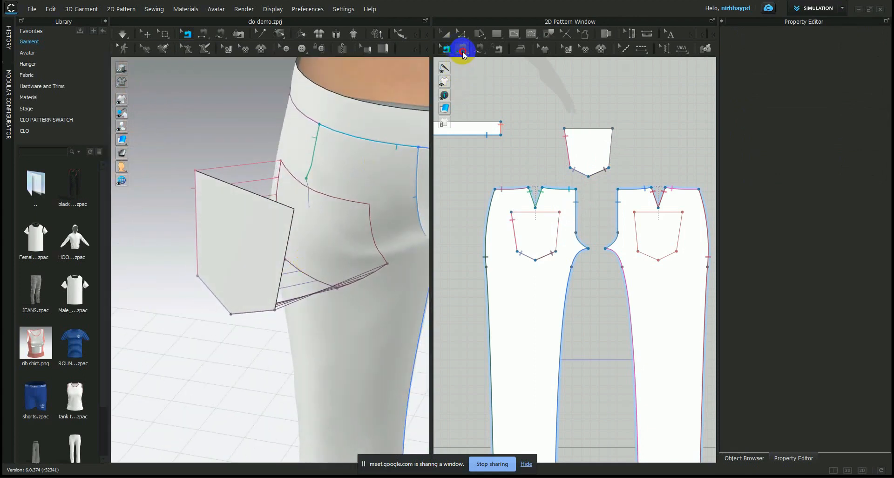
click(289, 238)
click(370, 234)
- Simulate the garment and pull on the sewn pocket to settle it over its outline on the left back leg
right_drag(370, 236, 381, 258)
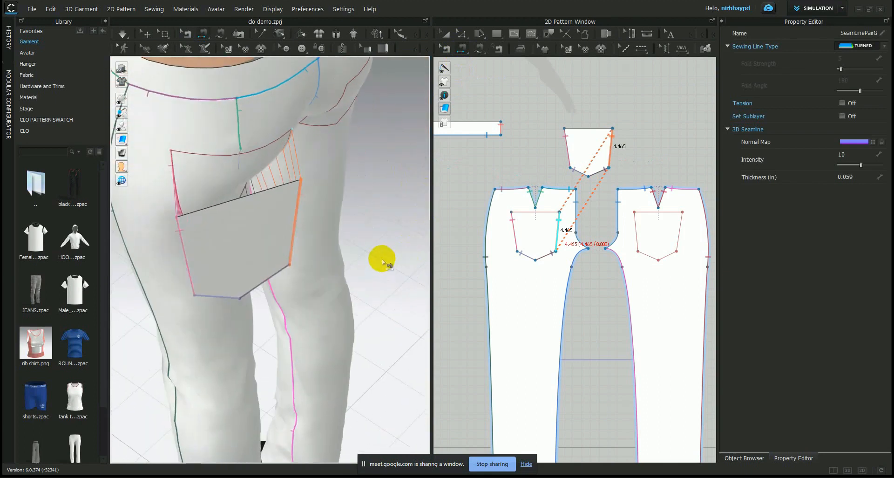
key(space)
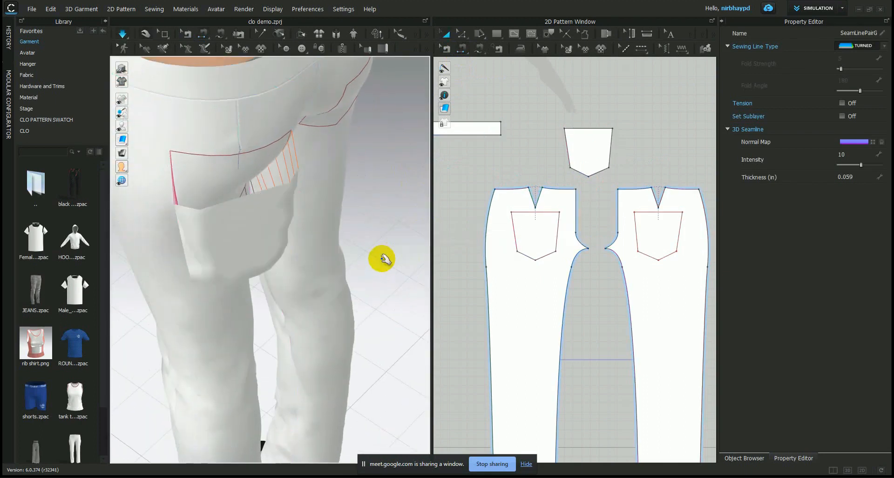
right_drag(381, 258, 239, 213)
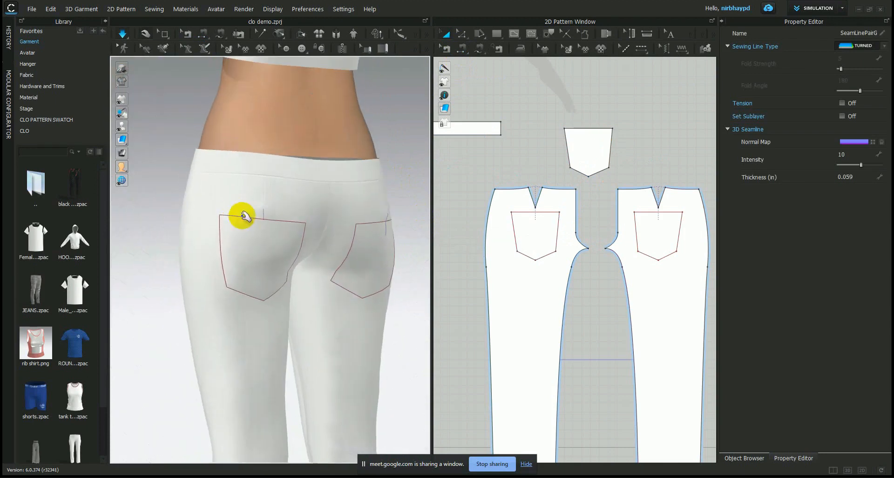
click(278, 252)
drag(278, 252, 286, 266)
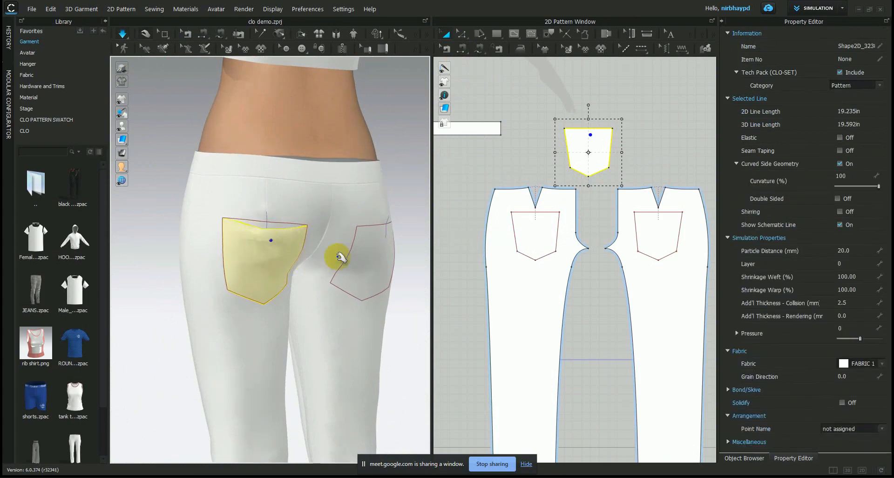
click(407, 216)
scroll(251, 279, up, 2)
right_drag(247, 281, 231, 274)
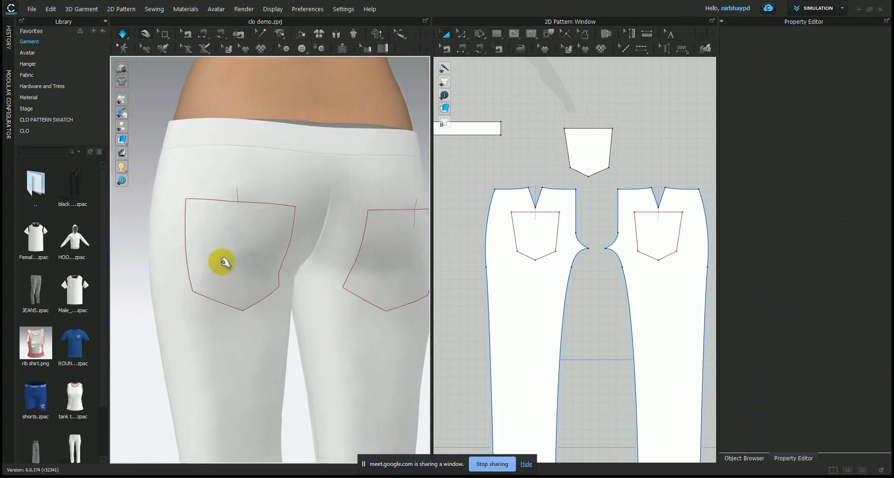
- Hide the internal lines on the 3D garment and examine the sewn back pocket from the side
mouse_move(124, 100)
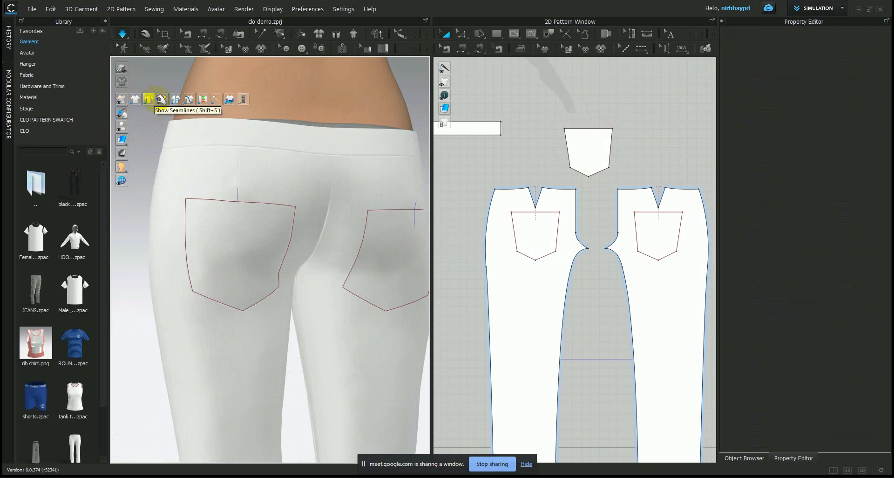
click(163, 100)
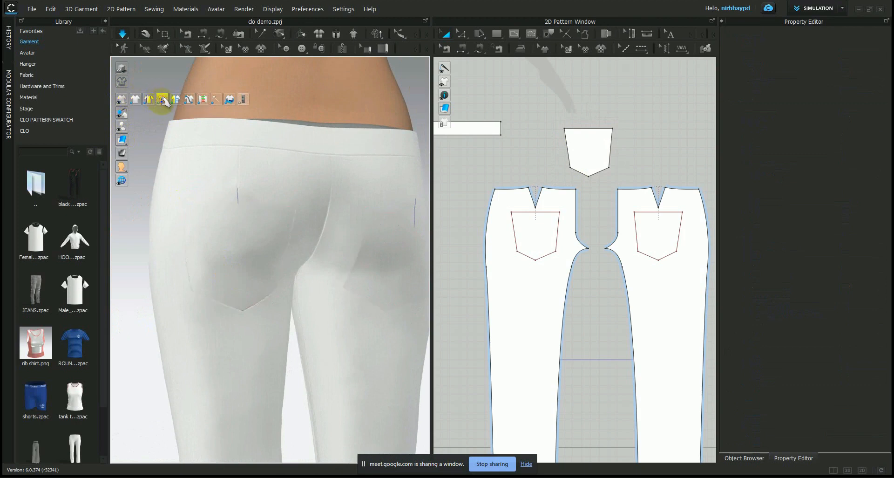
right_drag(184, 202, 317, 267)
scroll(283, 256, up, 3)
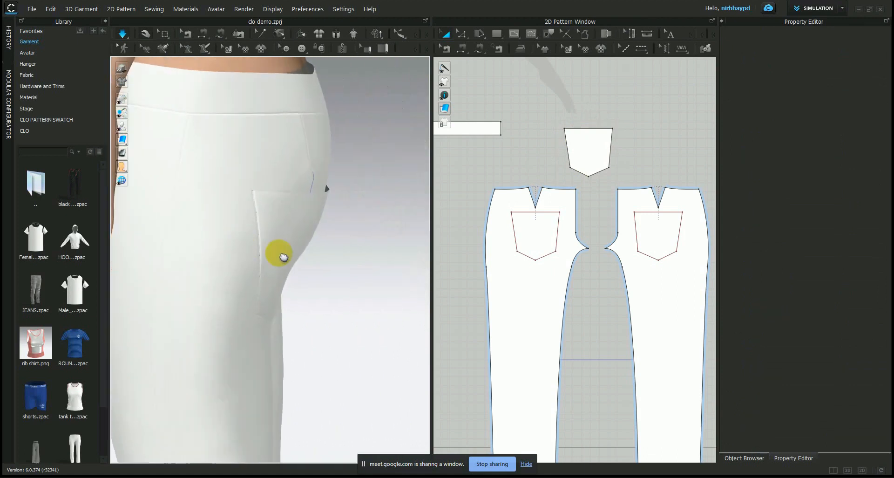
right_drag(293, 254, 265, 219)
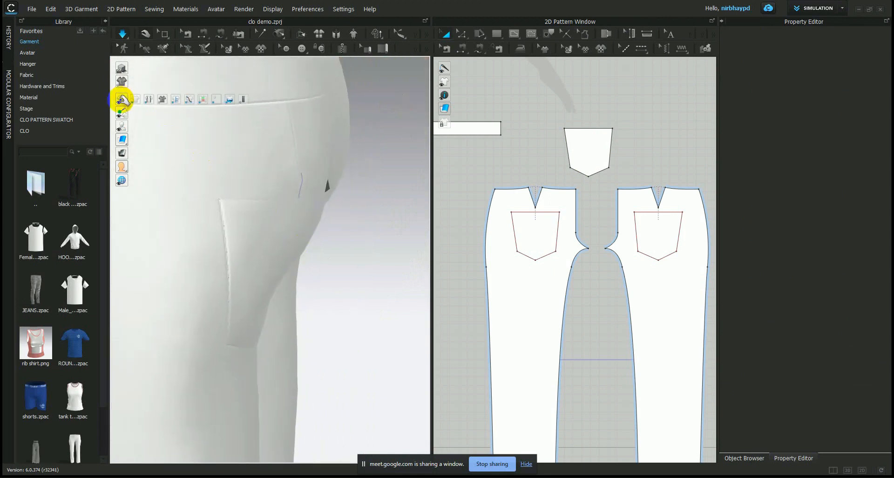
- Show the internal lines on the 3D garment again and view the whole outfit on the avatar from the front
click(144, 99)
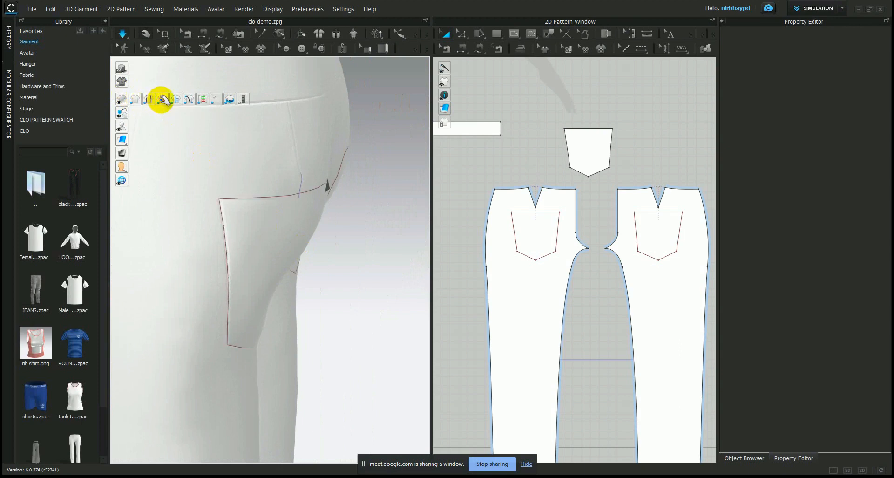
scroll(285, 244, up, 3)
right_drag(236, 245, 375, 246)
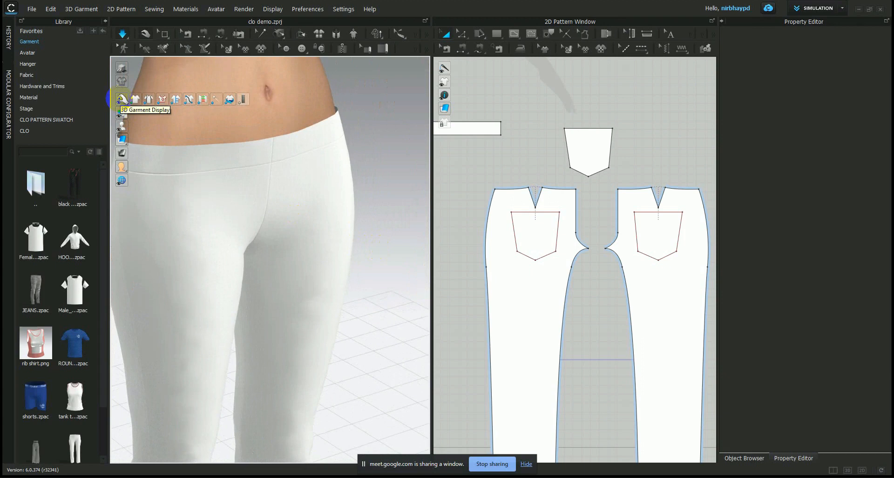
mouse_move(124, 115)
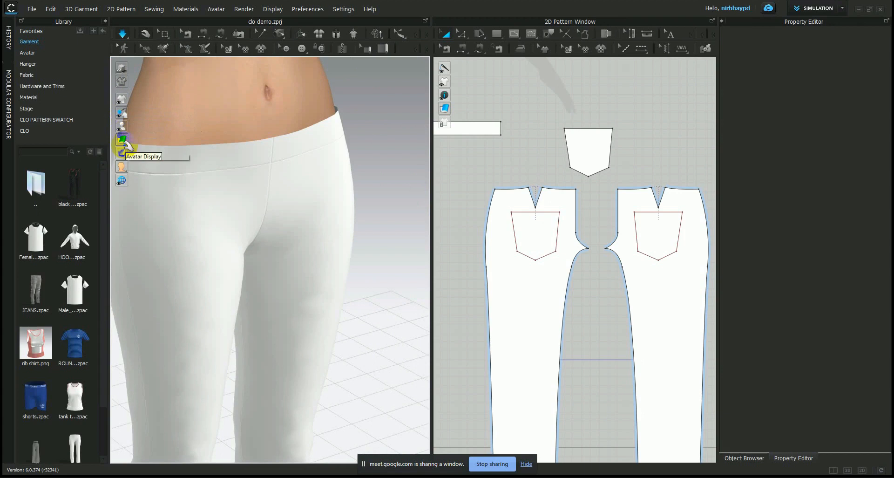
scroll(208, 316, down, 5)
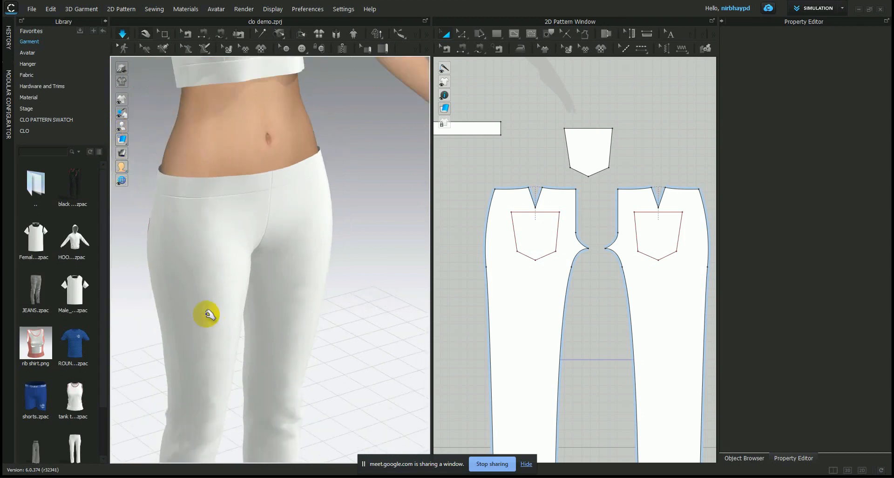
scroll(208, 317, down, 2)
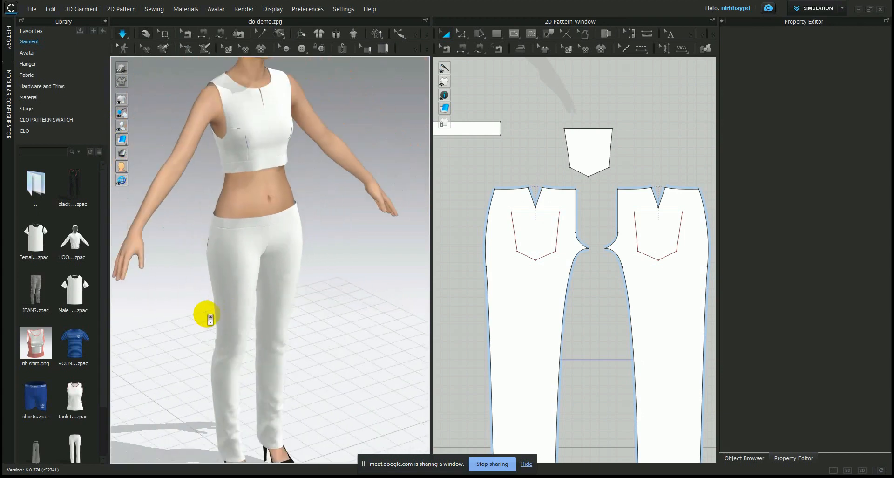